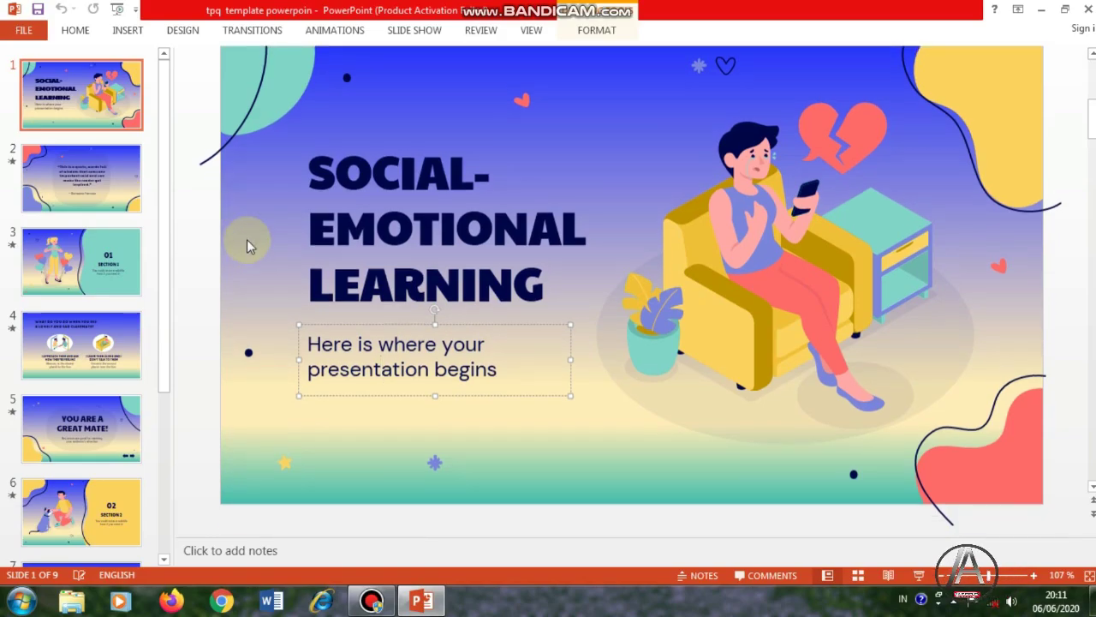
- Scroll up and down over the title slide to inspect it
{"action": "scroll", "coordinate": [261, 271], "scroll_direction": "down", "scroll_amount": 1}
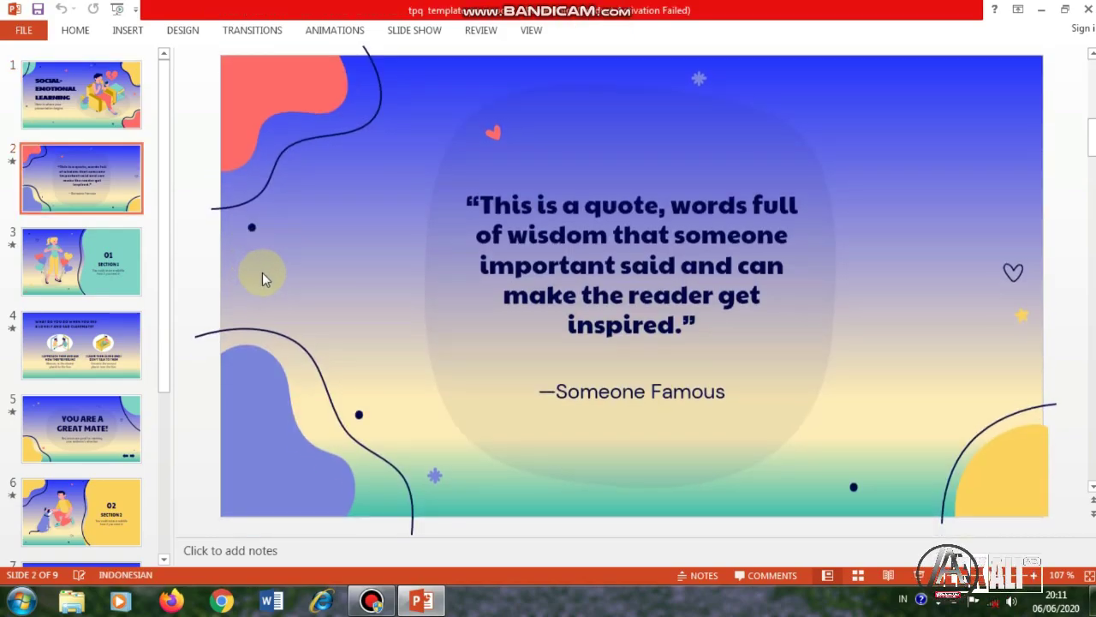
{"action": "scroll", "coordinate": [267, 272], "scroll_direction": "up", "scroll_amount": 1}
{"action": "scroll", "coordinate": [269, 271], "scroll_direction": "down", "scroll_amount": 1}
{"action": "scroll", "coordinate": [269, 272], "scroll_direction": "down", "scroll_amount": 1}
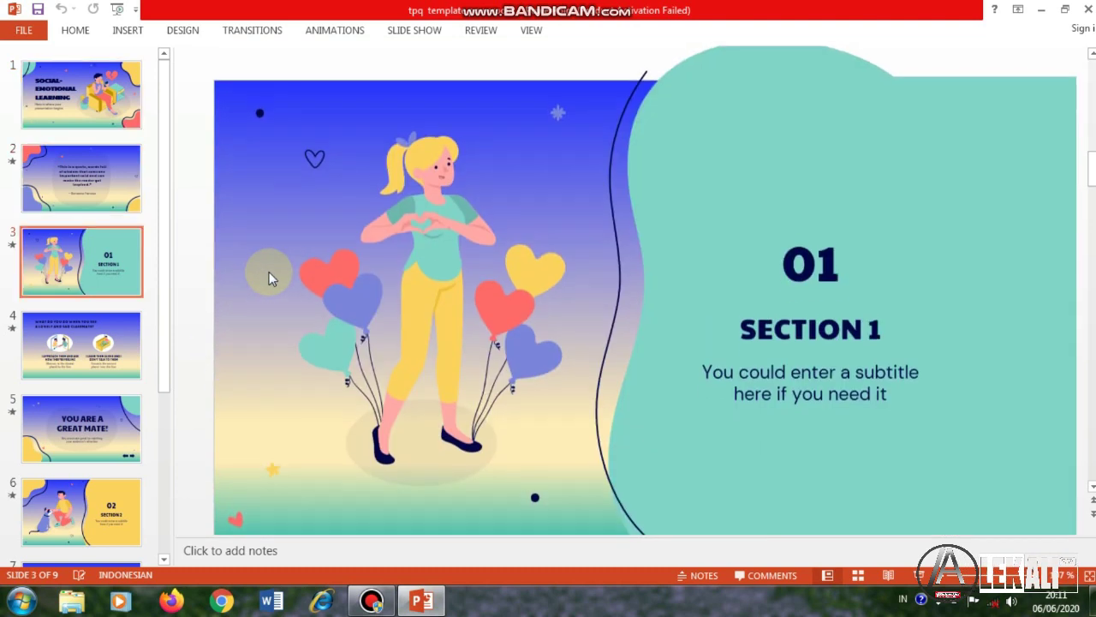
{"action": "scroll", "coordinate": [270, 275], "scroll_direction": "up", "scroll_amount": 1}
{"action": "scroll", "coordinate": [269, 274], "scroll_direction": "up", "scroll_amount": 1}
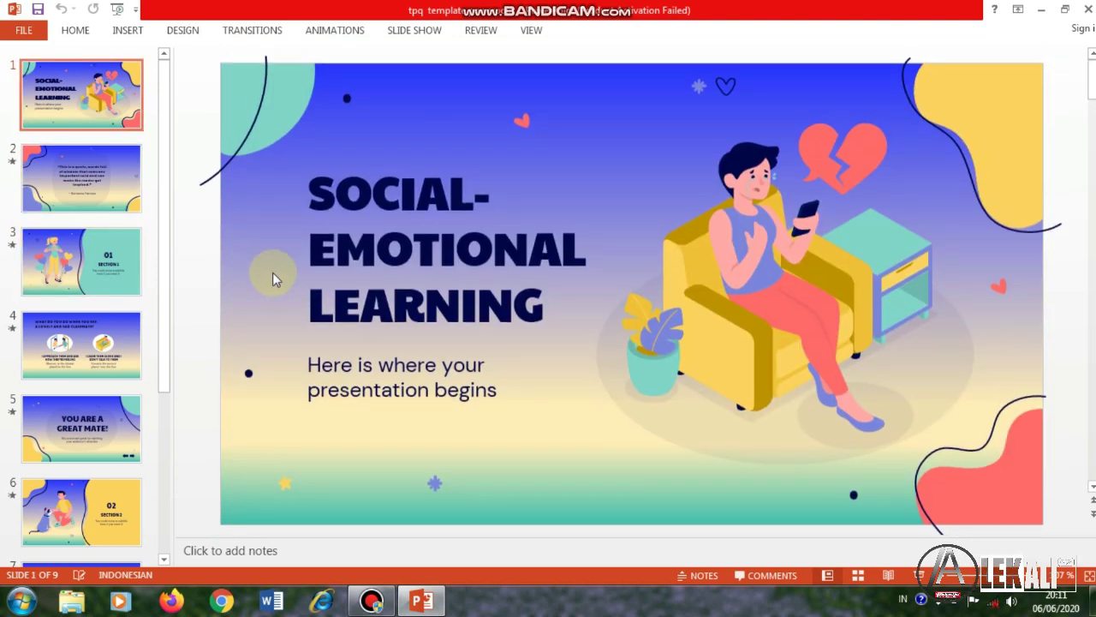
{"action": "scroll", "coordinate": [281, 275], "scroll_direction": "down", "scroll_amount": 1}
{"action": "scroll", "coordinate": [290, 278], "scroll_direction": "up", "scroll_amount": 1}
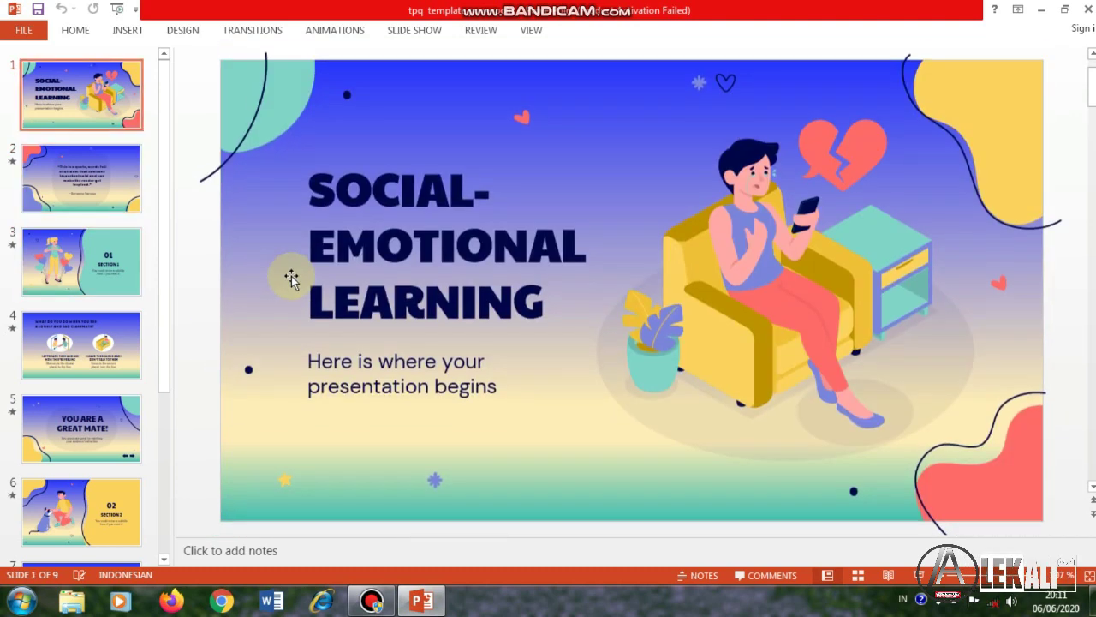
{"action": "scroll", "coordinate": [291, 276], "scroll_direction": "down", "scroll_amount": 1}
{"action": "scroll", "coordinate": [290, 274], "scroll_direction": "up", "scroll_amount": 1}
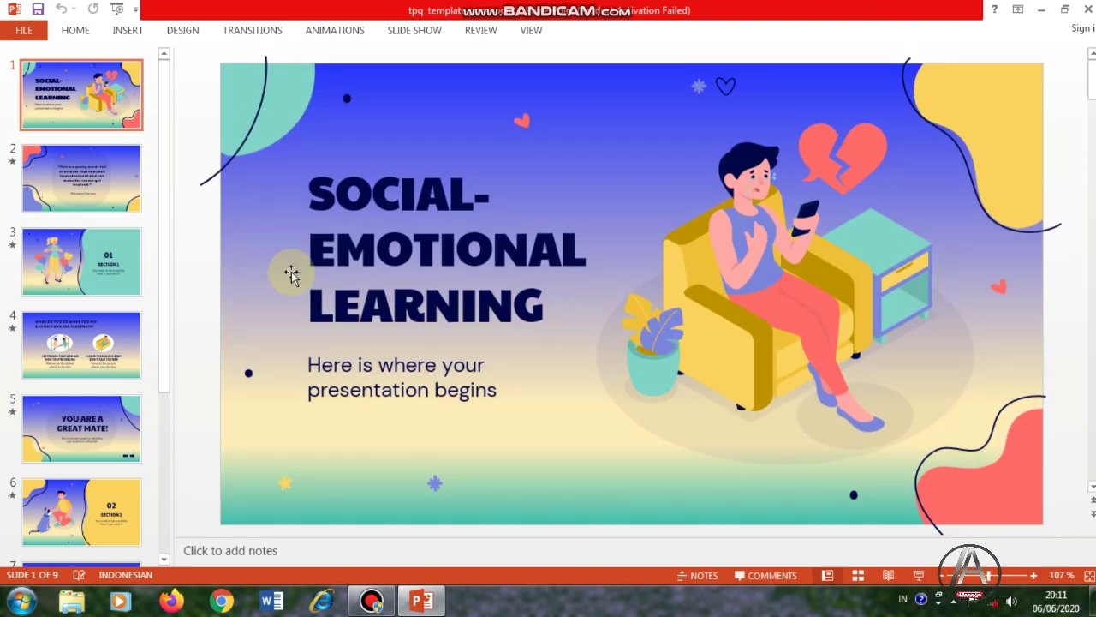
{"action": "scroll", "coordinate": [290, 269], "scroll_direction": "down", "scroll_amount": 1}
{"action": "scroll", "coordinate": [289, 271], "scroll_direction": "up", "scroll_amount": 1}
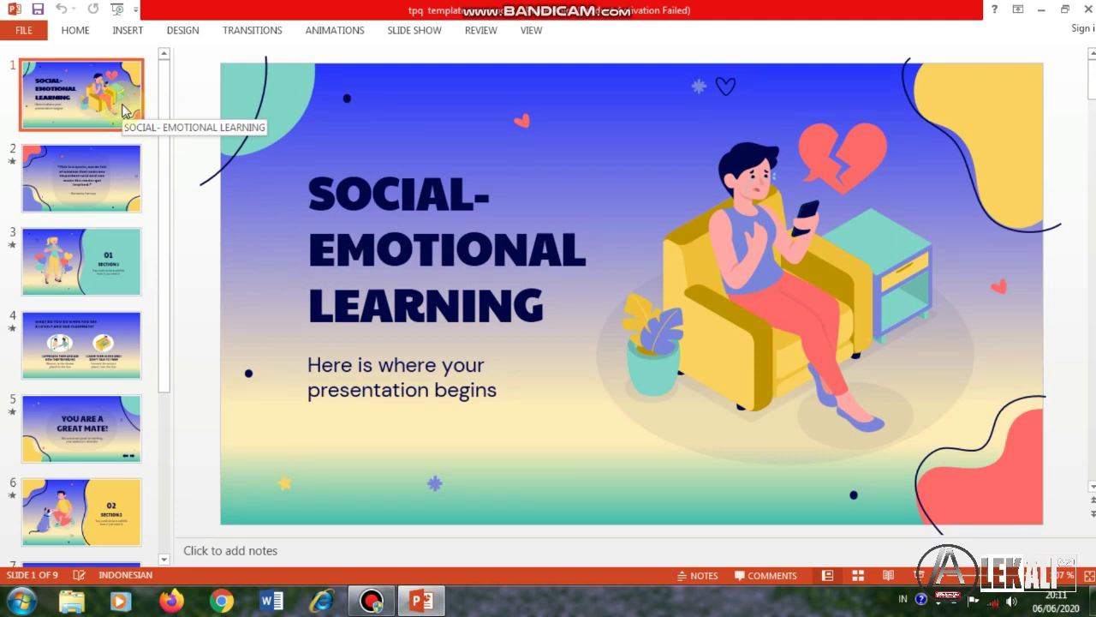
- Click into the SOCIAL-EMOTIONAL LEARNING title and subtitle, selecting letters without editing the text
{"action": "left_click", "coordinate": [406, 268]}
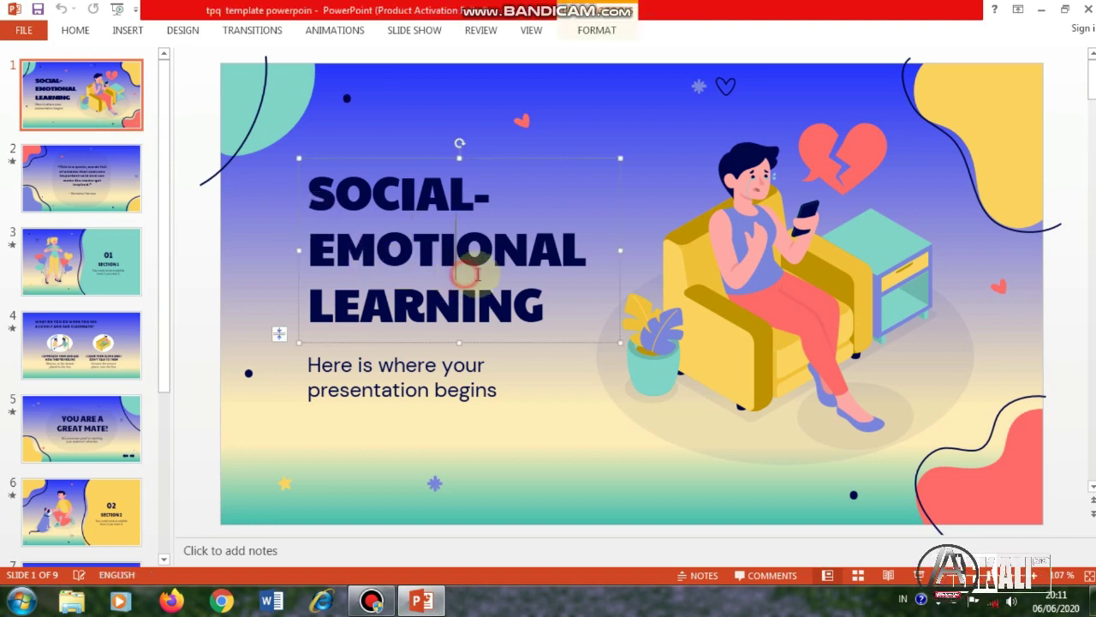
{"action": "left_click", "coordinate": [578, 266]}
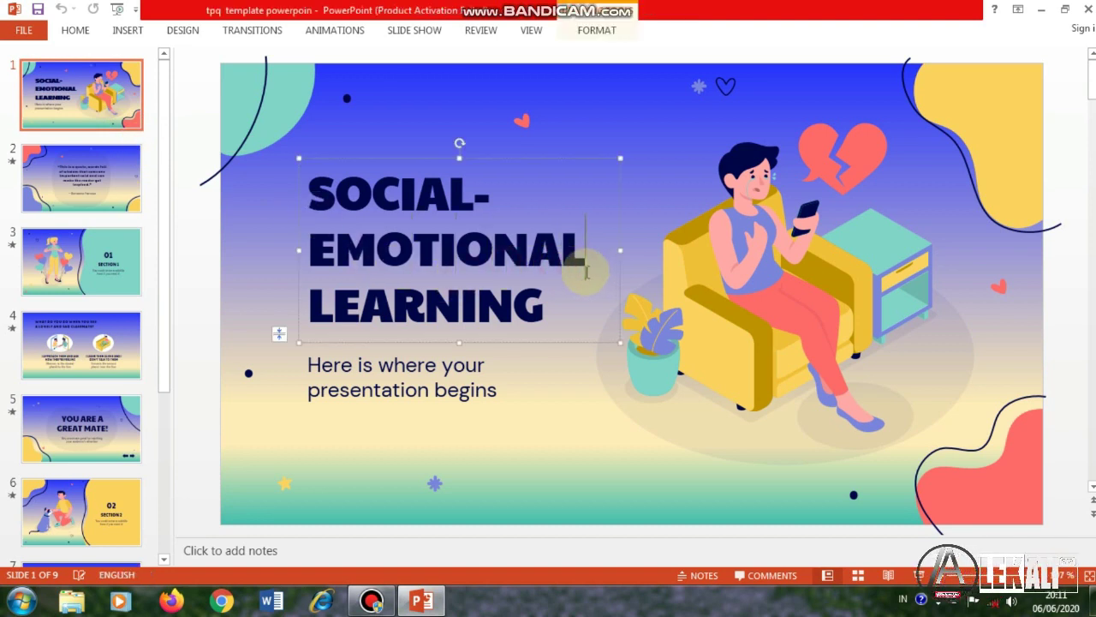
{"action": "left_click", "coordinate": [328, 197]}
{"action": "mouse_move", "coordinate": [327, 198]}
{"action": "left_mouse_down"}
{"action": "mouse_move", "coordinate": [309, 197]}
{"action": "mouse_move", "coordinate": [330, 202]}
{"action": "left_mouse_up"}
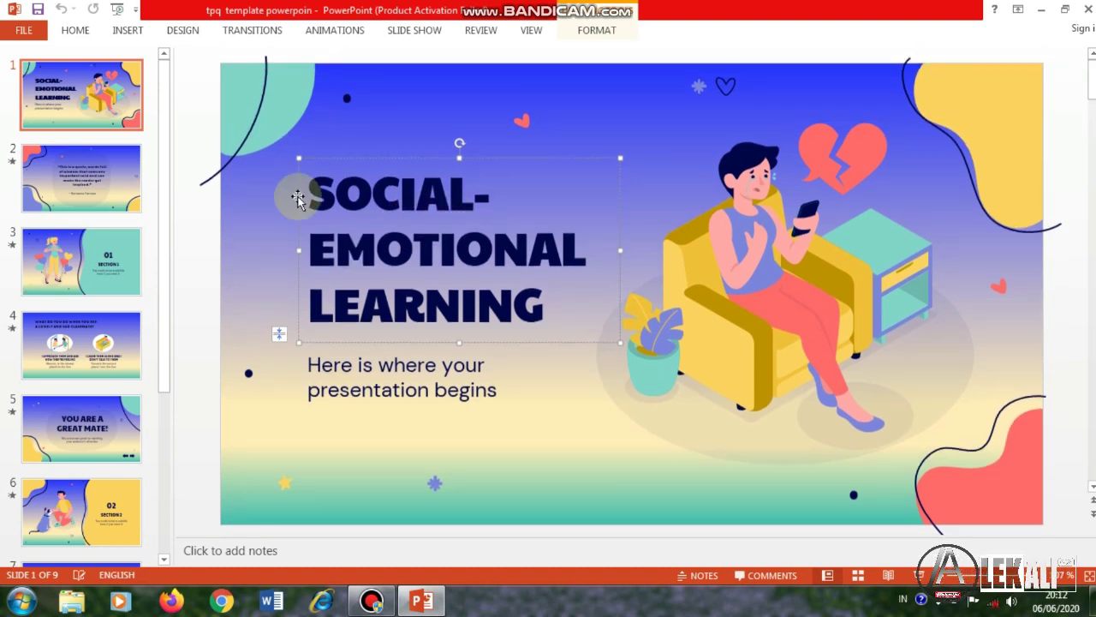
{"action": "left_click", "coordinate": [460, 388]}
{"action": "left_click", "coordinate": [566, 302]}
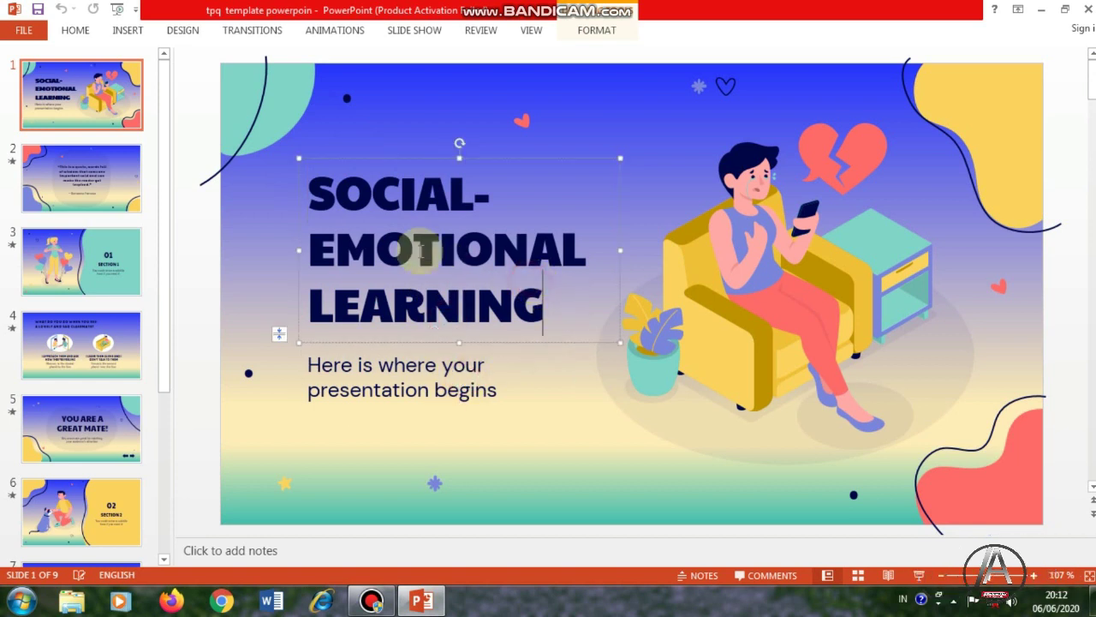
{"action": "left_click", "coordinate": [334, 200]}
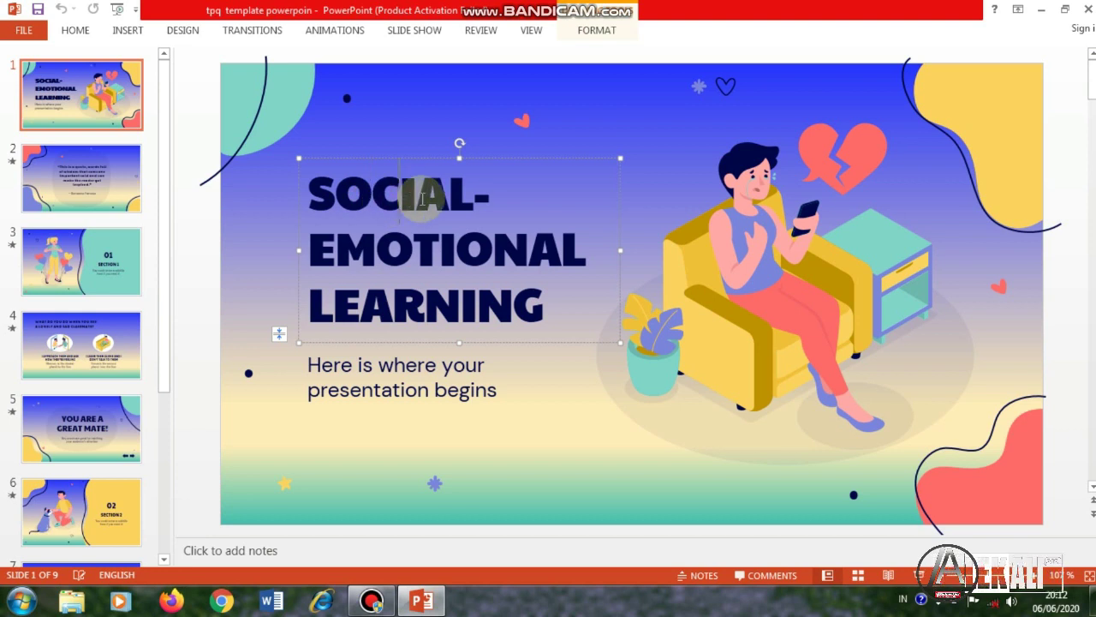
{"action": "left_click", "coordinate": [460, 253]}
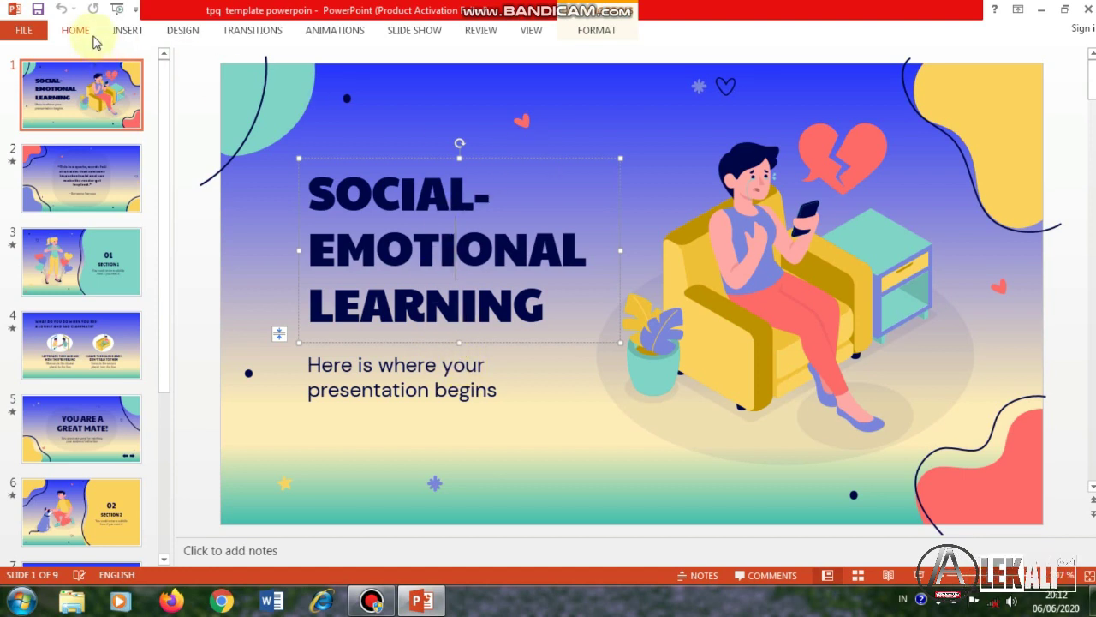
{"action": "left_click", "coordinate": [455, 350]}
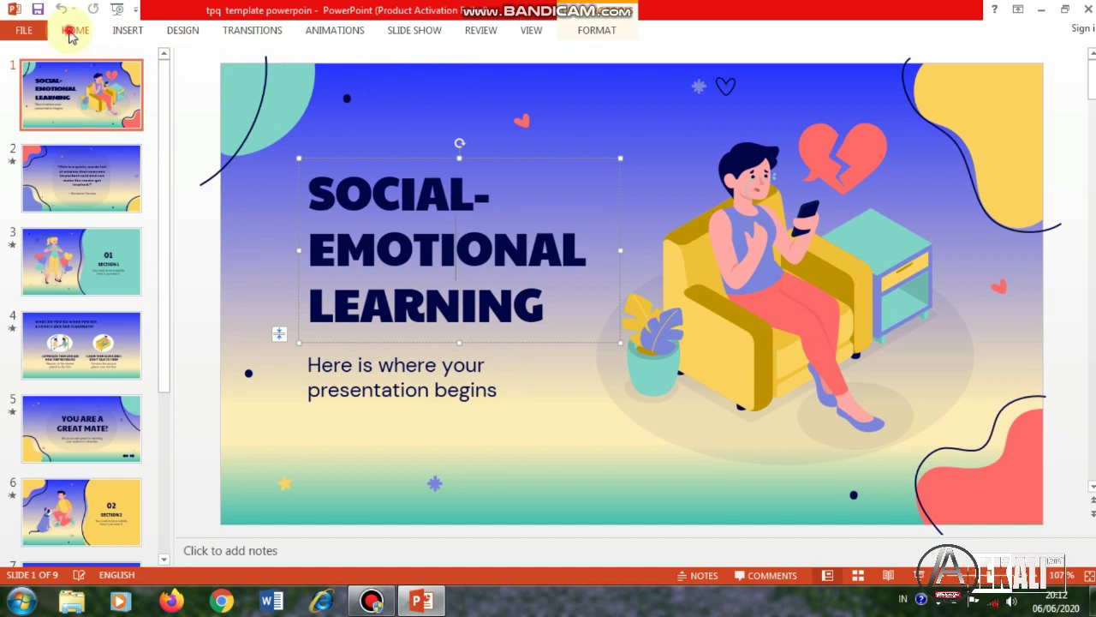
- Look over the Design, Transitions and Animations ribbons, ending on Insert
{"action": "left_click", "coordinate": [127, 30]}
{"action": "left_click", "coordinate": [163, 33]}
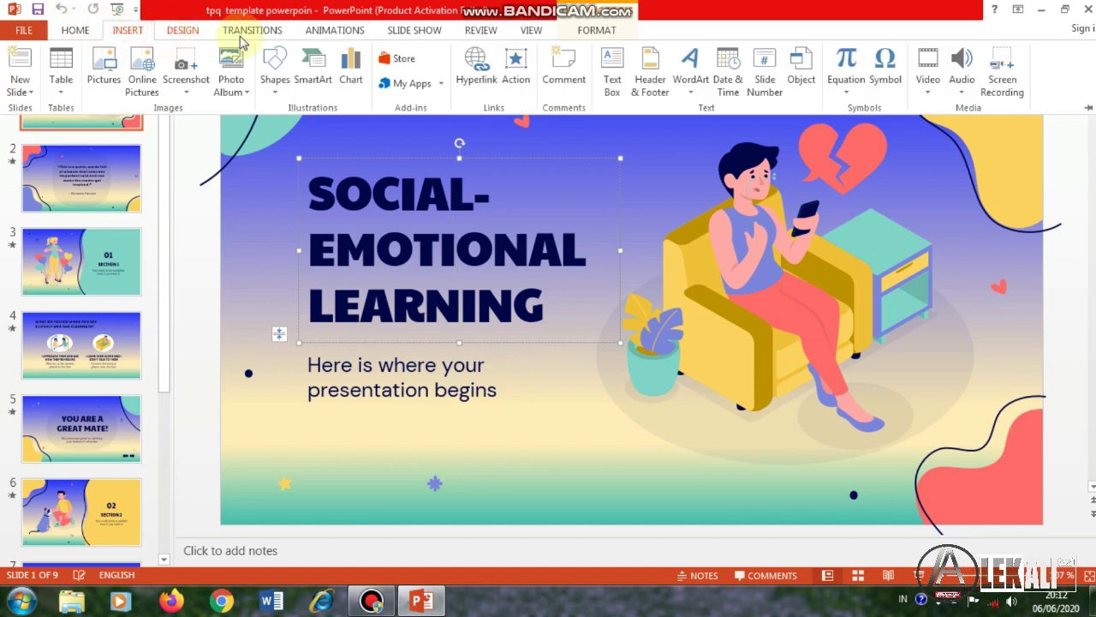
{"action": "left_click", "coordinate": [243, 30]}
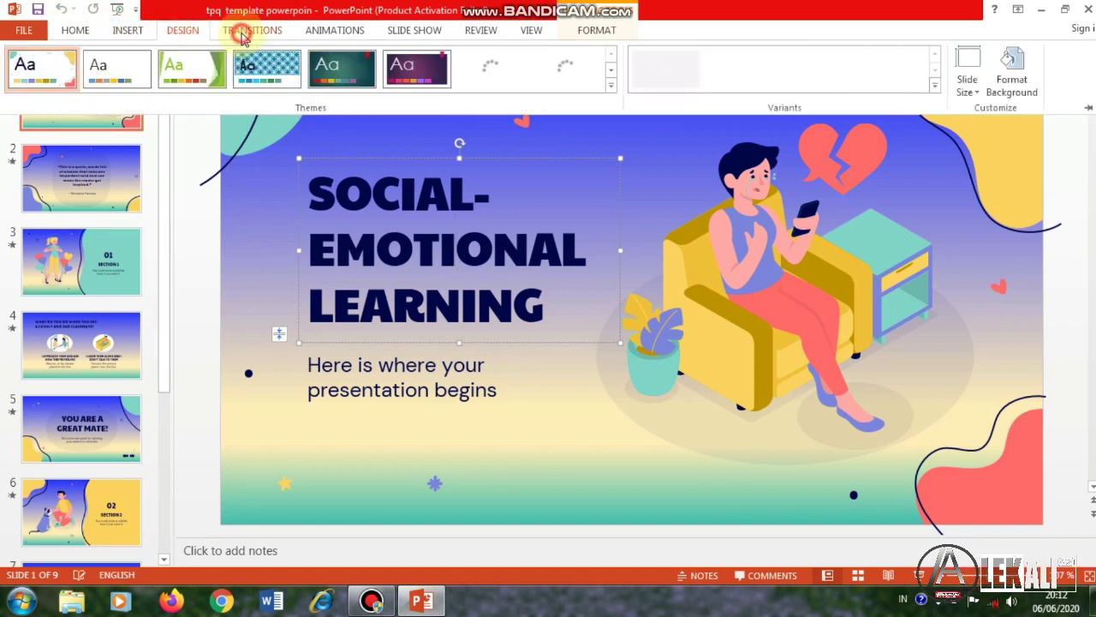
{"action": "left_click", "coordinate": [310, 34]}
{"action": "left_click", "coordinate": [125, 29]}
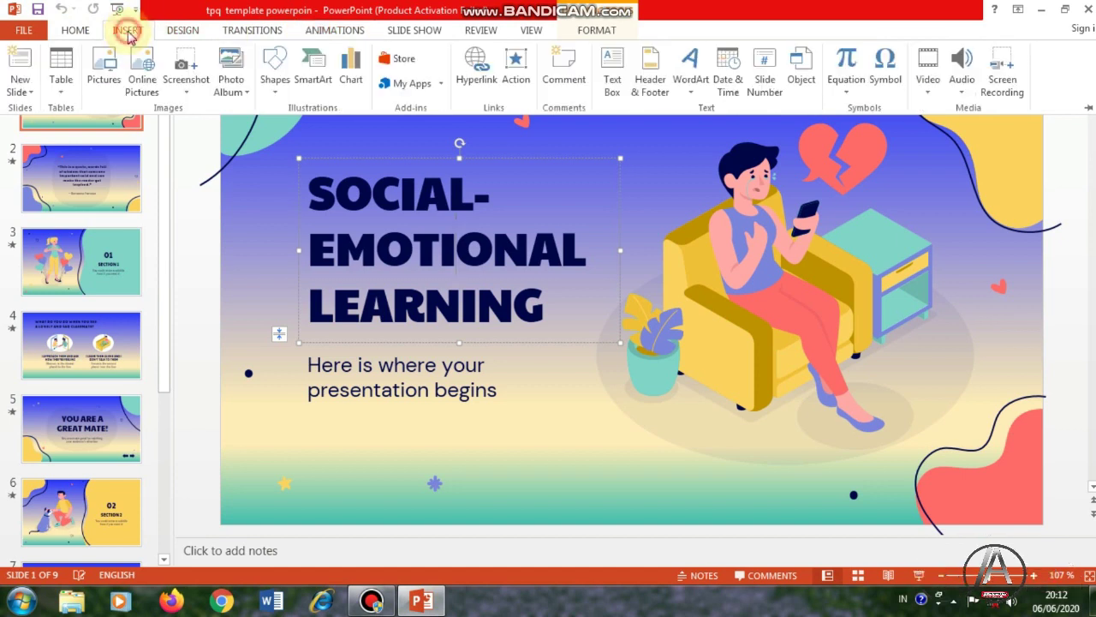
- Insert the Intro4 audio file from the INTO MP3 folder using Audio on My PC
{"action": "left_click", "coordinate": [962, 84]}
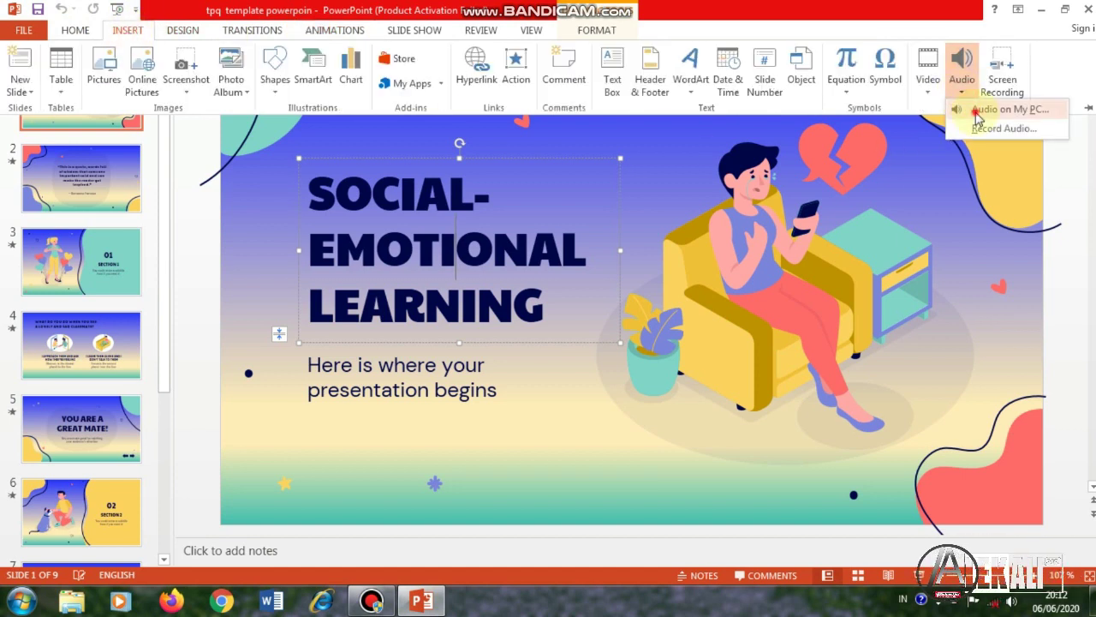
{"action": "left_click", "coordinate": [977, 112]}
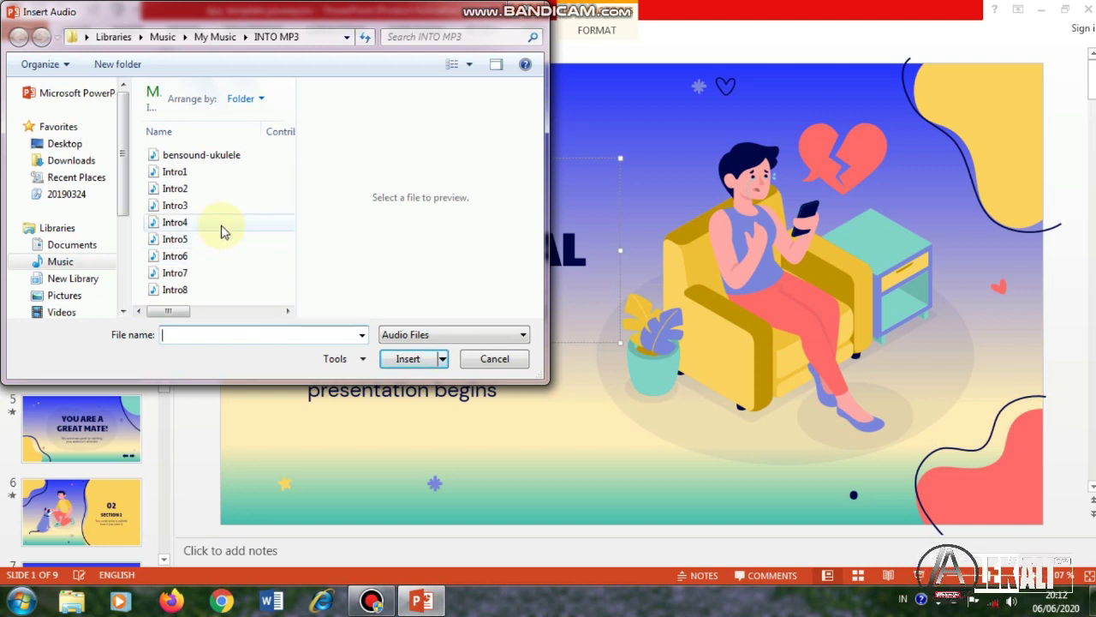
{"action": "left_click", "coordinate": [221, 228]}
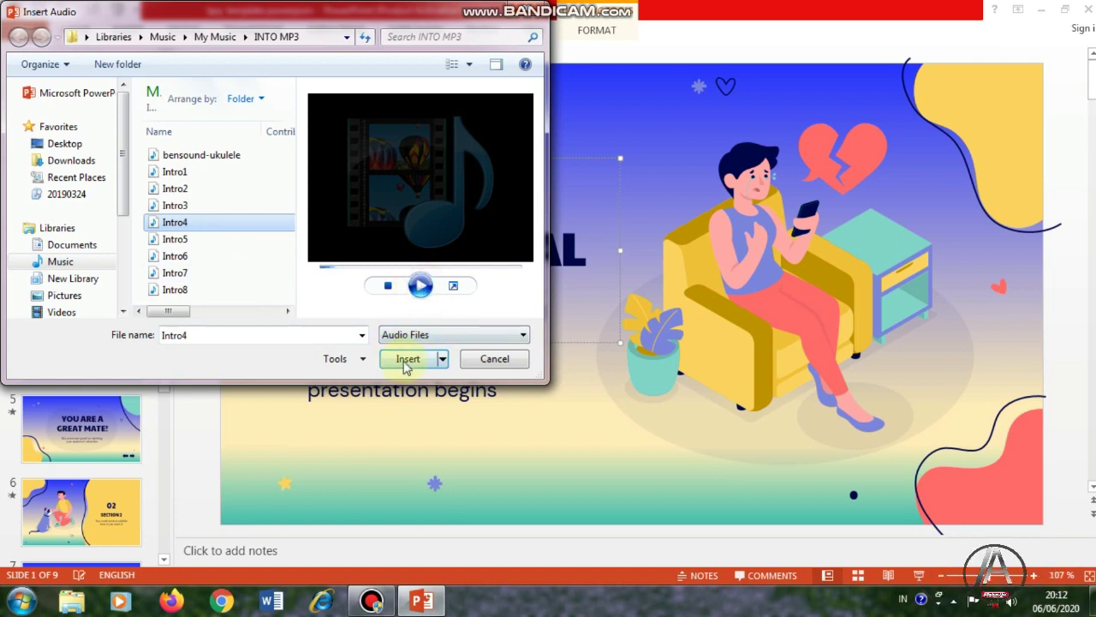
{"action": "left_click", "coordinate": [407, 359]}
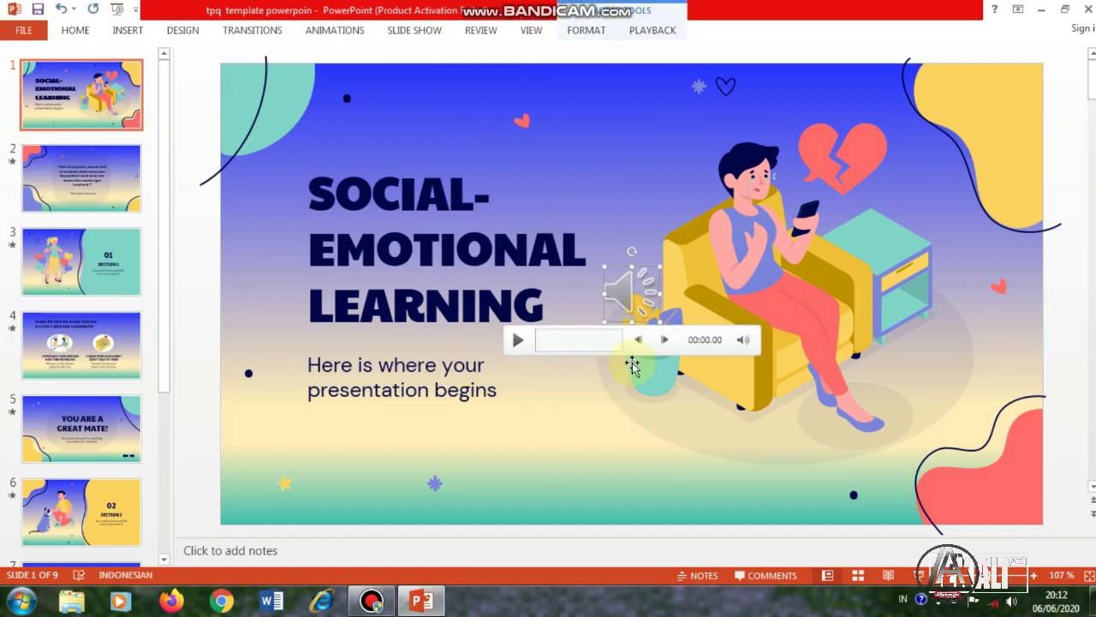
- Set Intro4 to Play in Background with Start Automatically, then collapse the ribbon
{"action": "left_click", "coordinate": [654, 31]}
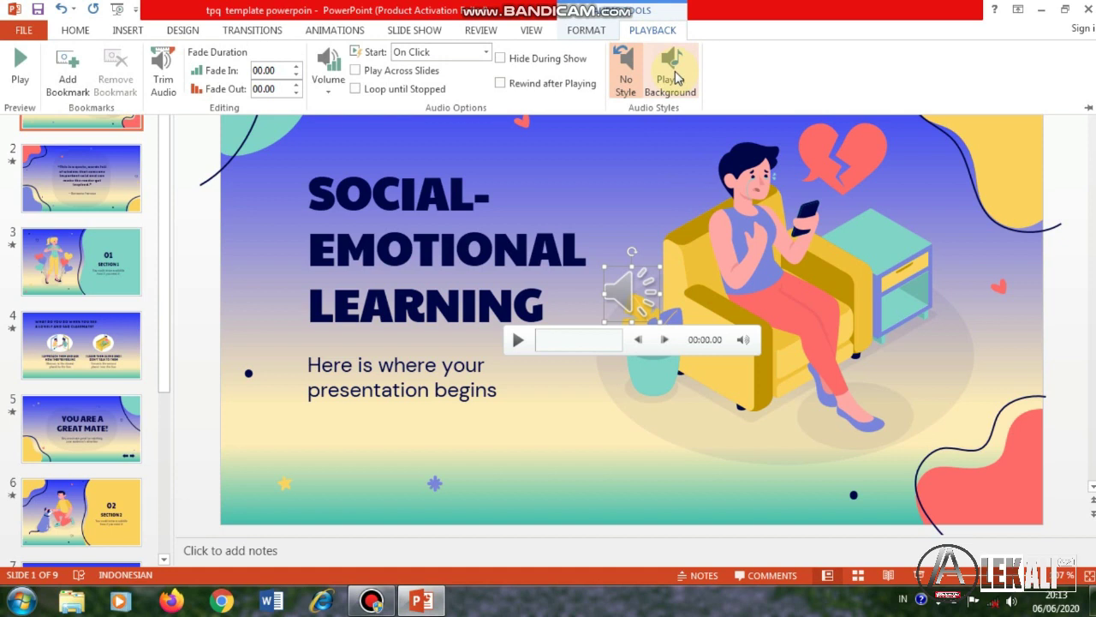
{"action": "left_click", "coordinate": [673, 79]}
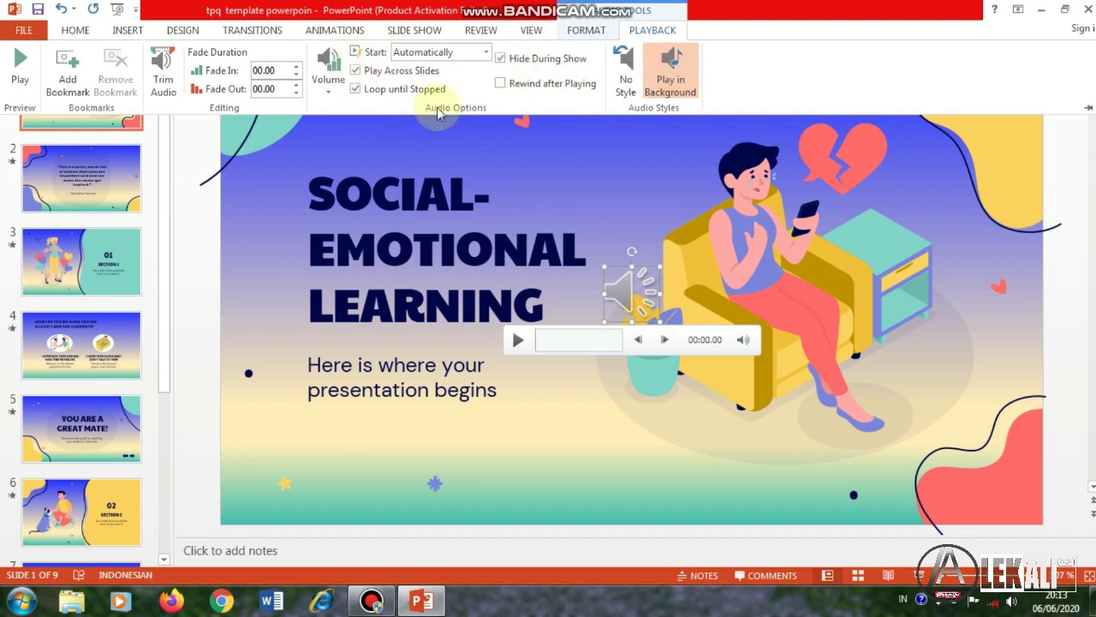
{"action": "left_click", "coordinate": [486, 54]}
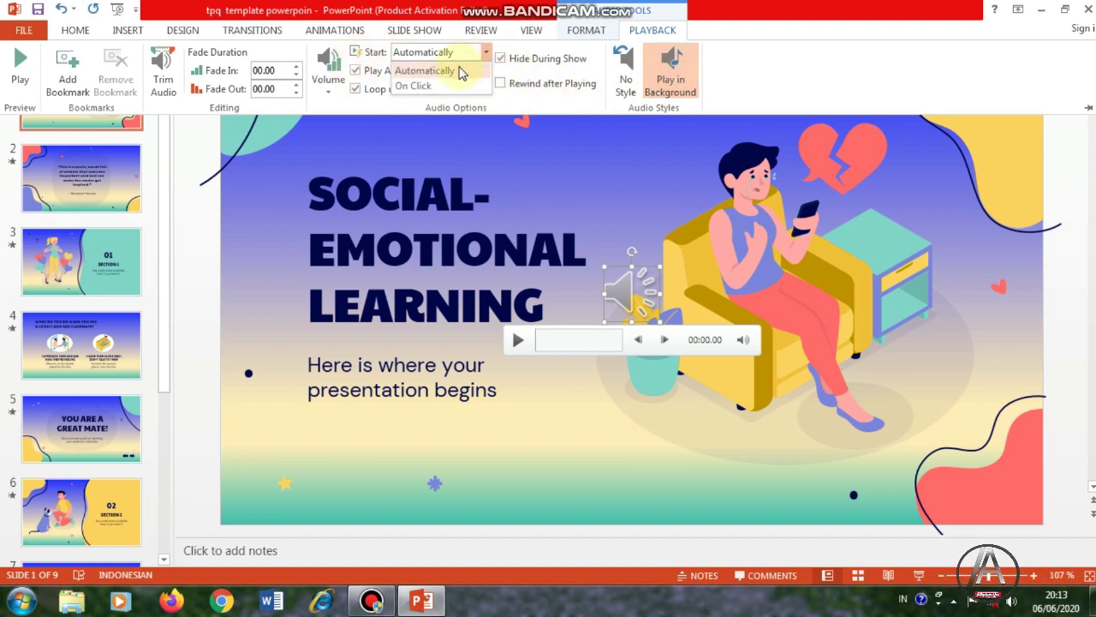
{"action": "left_click", "coordinate": [461, 71]}
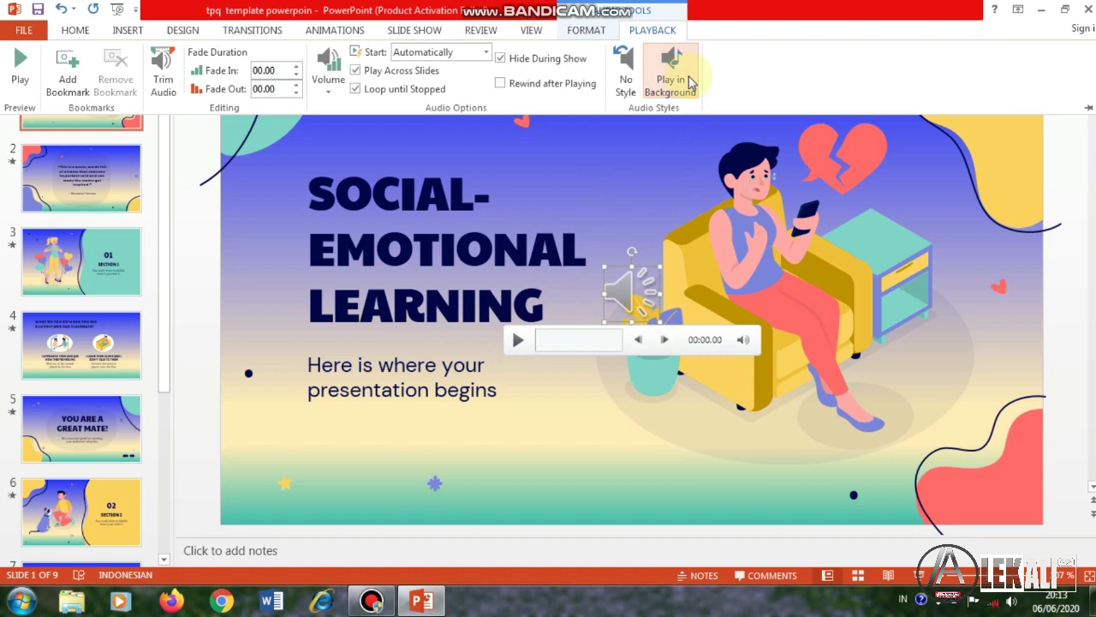
{"action": "left_click", "coordinate": [749, 66]}
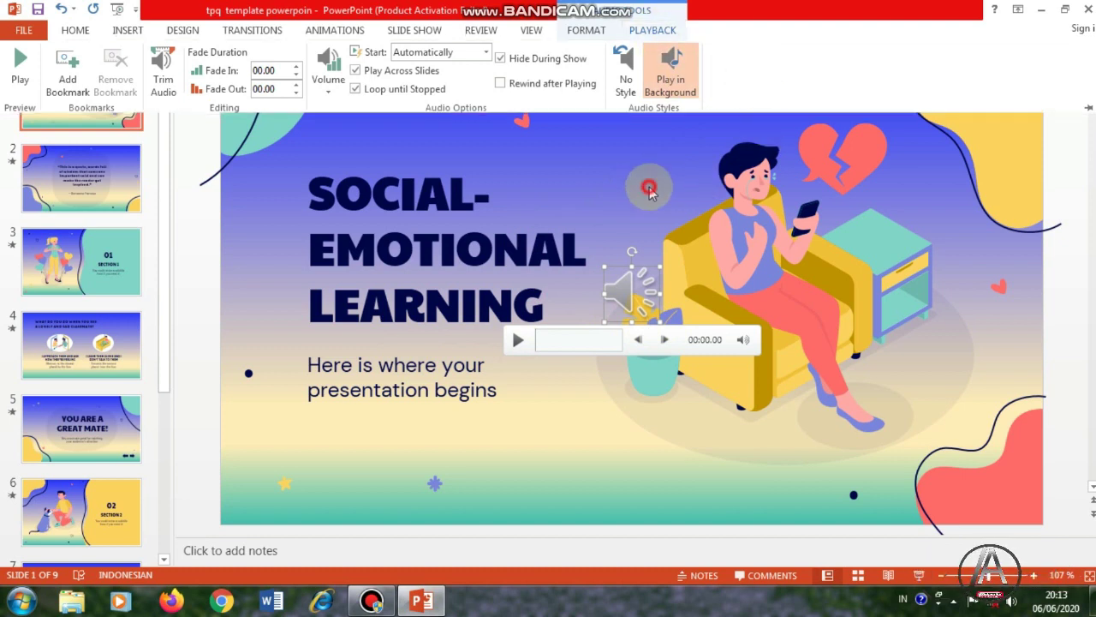
{"action": "key", "text": "ctrl+F1"}
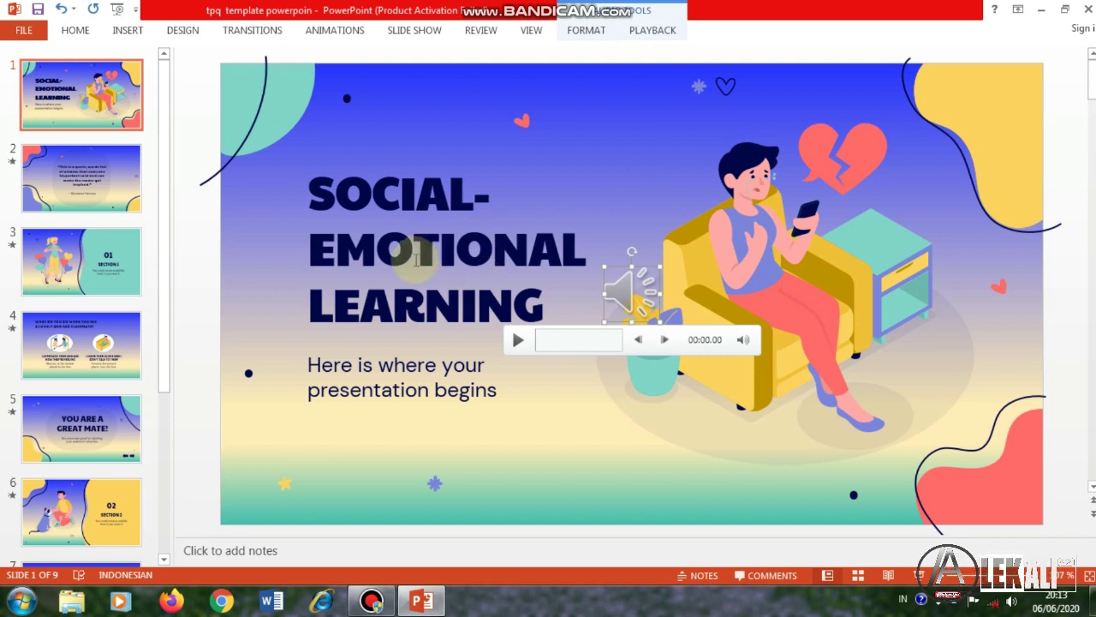
- Move the girl-on-sofa illustration right, then nudge it slightly left and up
{"action": "left_click", "coordinate": [127, 32]}
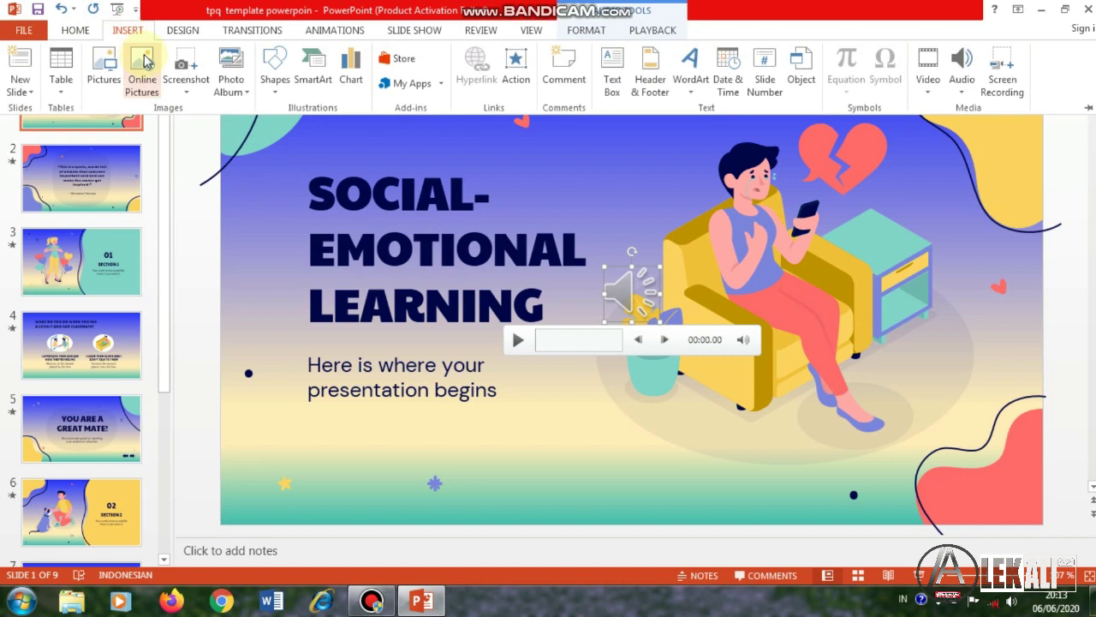
{"action": "left_click", "coordinate": [367, 214]}
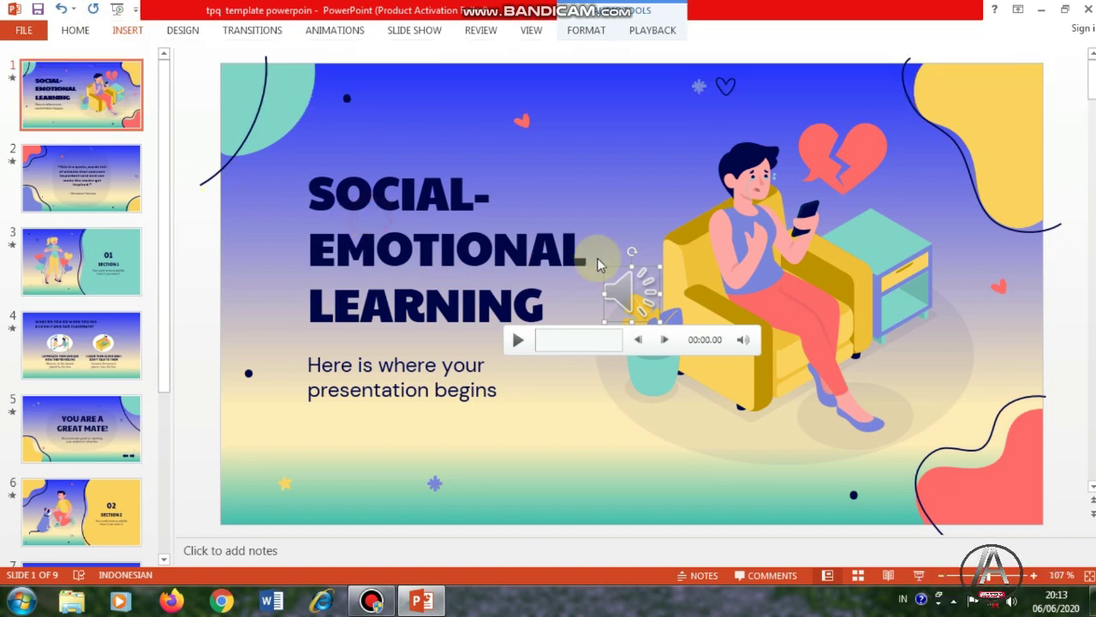
{"action": "left_click", "coordinate": [597, 258]}
{"action": "left_click_drag", "start_coordinate": [639, 289], "coordinate": [779, 278]}
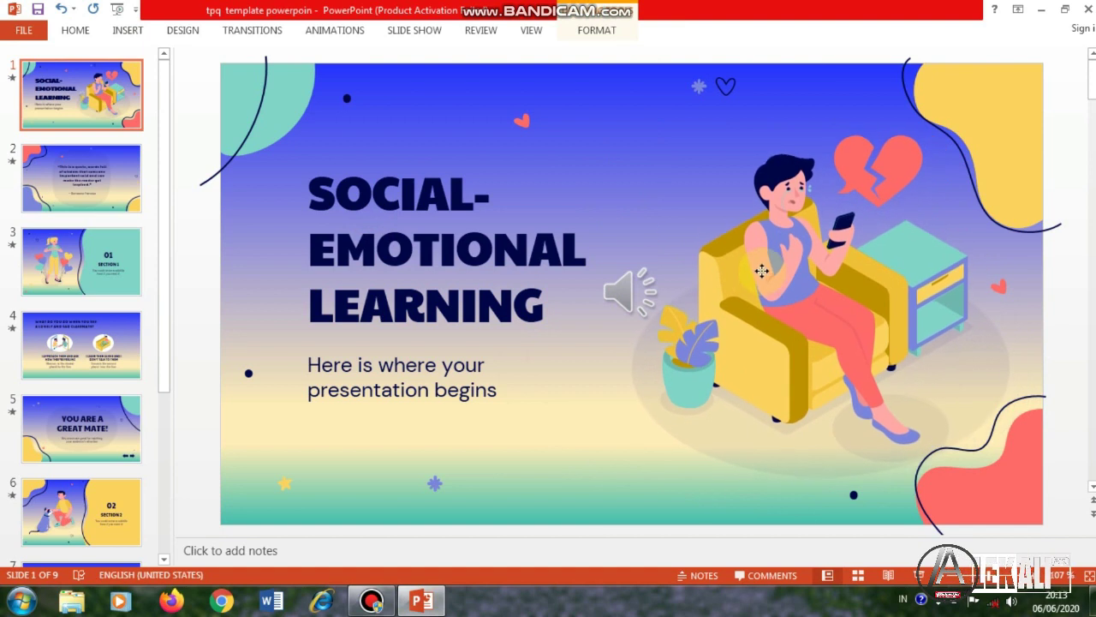
{"action": "mouse_move", "coordinate": [779, 278]}
{"action": "left_mouse_down"}
{"action": "mouse_move", "coordinate": [761, 268]}
{"action": "mouse_move", "coordinate": [773, 272]}
{"action": "left_mouse_up"}
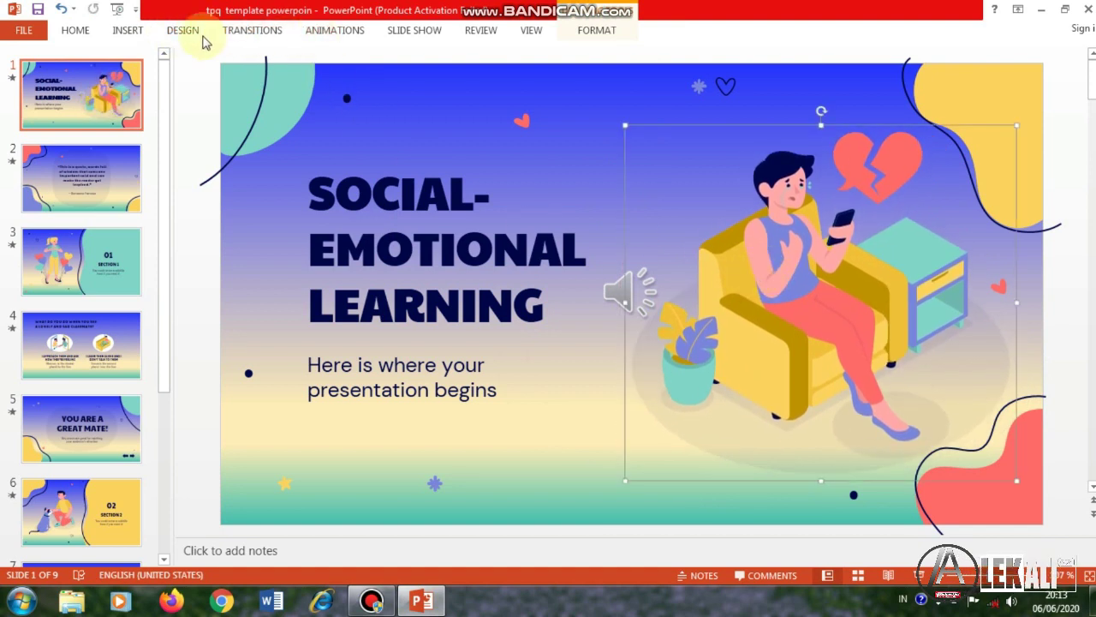
{"action": "left_click", "coordinate": [120, 31]}
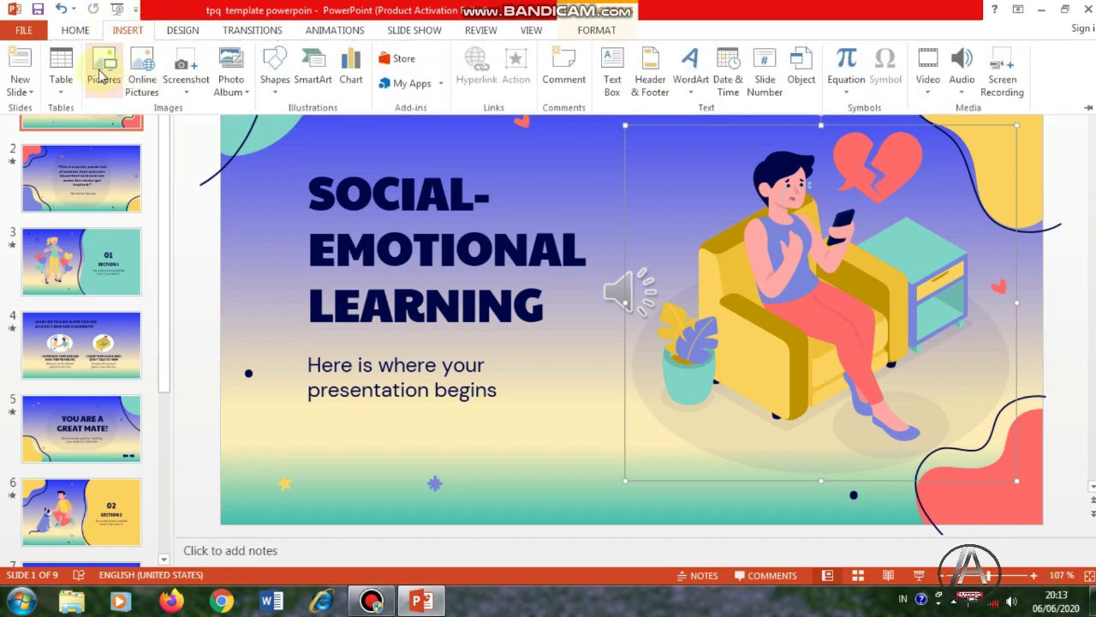
- Browse for a picture on Local Disk (D:)
{"action": "left_click", "coordinate": [101, 77]}
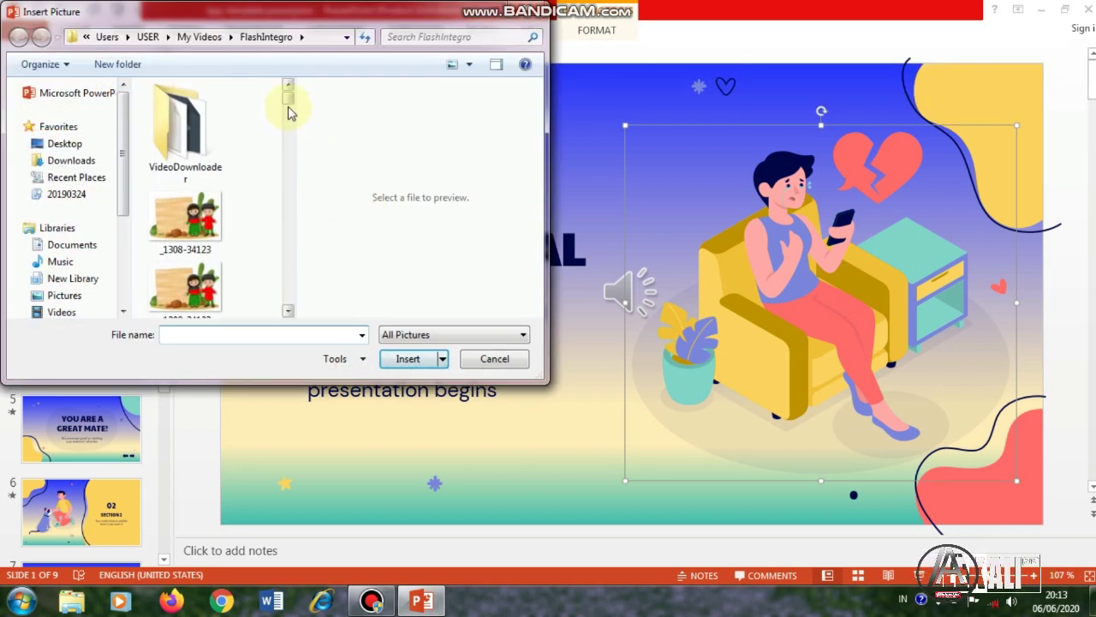
{"action": "left_click_drag", "start_coordinate": [288, 111], "coordinate": [288, 130]}
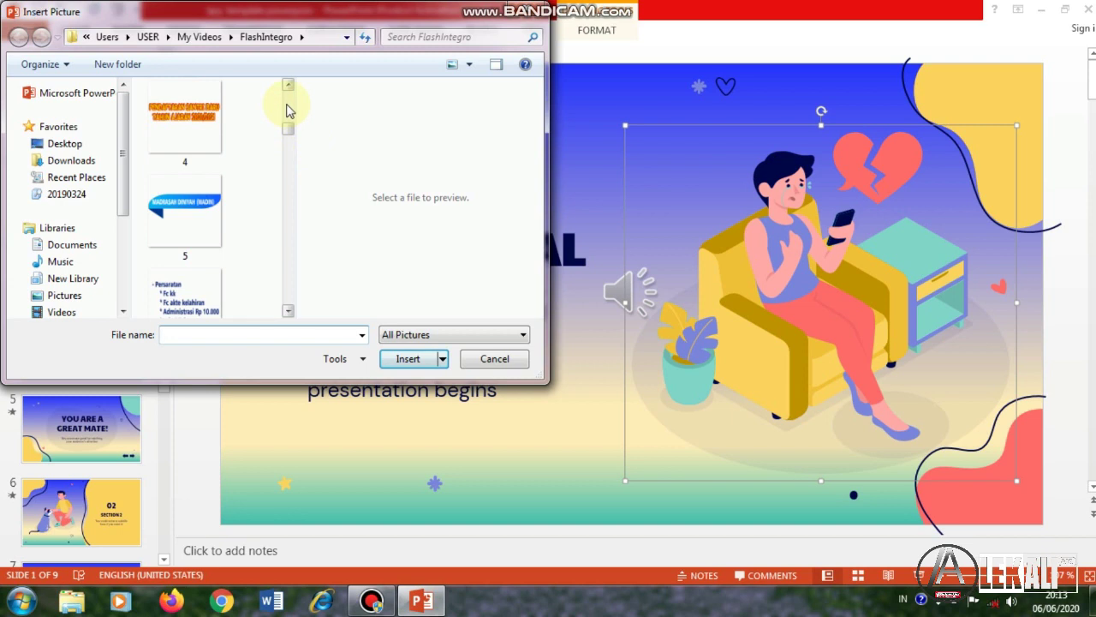
{"action": "mouse_move", "coordinate": [286, 136]}
{"action": "left_mouse_down"}
{"action": "mouse_move", "coordinate": [294, 302]}
{"action": "mouse_move", "coordinate": [288, 144]}
{"action": "left_mouse_up"}
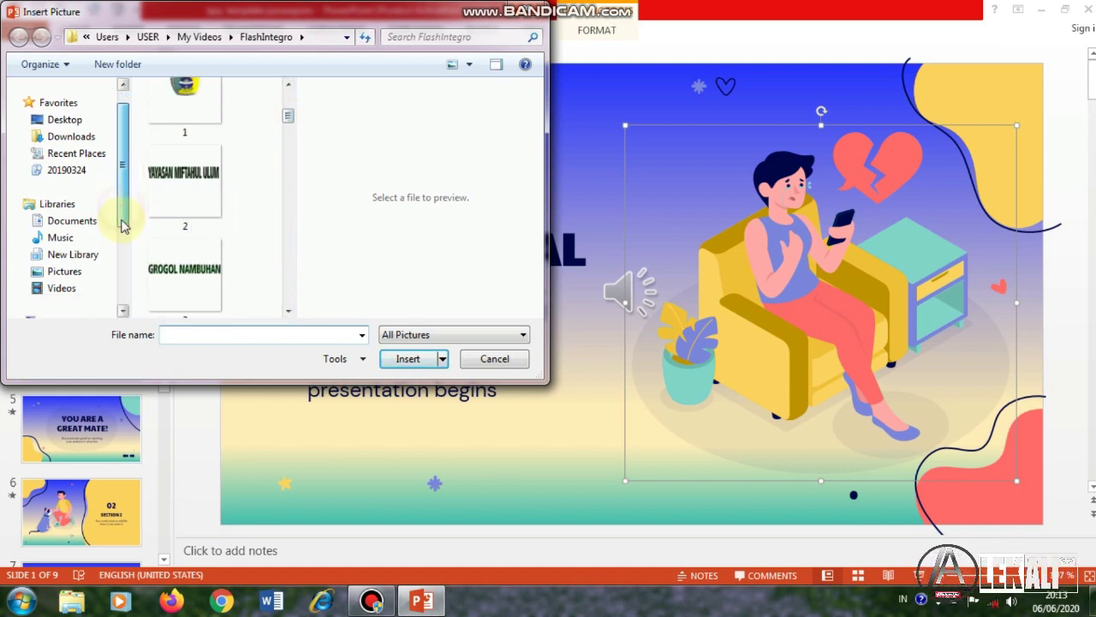
{"action": "left_click_drag", "start_coordinate": [122, 215], "coordinate": [123, 247]}
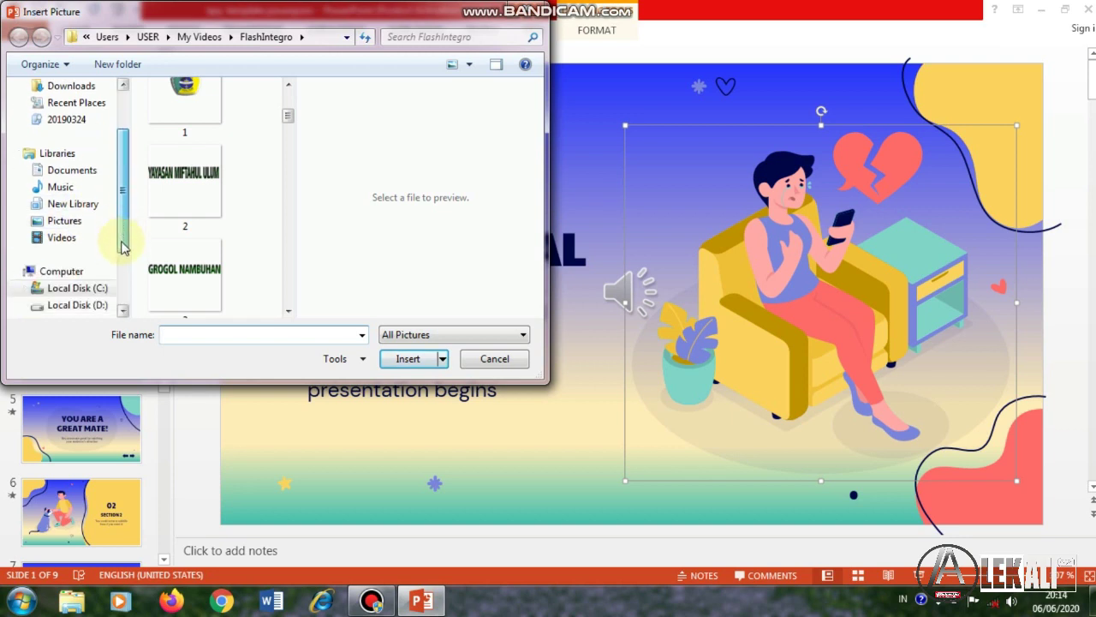
{"action": "left_click", "coordinate": [91, 305]}
{"action": "mouse_move", "coordinate": [287, 177]}
{"action": "left_mouse_down"}
{"action": "mouse_move", "coordinate": [283, 268]}
{"action": "mouse_move", "coordinate": [284, 238]}
{"action": "left_mouse_up"}
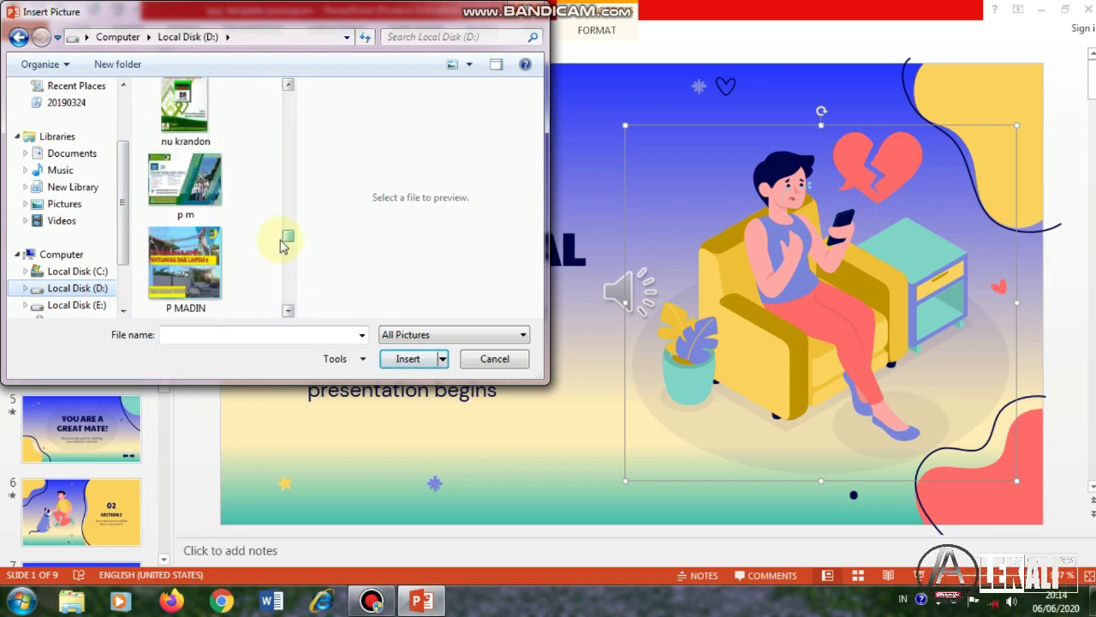
- Insert the LOGO TPQpng image onto the title slide
{"action": "scroll", "coordinate": [241, 252], "scroll_direction": "up", "scroll_amount": 3}
{"action": "scroll", "coordinate": [242, 252], "scroll_direction": "up", "scroll_amount": 3}
{"action": "scroll", "coordinate": [242, 251], "scroll_direction": "up", "scroll_amount": 3}
{"action": "scroll", "coordinate": [241, 250], "scroll_direction": "up", "scroll_amount": 3}
{"action": "scroll", "coordinate": [242, 250], "scroll_direction": "up", "scroll_amount": 3}
{"action": "scroll", "coordinate": [242, 249], "scroll_direction": "up", "scroll_amount": 3}
{"action": "scroll", "coordinate": [242, 249], "scroll_direction": "up", "scroll_amount": 3}
{"action": "scroll", "coordinate": [241, 249], "scroll_direction": "up", "scroll_amount": 3}
{"action": "scroll", "coordinate": [241, 248], "scroll_direction": "down", "scroll_amount": 3}
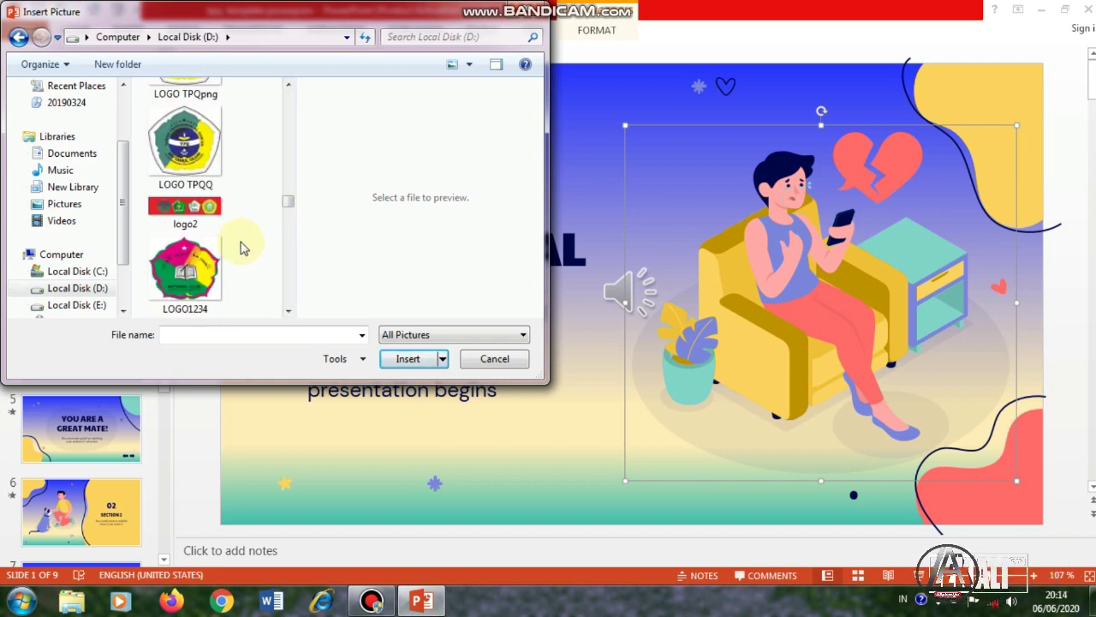
{"action": "left_click", "coordinate": [191, 92]}
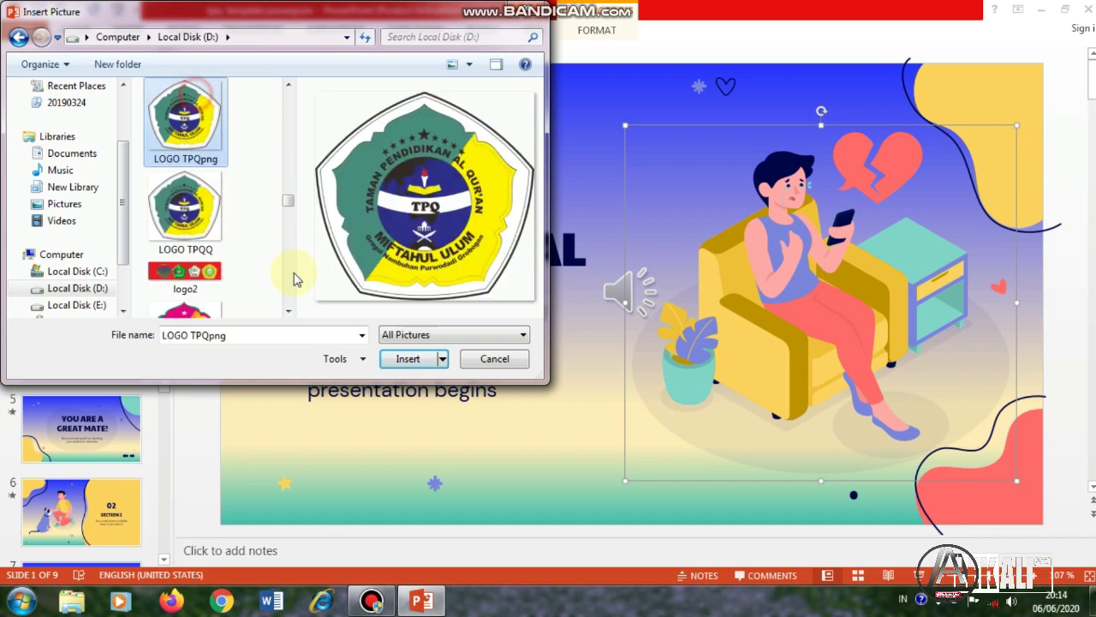
{"action": "left_click", "coordinate": [399, 364]}
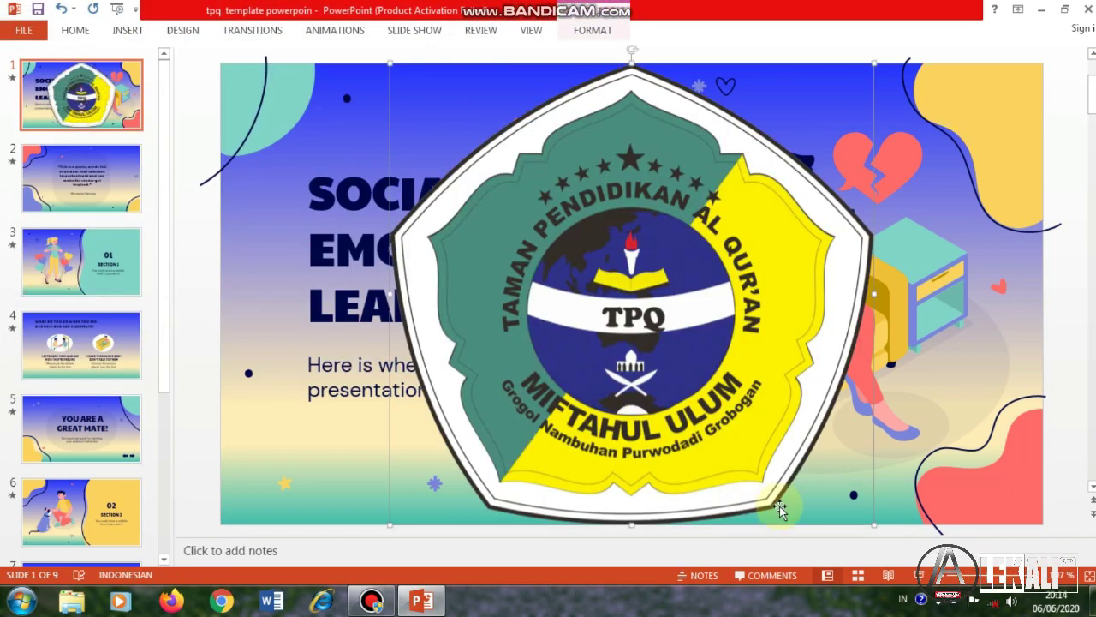
- Shrink the TPQ logo, place it above the title, and delete the girl-on-sofa illustration
{"action": "mouse_move", "coordinate": [874, 523]}
{"action": "left_mouse_down"}
{"action": "mouse_move", "coordinate": [558, 120]}
{"action": "mouse_move", "coordinate": [452, 120]}
{"action": "mouse_move", "coordinate": [339, 92]}
{"action": "mouse_move", "coordinate": [346, 78]}
{"action": "left_mouse_up"}
{"action": "left_click_drag", "start_coordinate": [367, 117], "coordinate": [362, 121]}
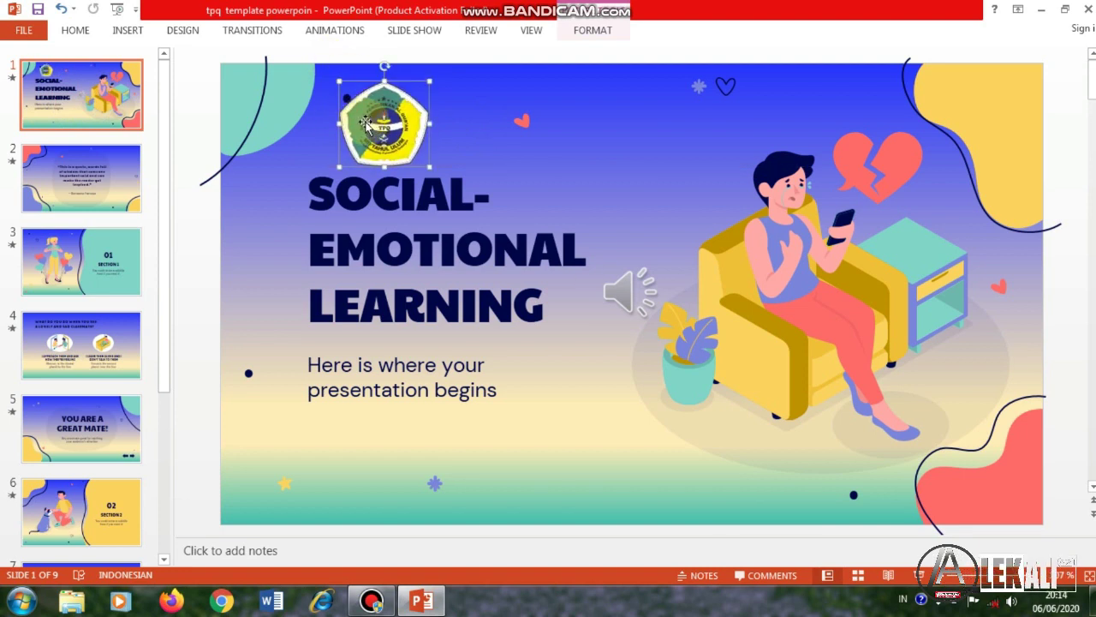
{"action": "left_click", "coordinate": [762, 317]}
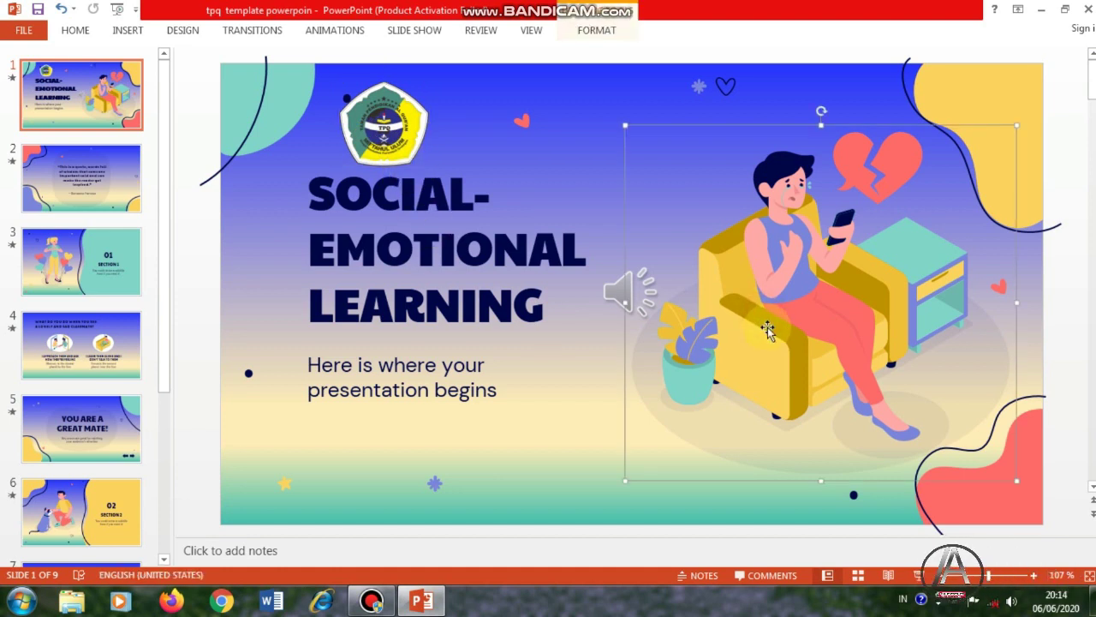
{"action": "key", "text": "Delete"}
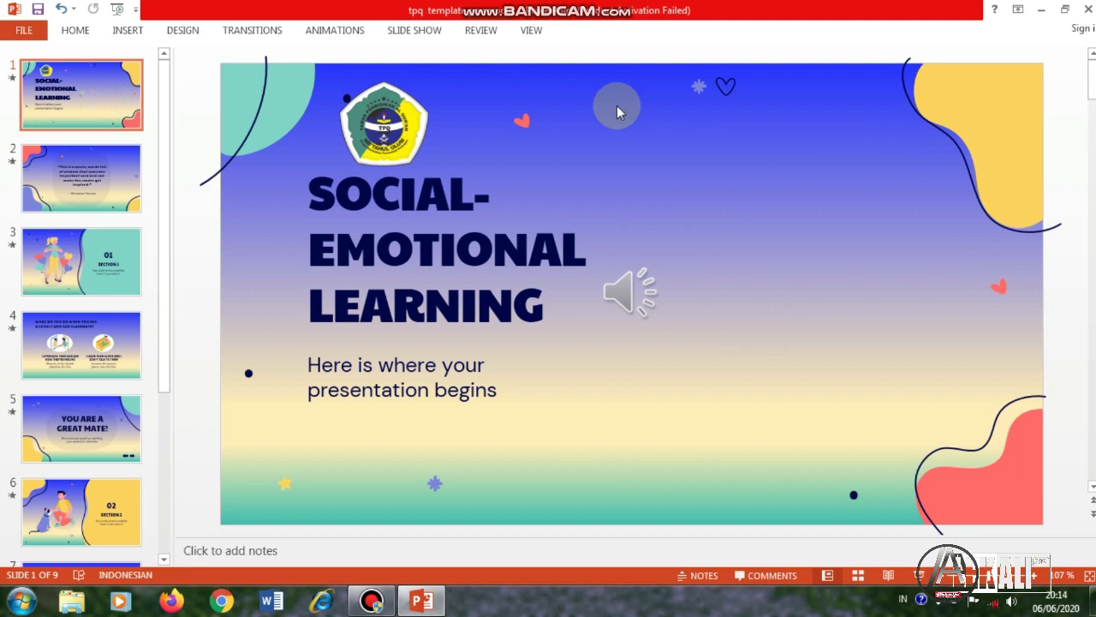
{"action": "left_click", "coordinate": [113, 34]}
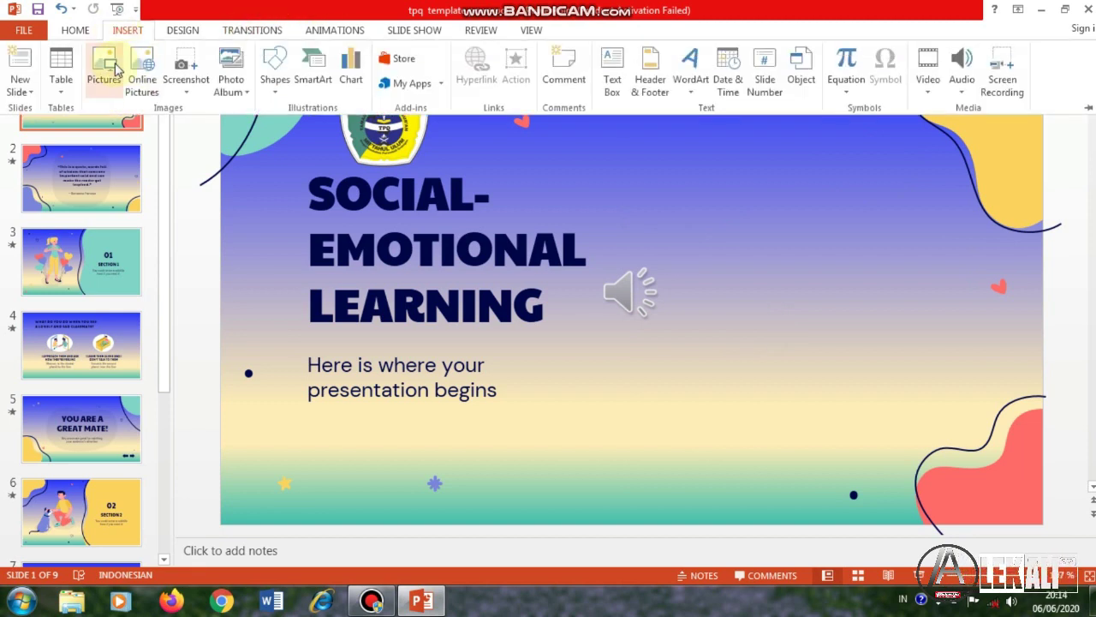
{"action": "left_click", "coordinate": [105, 56]}
{"action": "left_click_drag", "start_coordinate": [287, 103], "coordinate": [287, 107]}
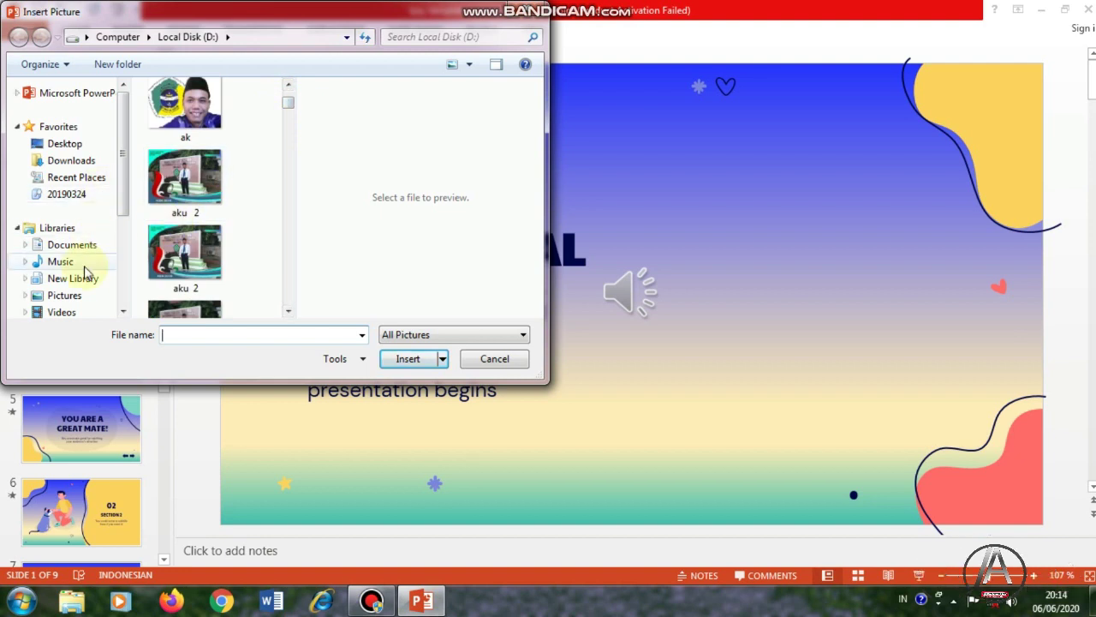
{"action": "left_click", "coordinate": [69, 311]}
{"action": "left_click_drag", "start_coordinate": [287, 148], "coordinate": [291, 155]}
{"action": "left_click", "coordinate": [191, 177]}
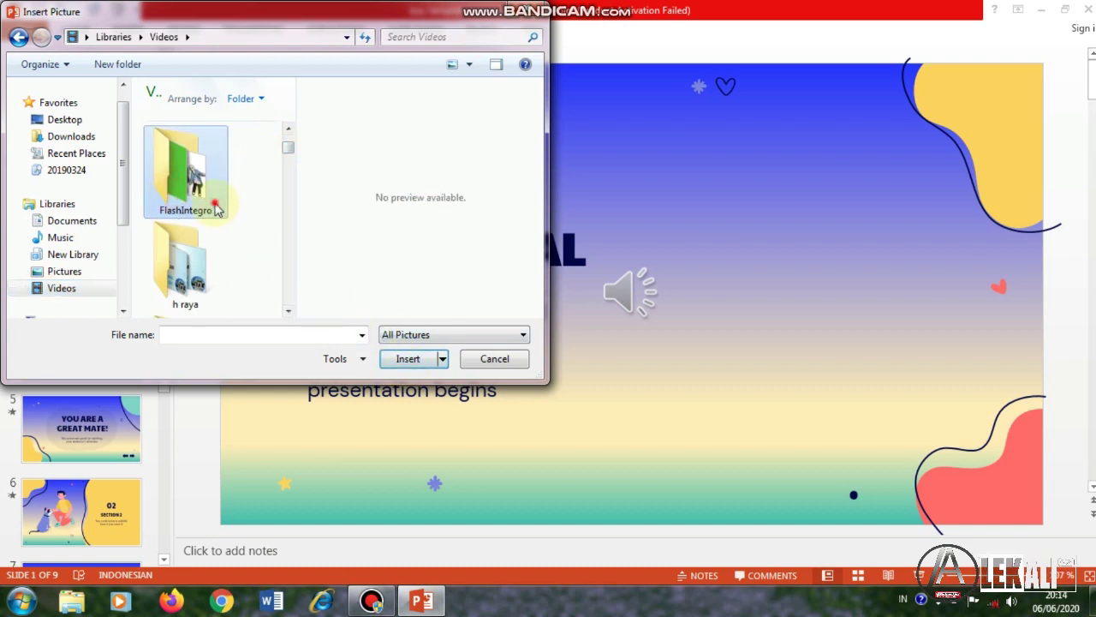
{"action": "double_click", "coordinate": [217, 209]}
{"action": "mouse_move", "coordinate": [291, 147]}
{"action": "left_mouse_down"}
{"action": "mouse_move", "coordinate": [292, 269]}
{"action": "mouse_move", "coordinate": [287, 246]}
{"action": "left_mouse_up"}
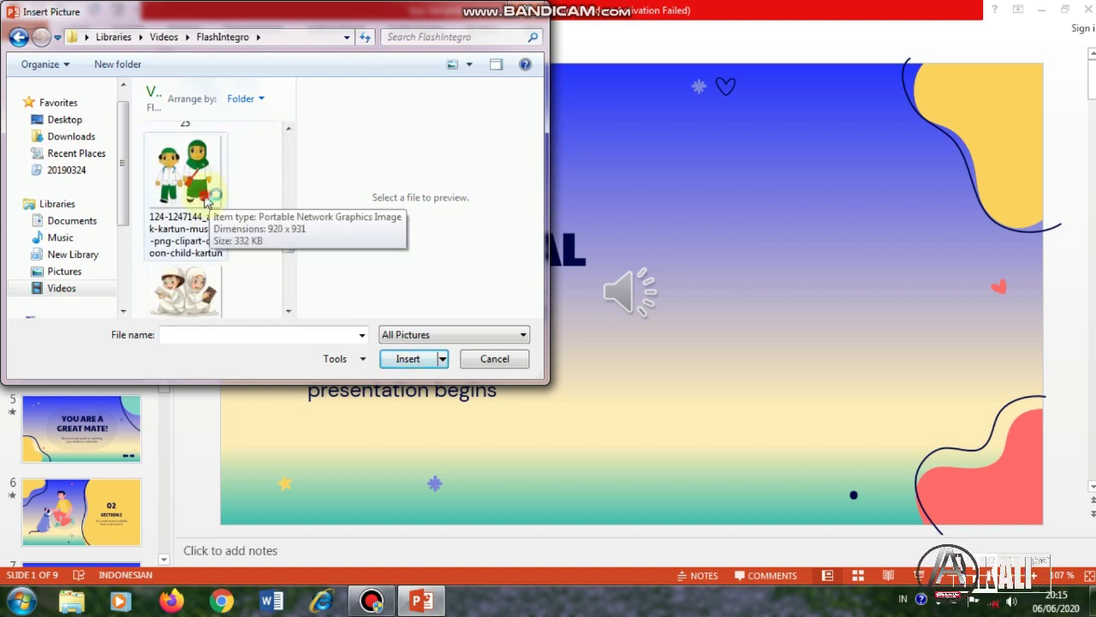
{"action": "left_click", "coordinate": [206, 200]}
{"action": "left_click", "coordinate": [399, 359]}
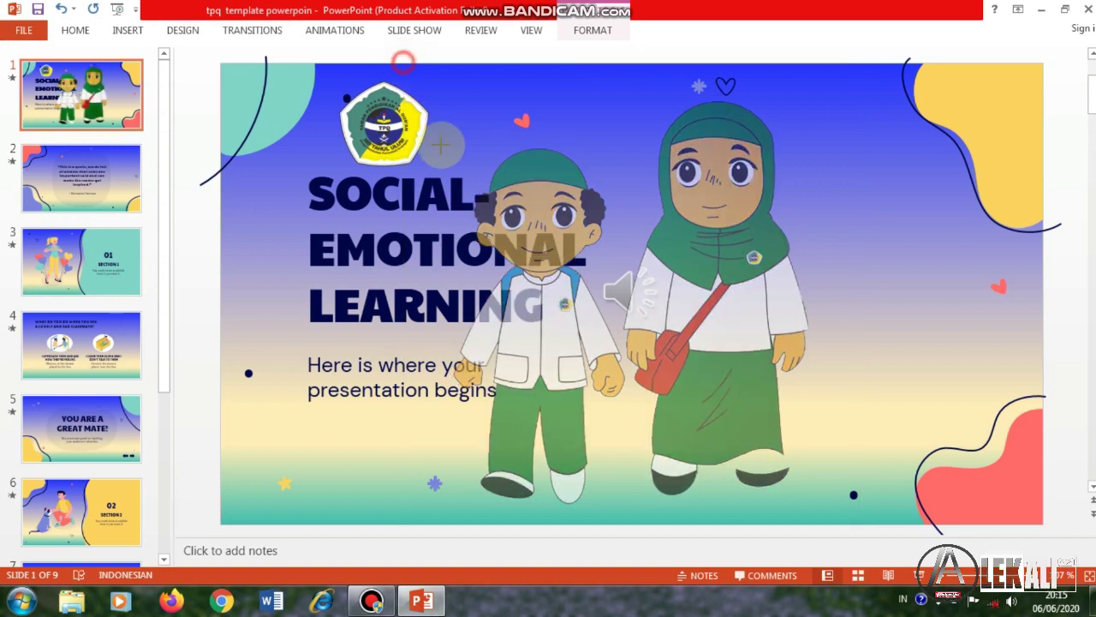
- Shrink the two-children cartoon onto the right side, then select the whole title text
{"action": "left_click_drag", "start_coordinate": [400, 60], "coordinate": [600, 265]}
{"action": "left_click_drag", "start_coordinate": [684, 362], "coordinate": [762, 282]}
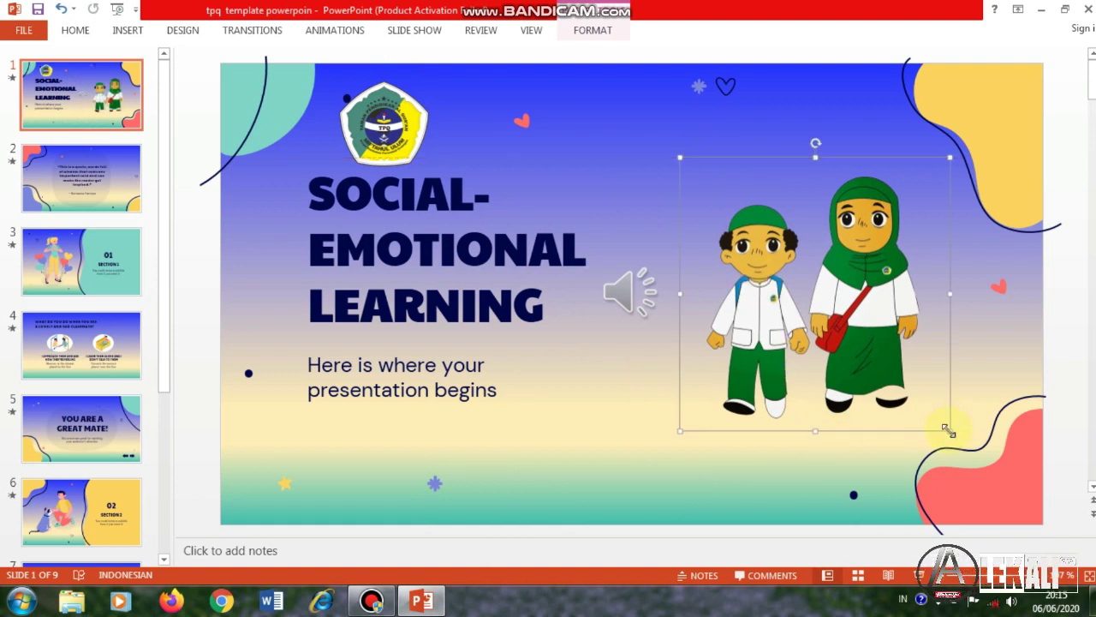
{"action": "left_click_drag", "start_coordinate": [946, 430], "coordinate": [941, 424]}
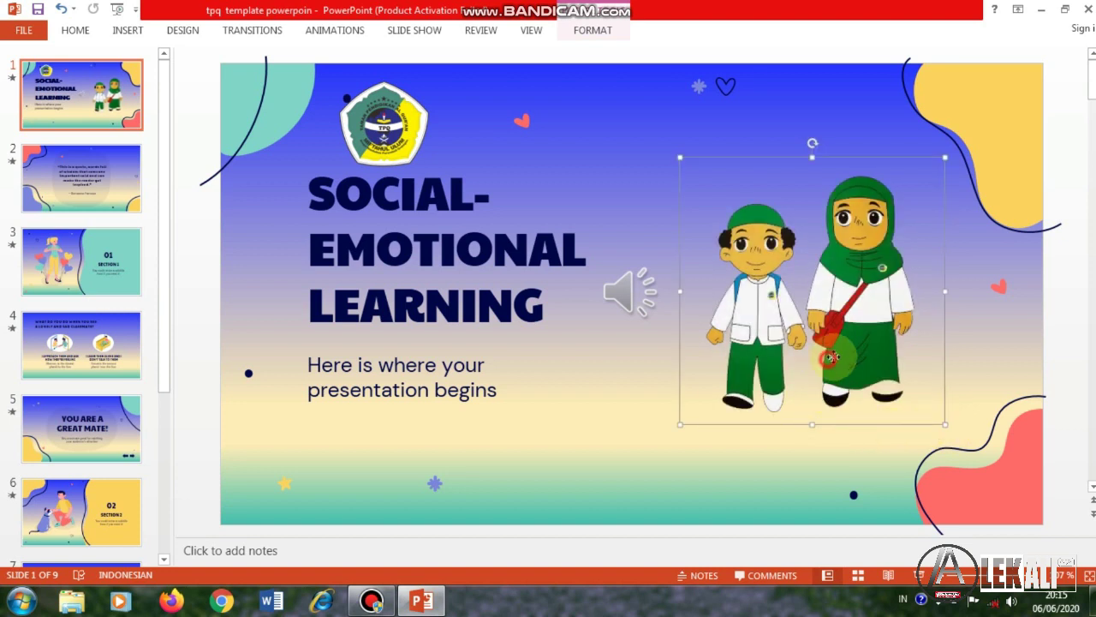
{"action": "left_click_drag", "start_coordinate": [830, 358], "coordinate": [851, 350]}
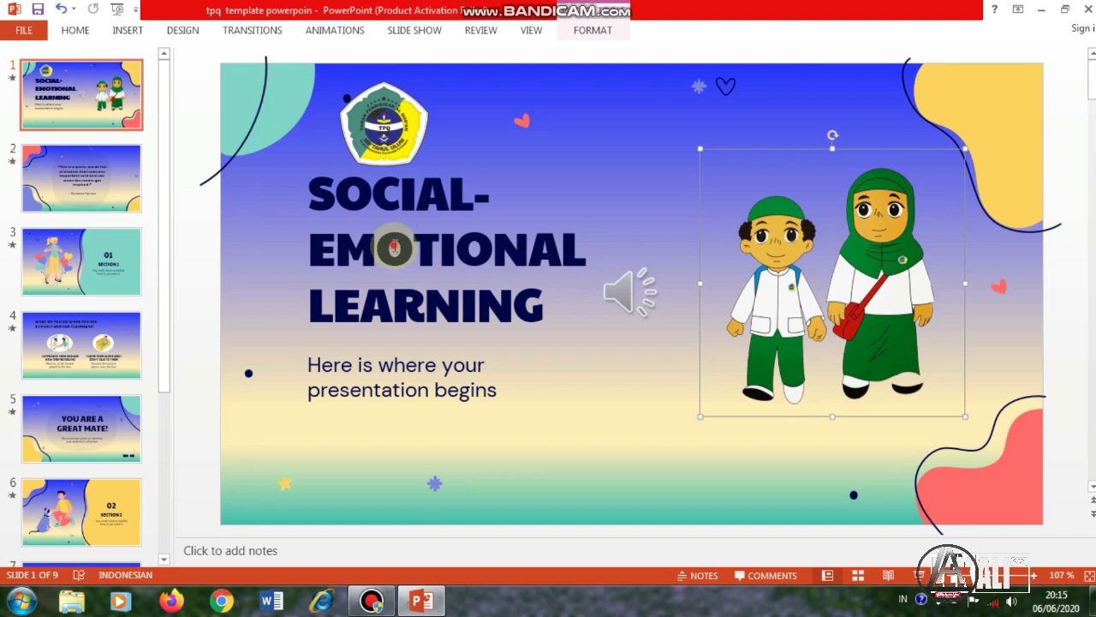
{"action": "left_click", "coordinate": [346, 219]}
{"action": "left_click_drag", "start_coordinate": [310, 190], "coordinate": [504, 310]}
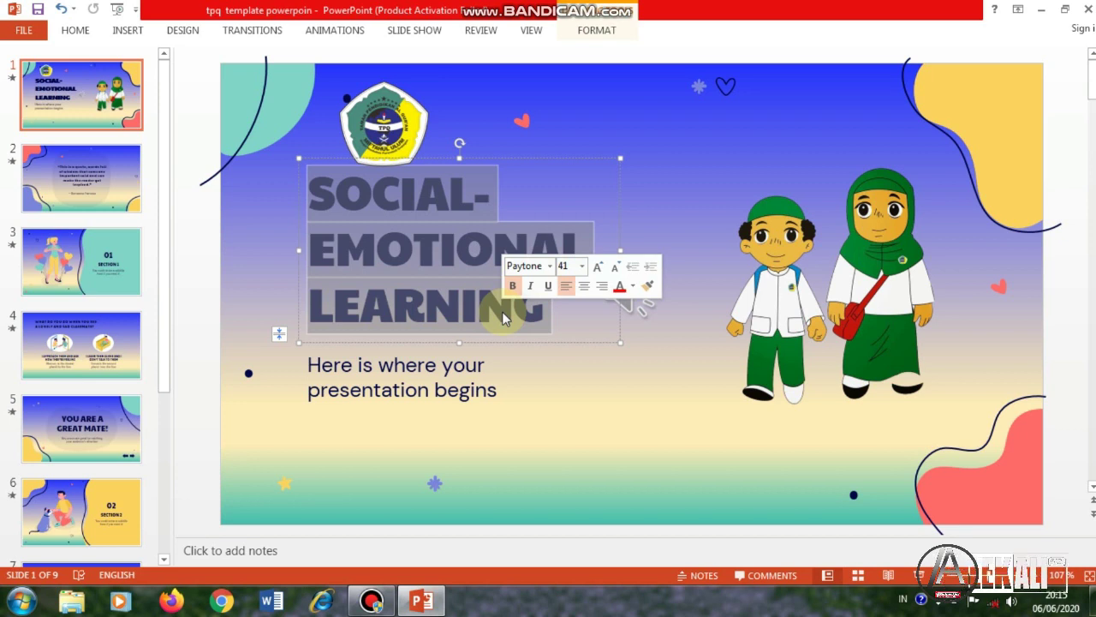
- Retype the title as 'TAMAN PENDIDIKAN AL QUR'AN', add an empty line, and select it
{"action": "type", "text": "ta"}
{"action": "key", "text": "BackSpace"}
{"action": "key", "text": "BackSpace"}
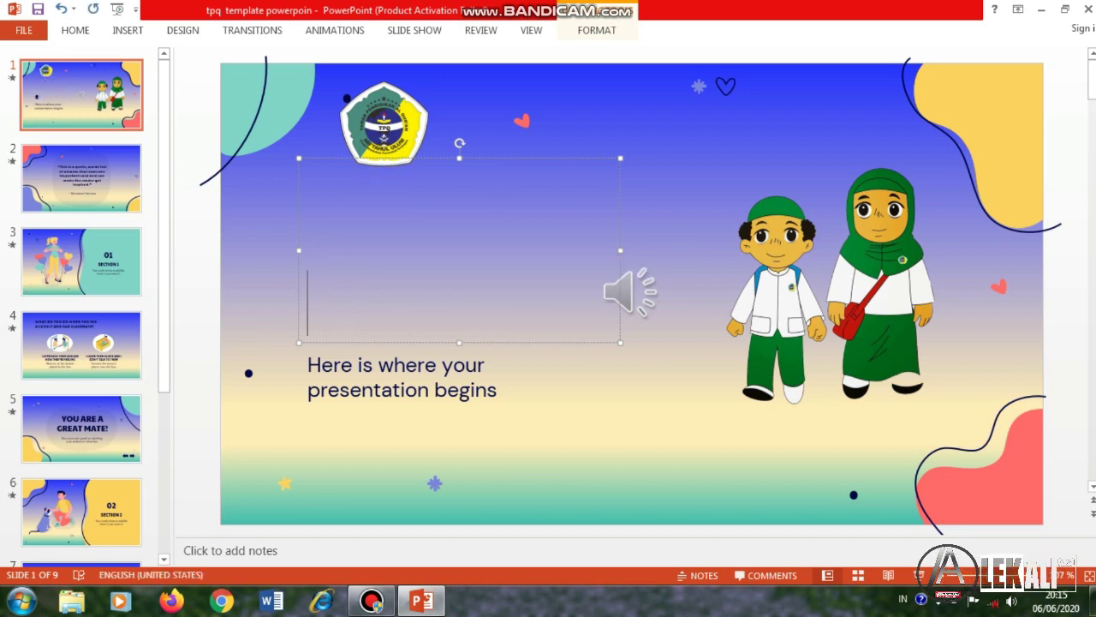
{"action": "type", "text": "TAM"}
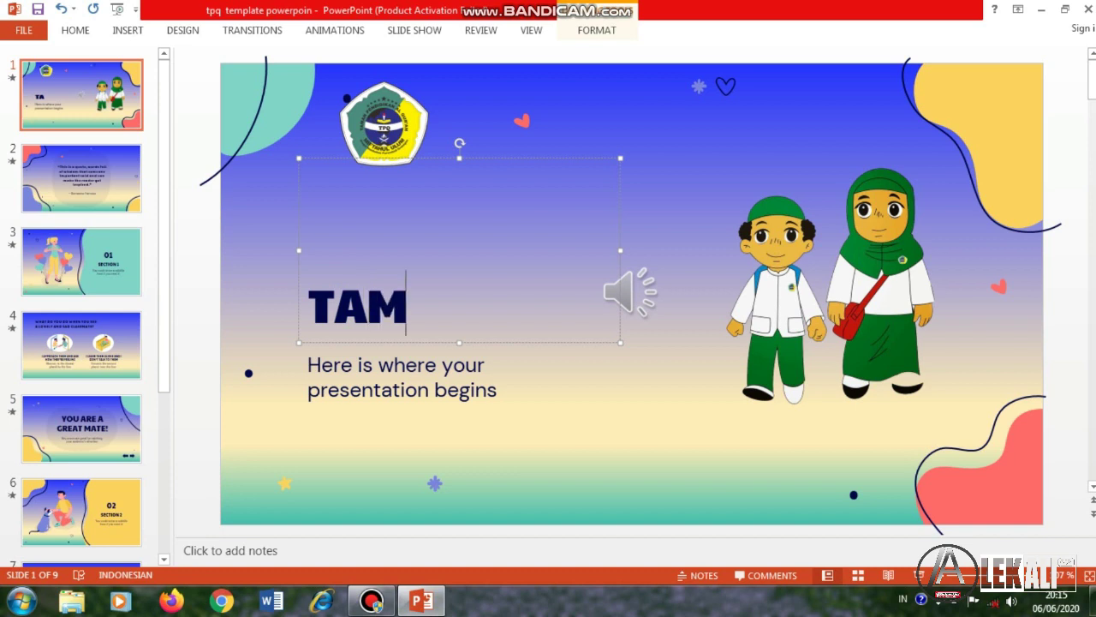
{"action": "type", "text": "AN PENDIDI"}
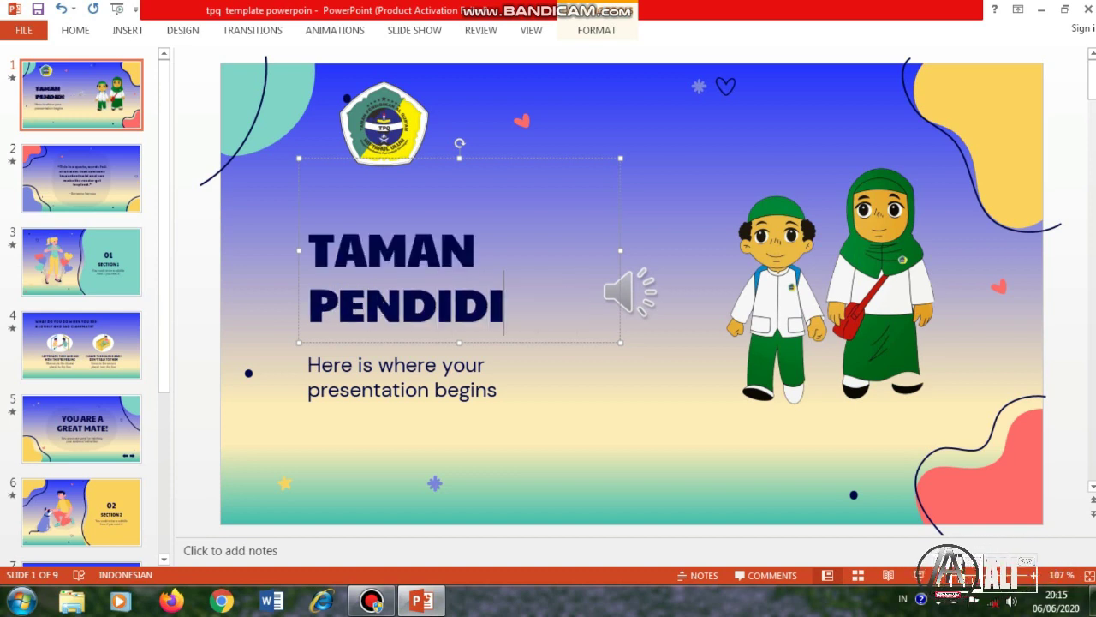
{"action": "type", "text": "K"}
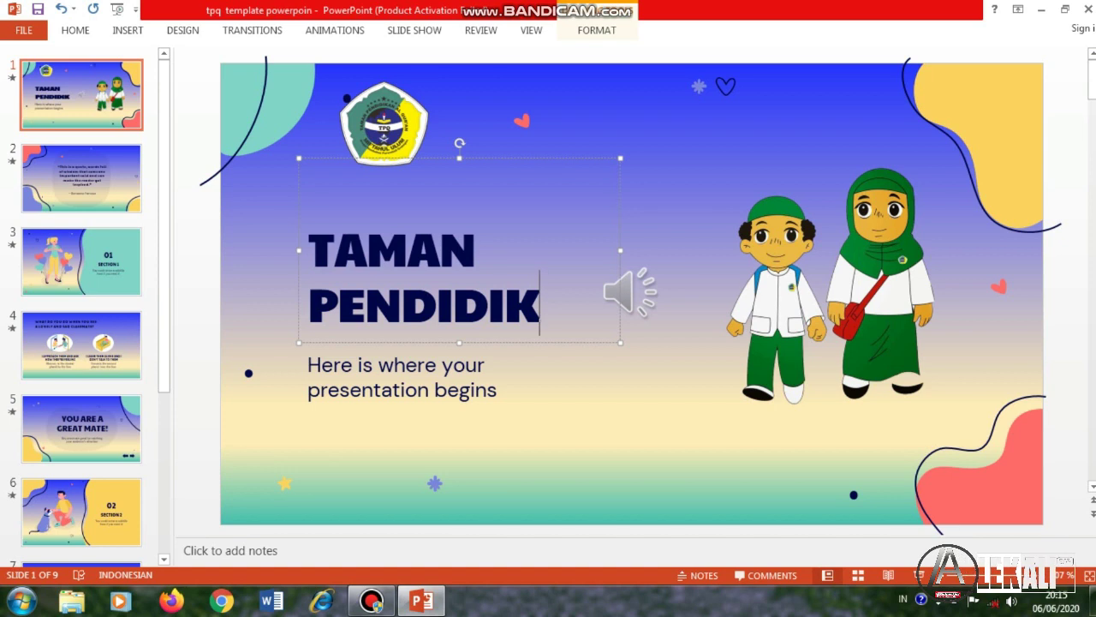
{"action": "type", "text": "AN"}
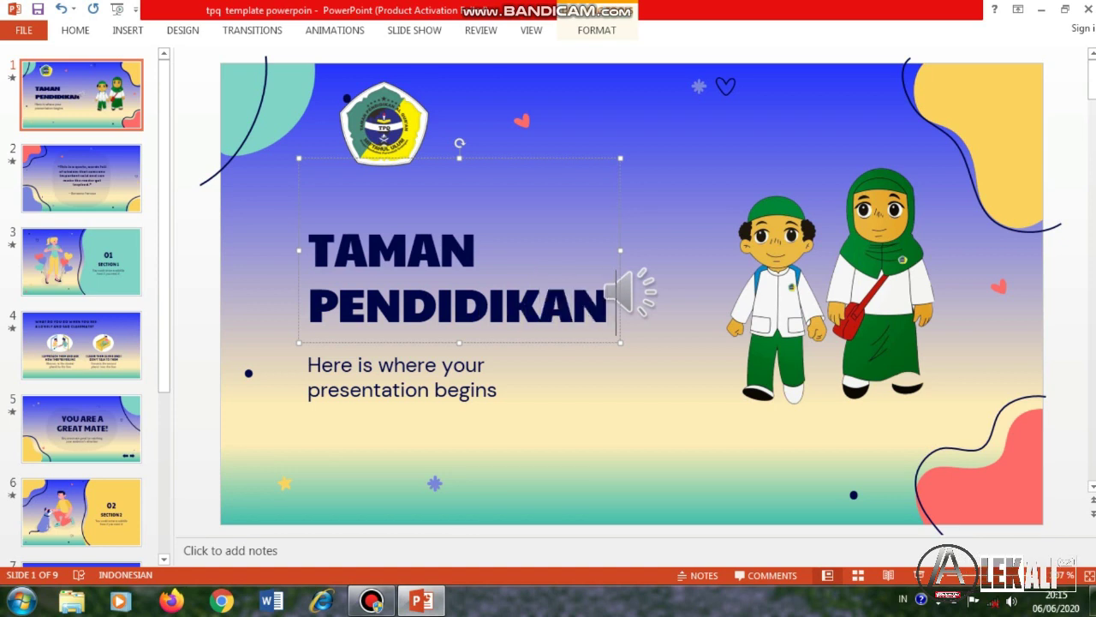
{"action": "type", "text": " AL"}
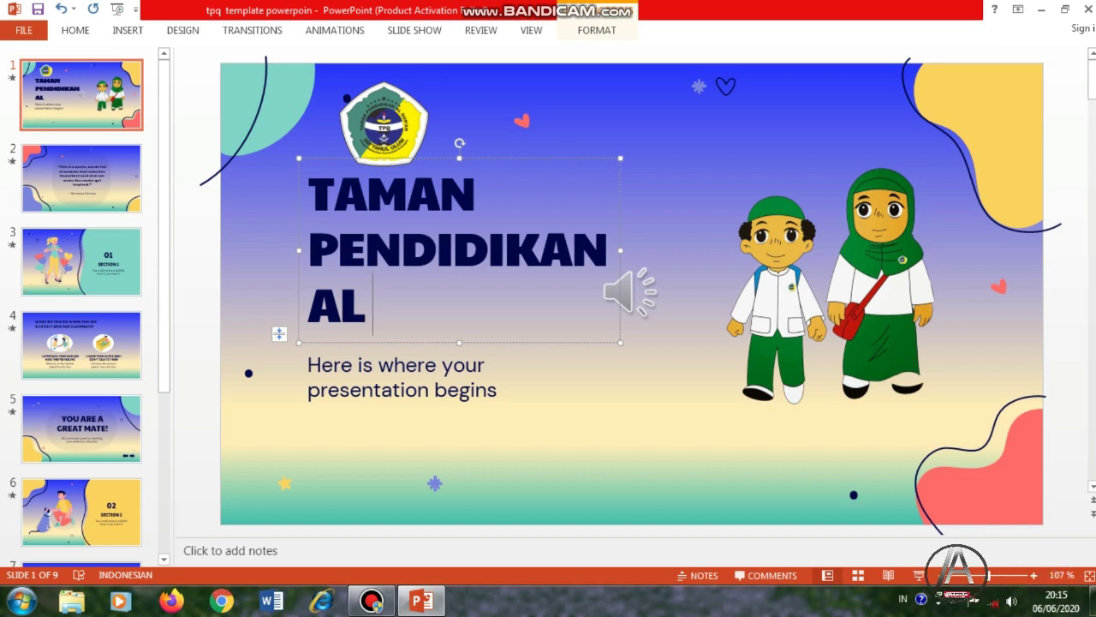
{"action": "type", "text": " QU"}
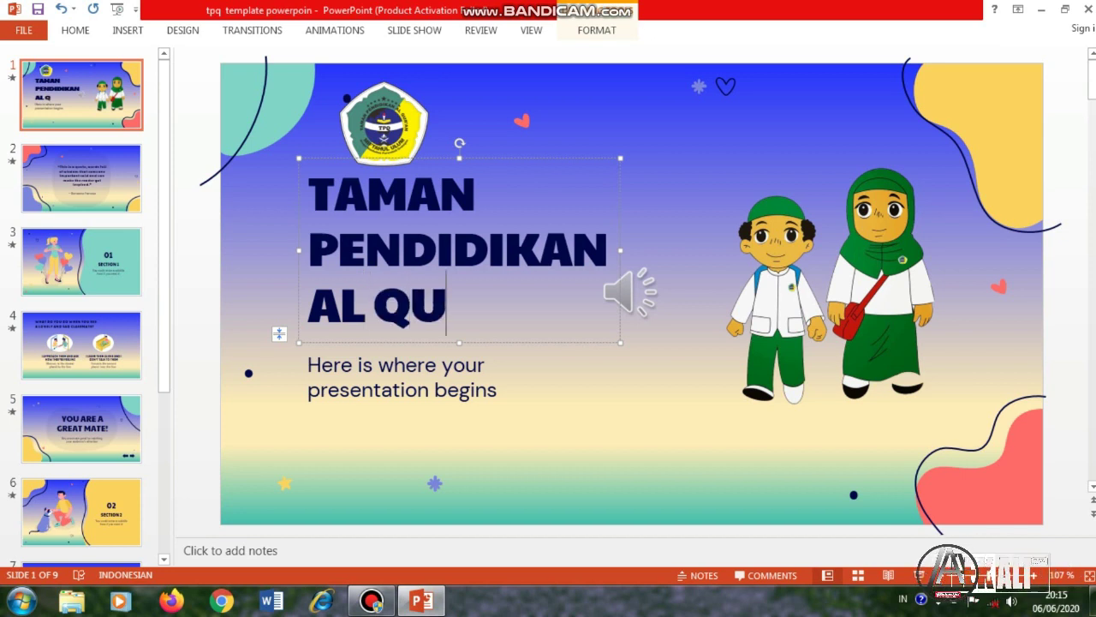
{"action": "type", "text": "R"}
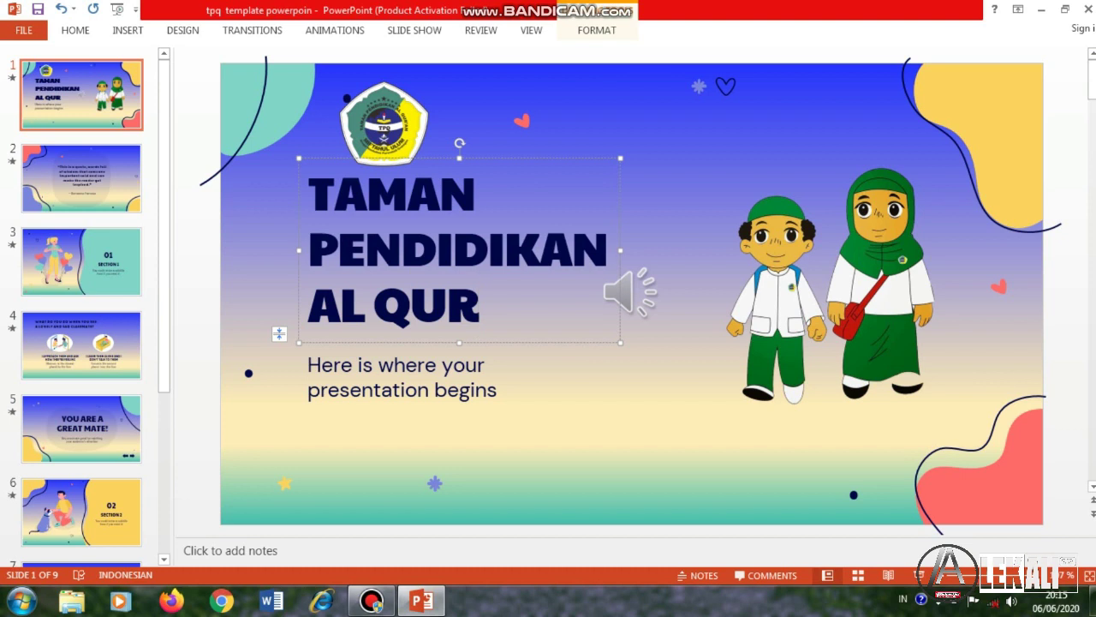
{"action": "type", "text": "’AN"}
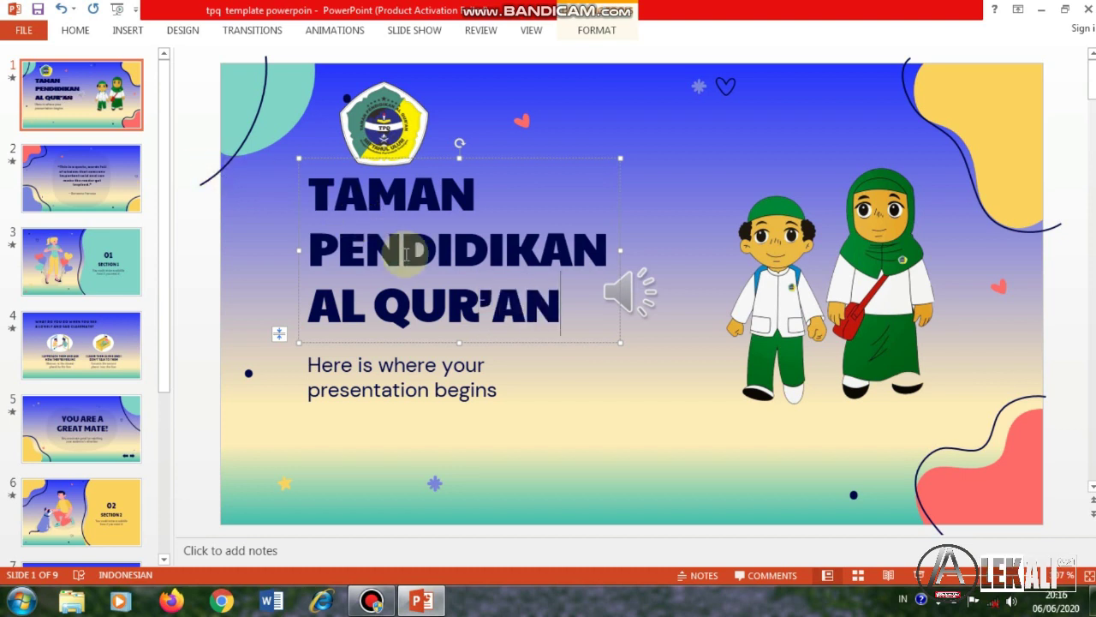
{"action": "key", "text": "Return"}
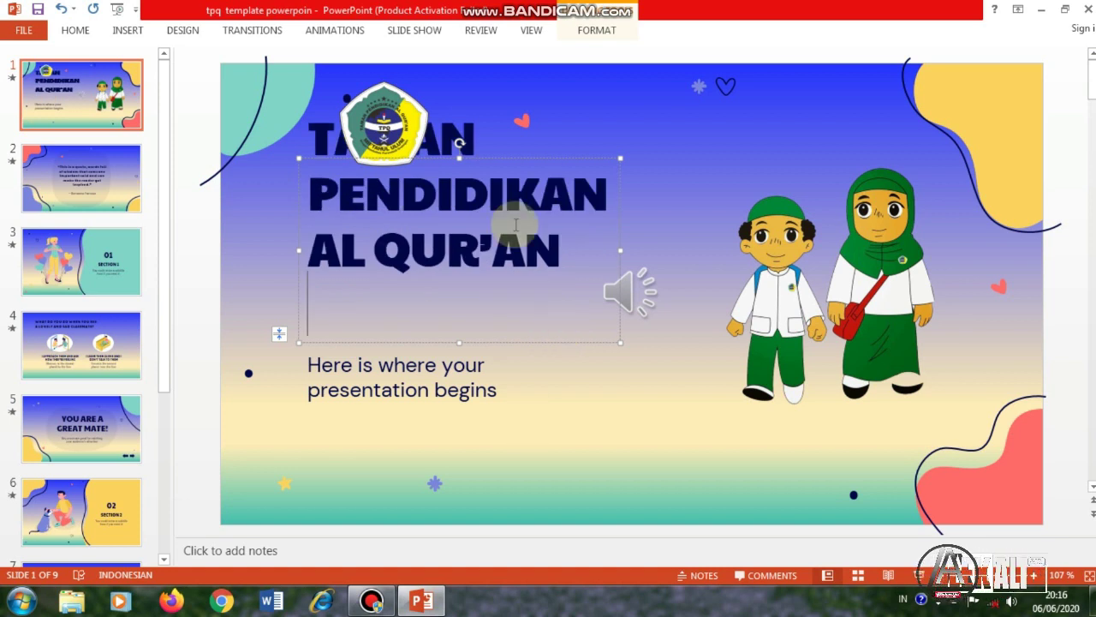
{"action": "left_click", "coordinate": [311, 139]}
{"action": "mouse_move", "coordinate": [311, 139]}
{"action": "left_mouse_down"}
{"action": "mouse_move", "coordinate": [220, 203]}
{"action": "mouse_move", "coordinate": [276, 235]}
{"action": "left_mouse_up"}
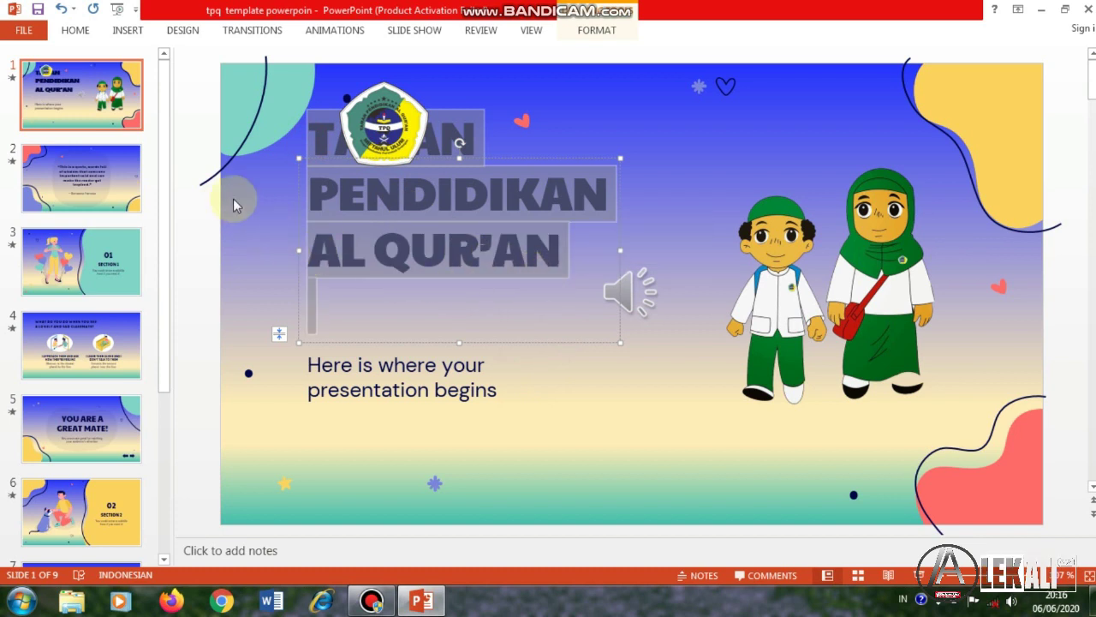
- Set the title's font size to 14
{"action": "left_click", "coordinate": [75, 31]}
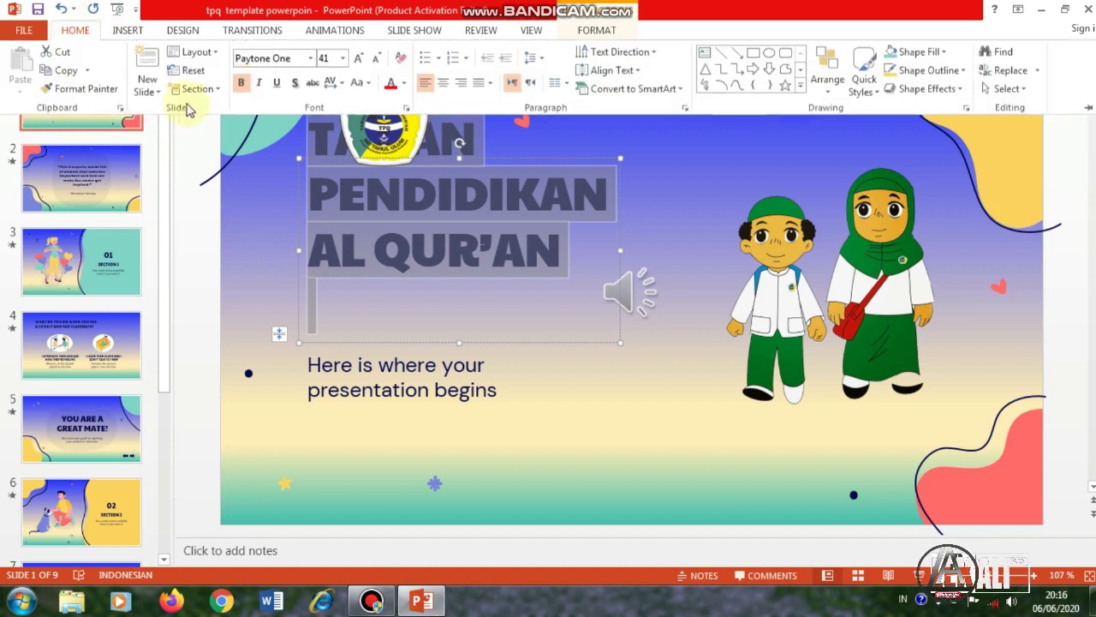
{"action": "left_click", "coordinate": [342, 58]}
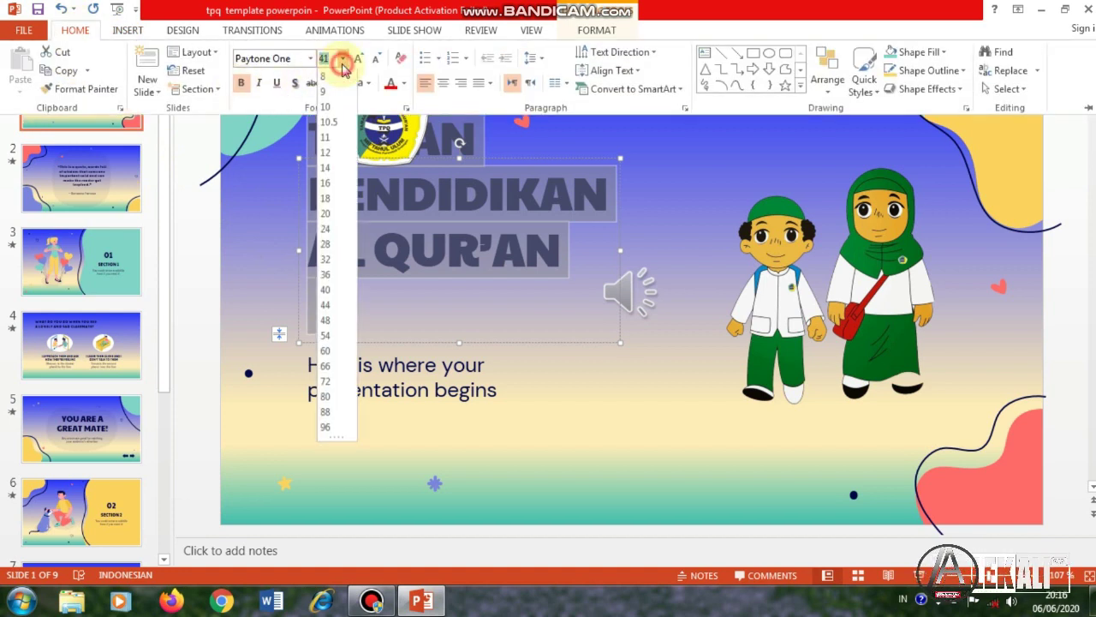
{"action": "left_click", "coordinate": [334, 181]}
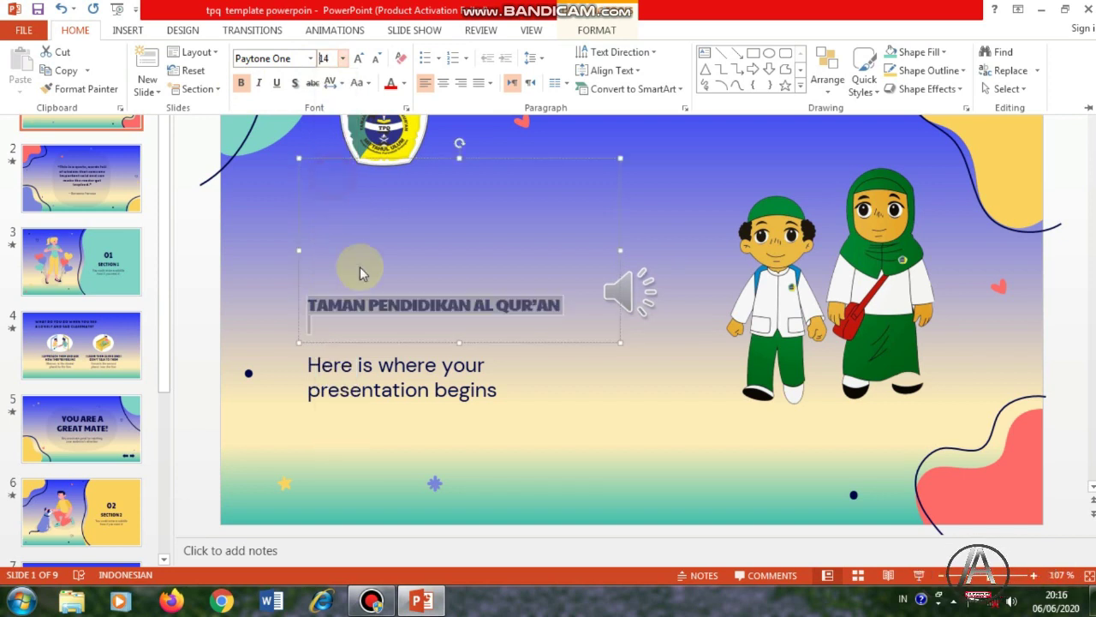
{"action": "left_click", "coordinate": [417, 312]}
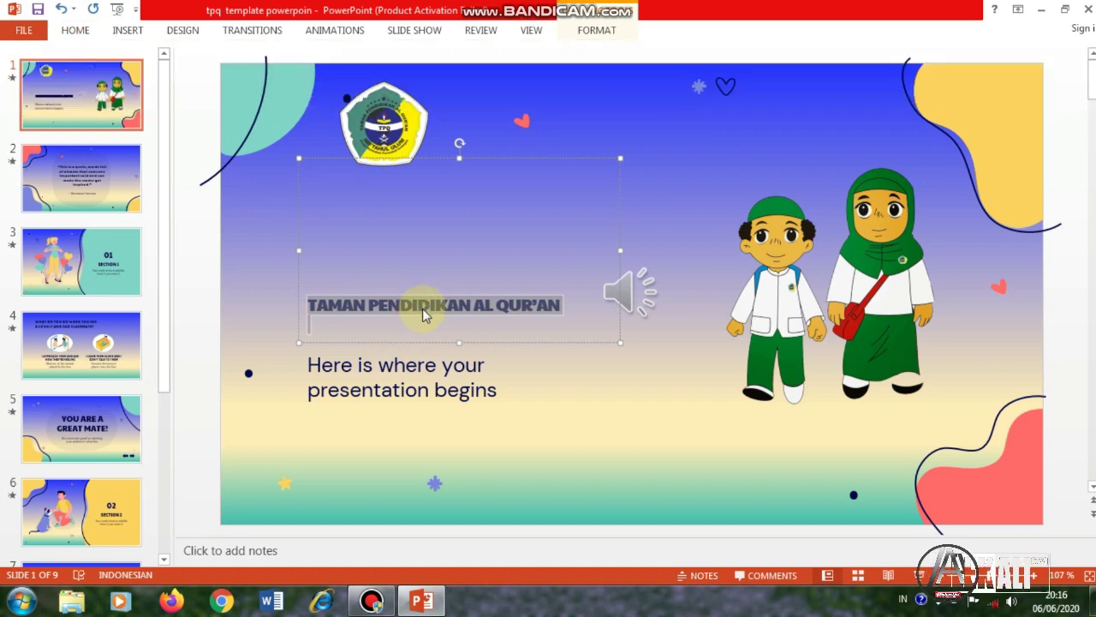
- Move the title box up and left so it sits just beneath the logo
{"action": "left_click_drag", "start_coordinate": [453, 326], "coordinate": [453, 259]}
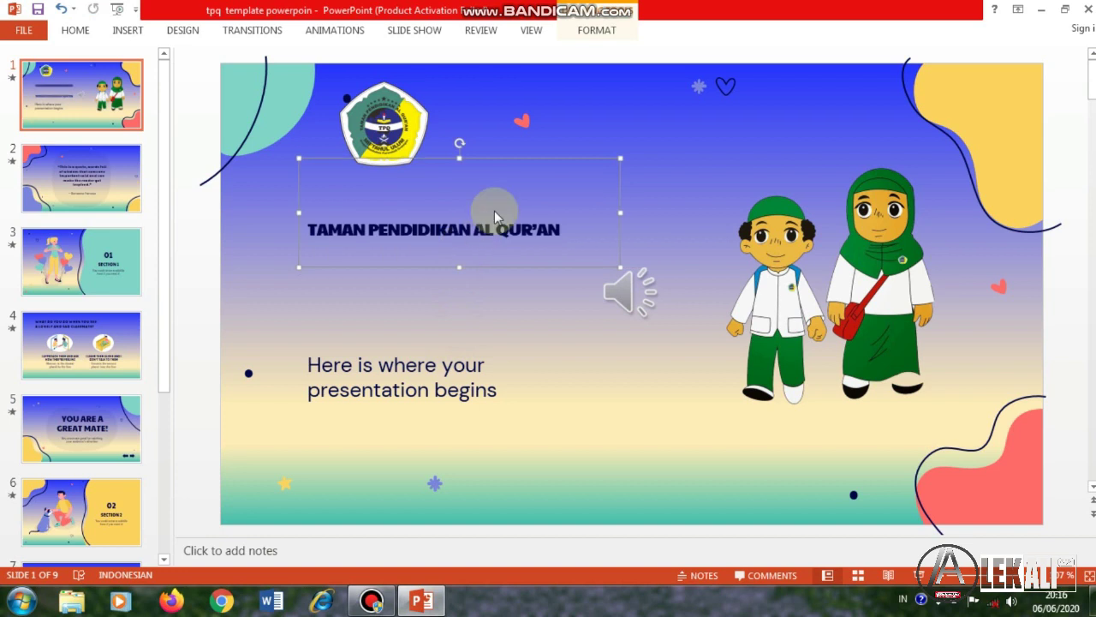
{"action": "key", "text": "Escape"}
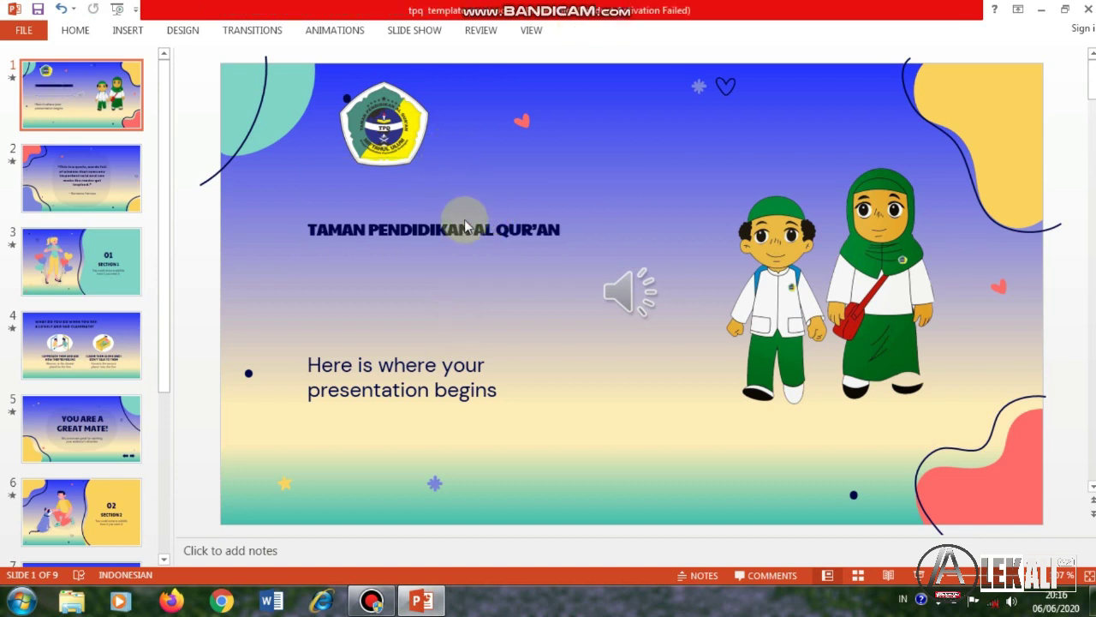
{"action": "left_click", "coordinate": [470, 229]}
{"action": "mouse_move", "coordinate": [465, 156]}
{"action": "left_mouse_down"}
{"action": "mouse_move", "coordinate": [421, 151]}
{"action": "mouse_move", "coordinate": [425, 124]}
{"action": "left_mouse_up"}
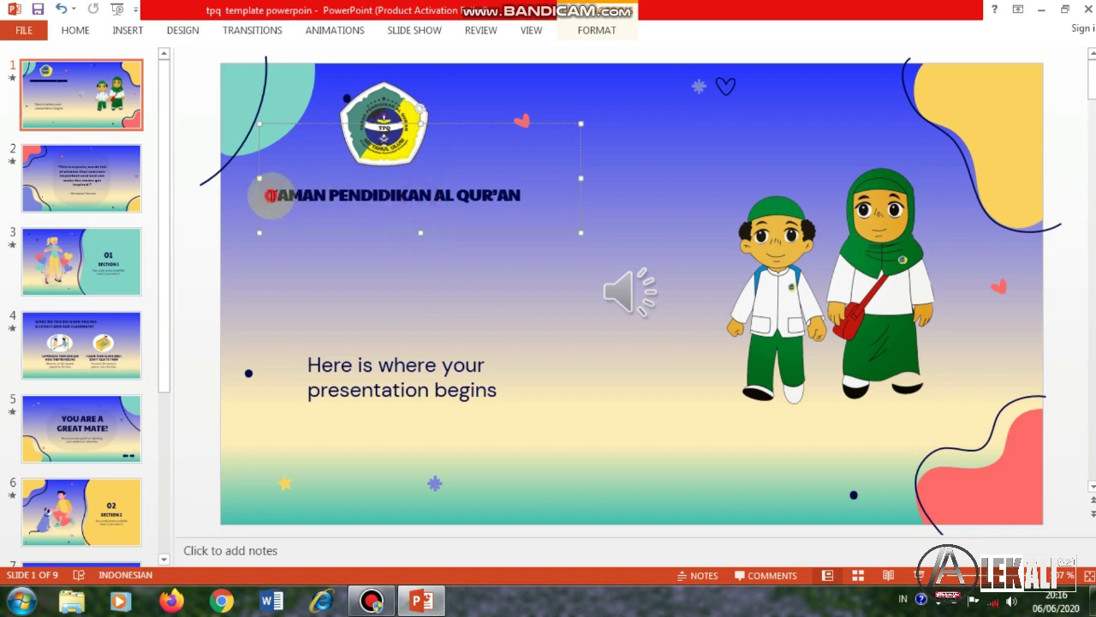
{"action": "left_click_drag", "start_coordinate": [270, 196], "coordinate": [514, 197]}
{"action": "key", "text": "ctrl+c"}
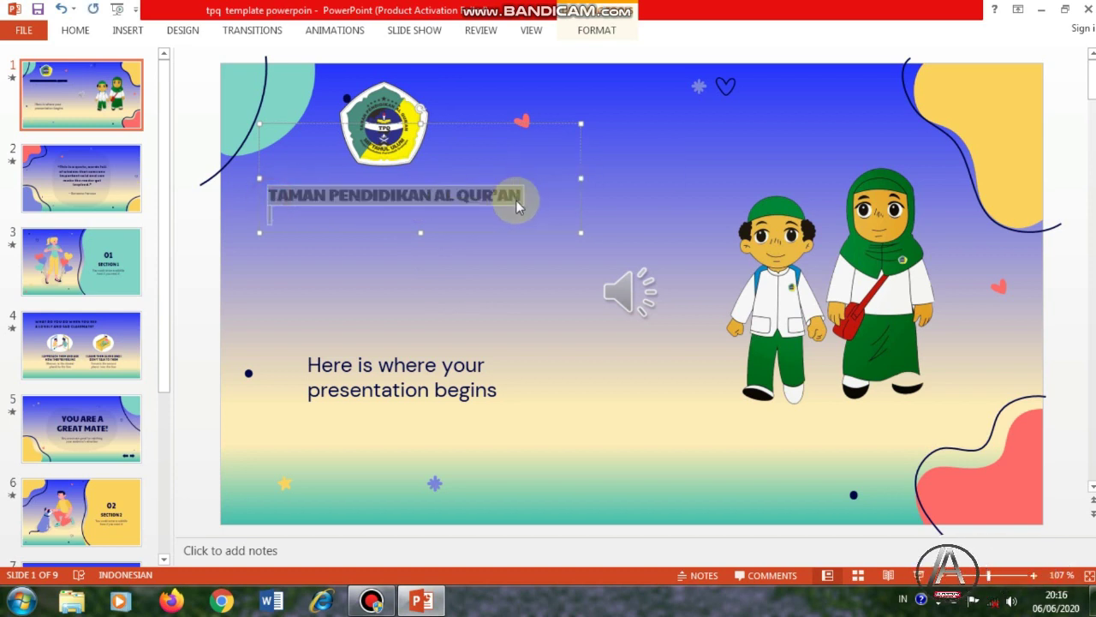
{"action": "left_click", "coordinate": [480, 262]}
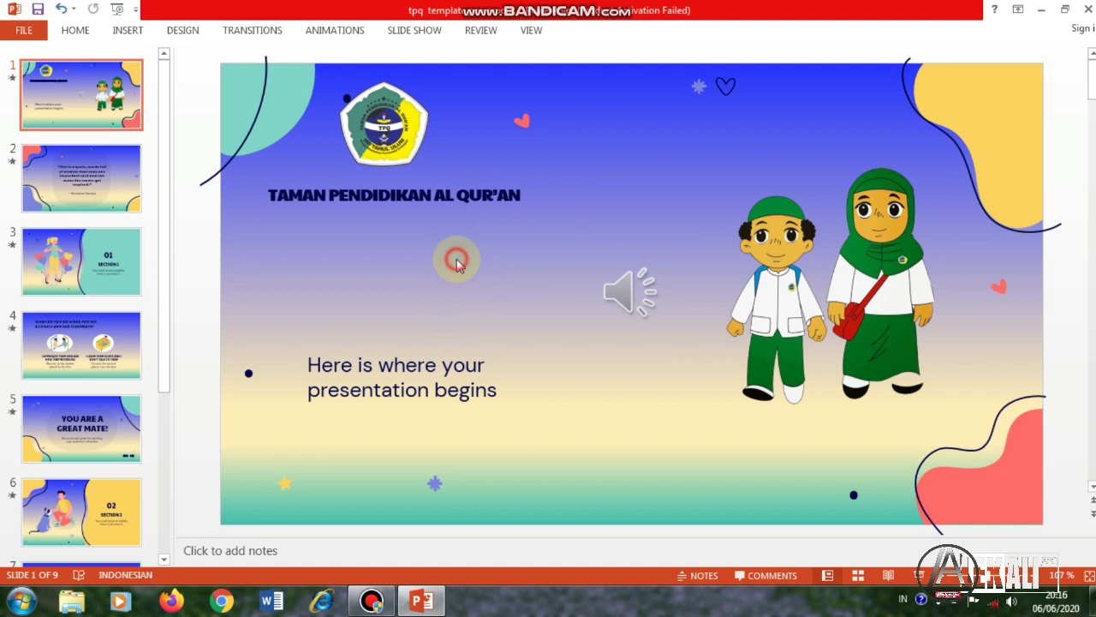
- Paste a copy of the title, move it left beneath the original, and retype it as MIFTAHUL ULUM
{"action": "key", "text": "ctrl+v"}
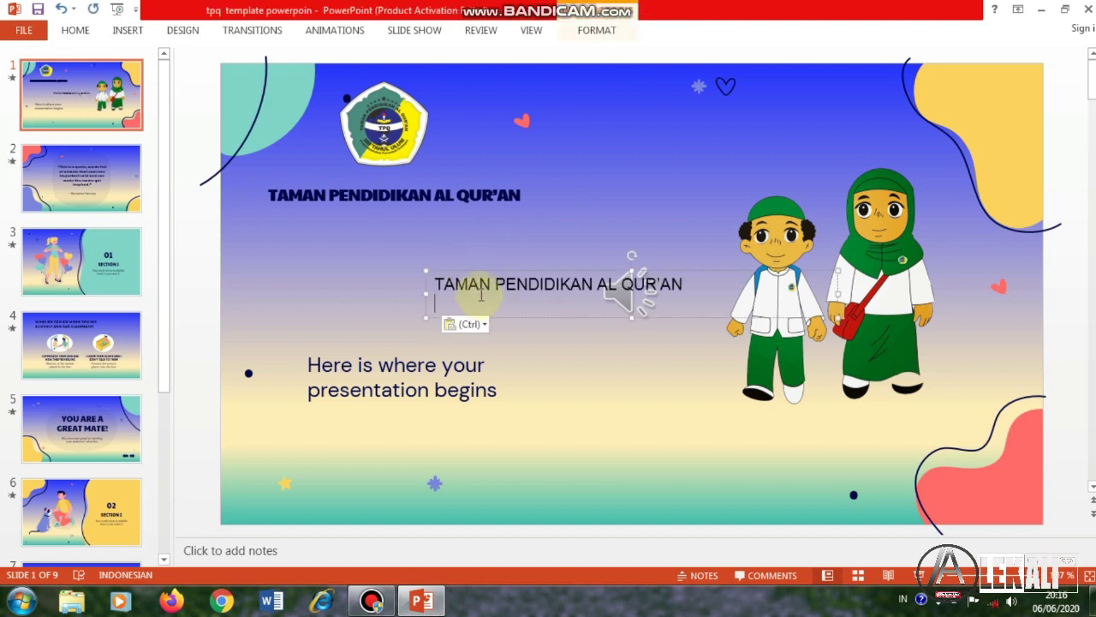
{"action": "left_click_drag", "start_coordinate": [636, 272], "coordinate": [463, 251]}
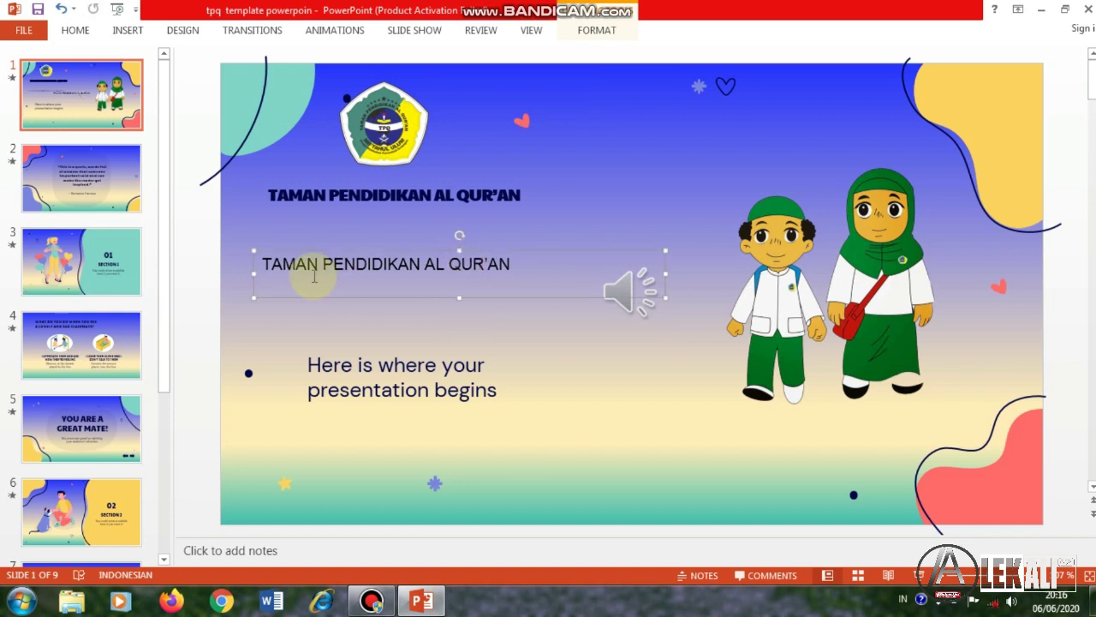
{"action": "left_click_drag", "start_coordinate": [267, 265], "coordinate": [502, 274]}
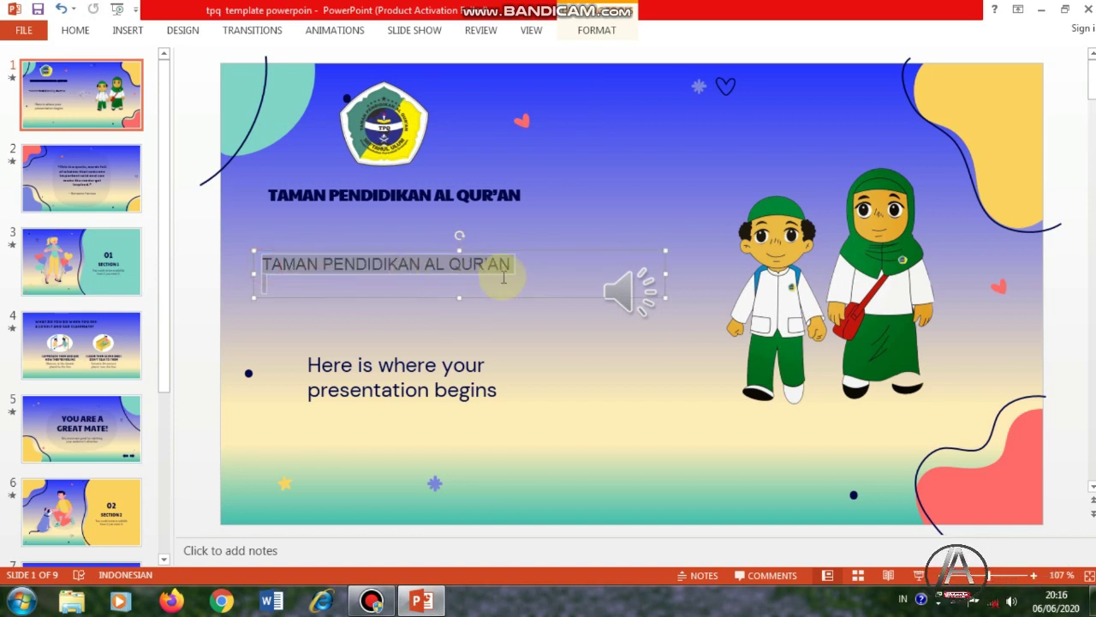
{"action": "type", "text": "MIFTAH"}
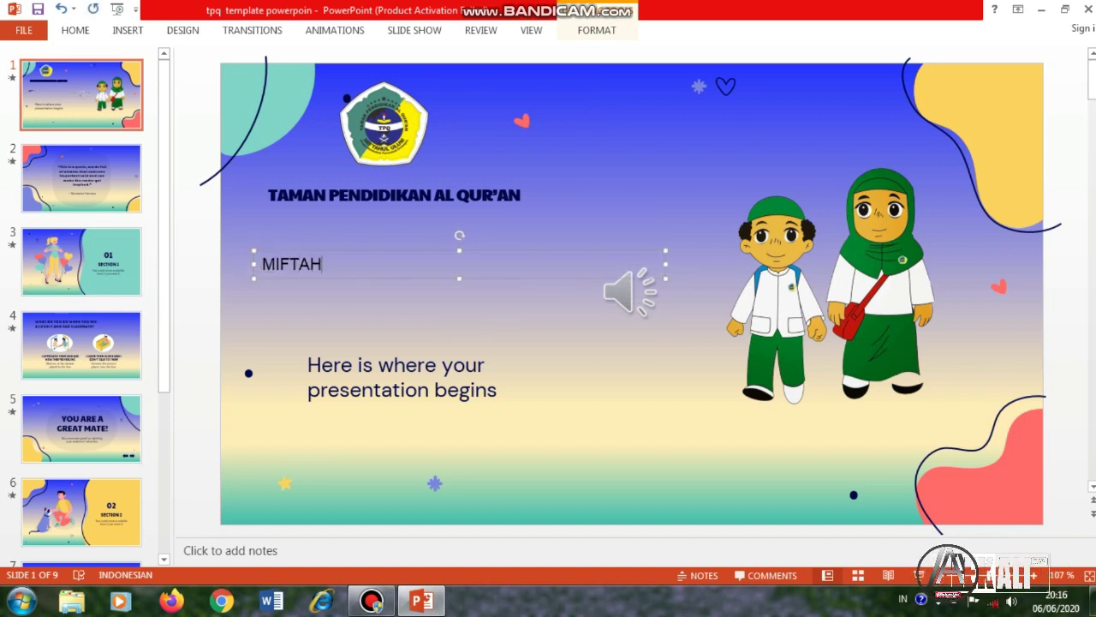
{"action": "type", "text": "UL ULUM"}
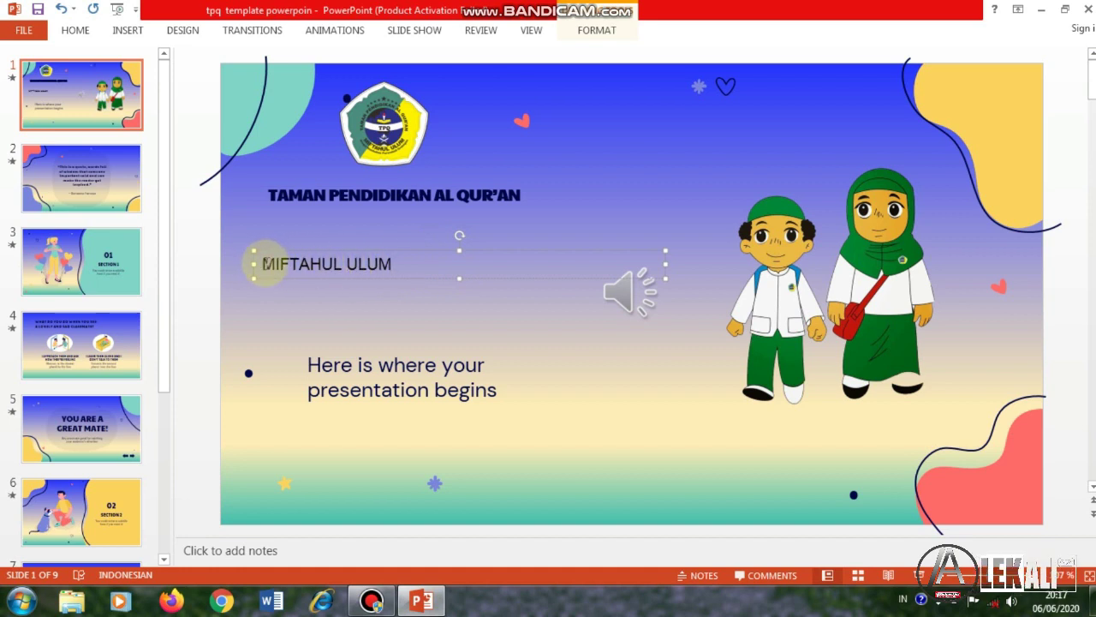
{"action": "left_click_drag", "start_coordinate": [262, 264], "coordinate": [396, 266]}
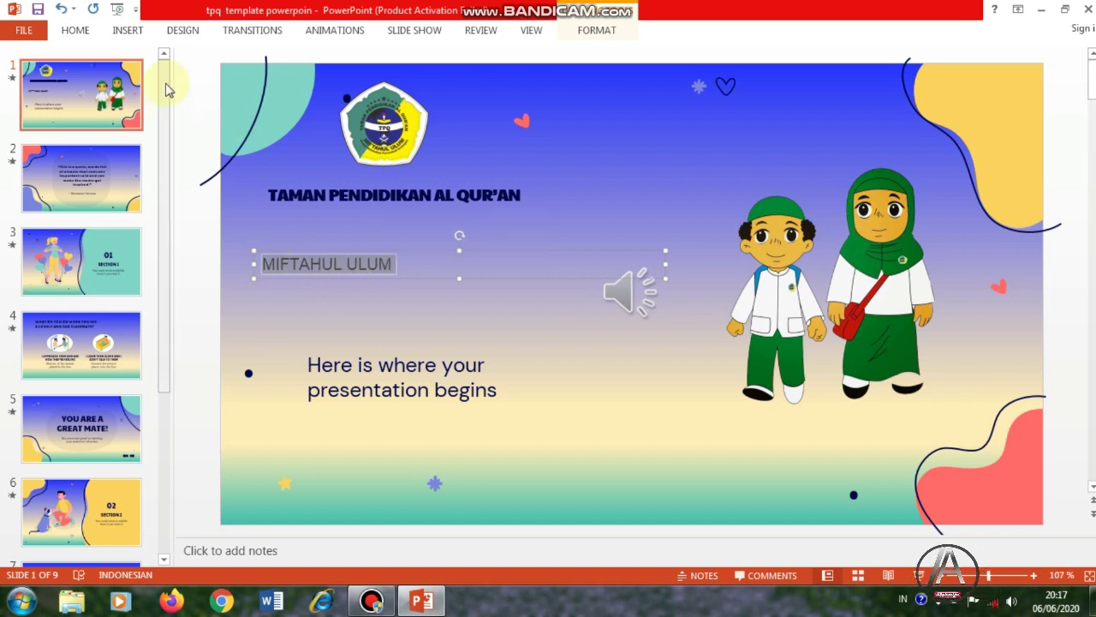
- Set the MIFTAHUL ULUM text to the Paytone One font
{"action": "left_click", "coordinate": [77, 30]}
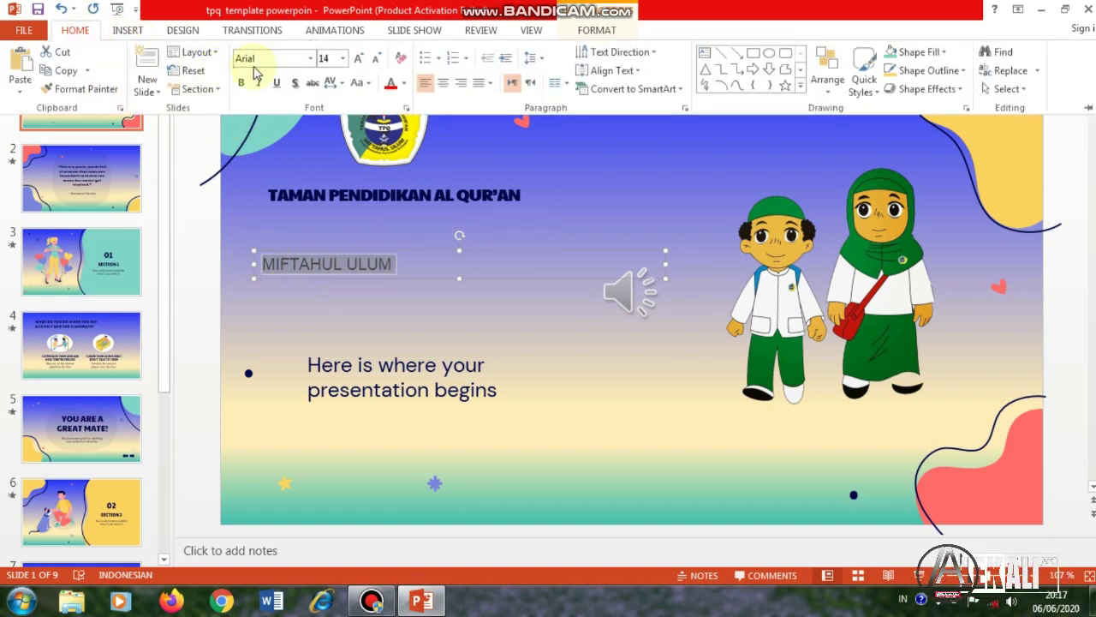
{"action": "left_click", "coordinate": [311, 58]}
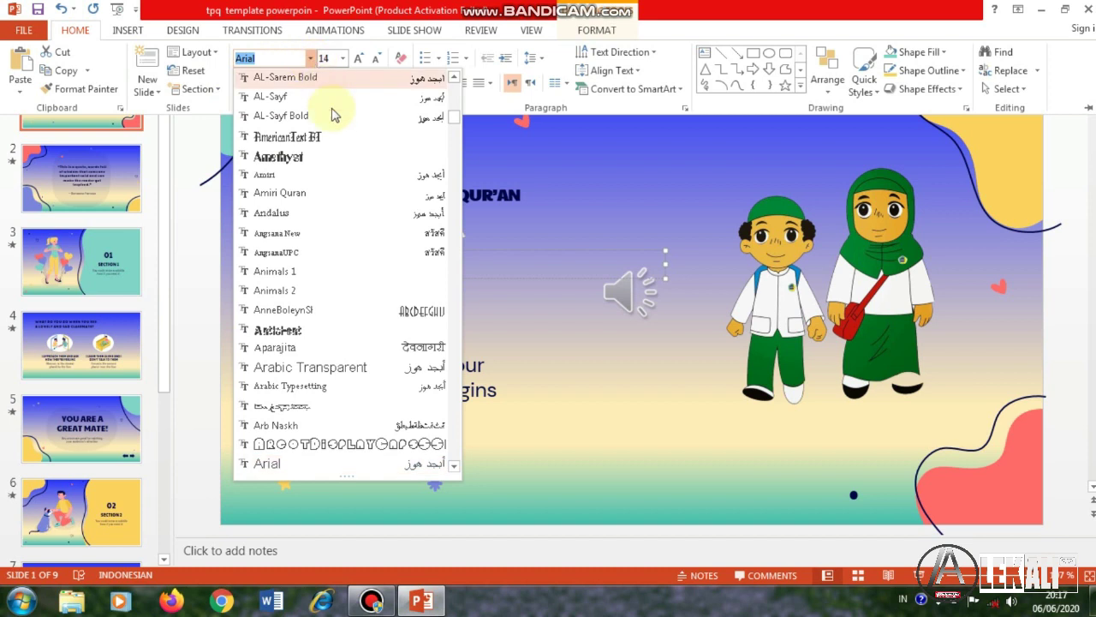
{"action": "left_click", "coordinate": [497, 195]}
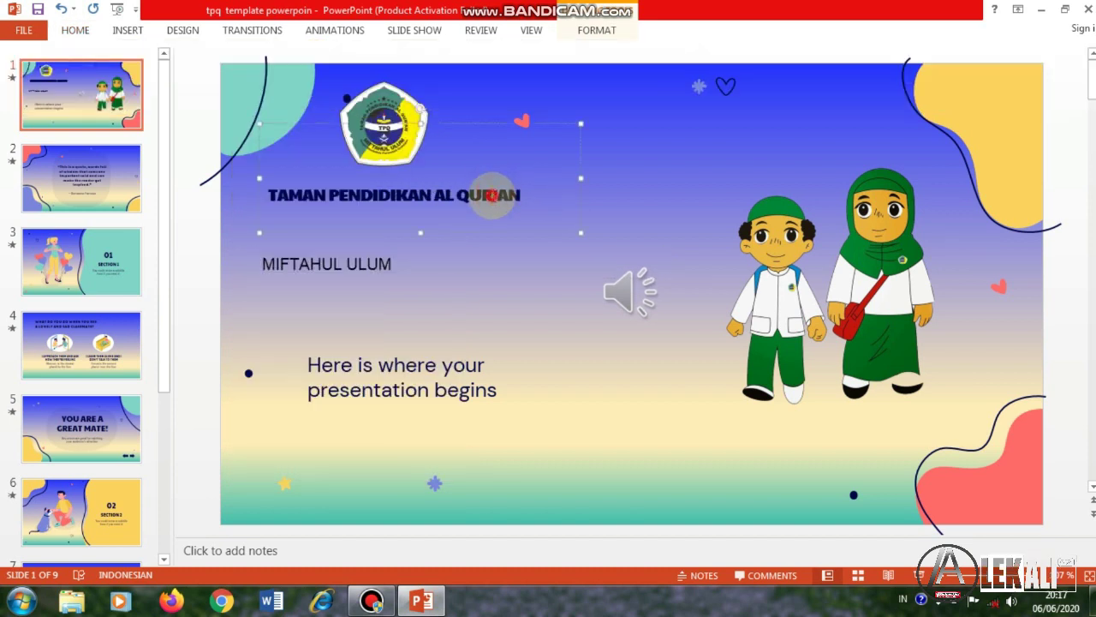
{"action": "left_click", "coordinate": [82, 31]}
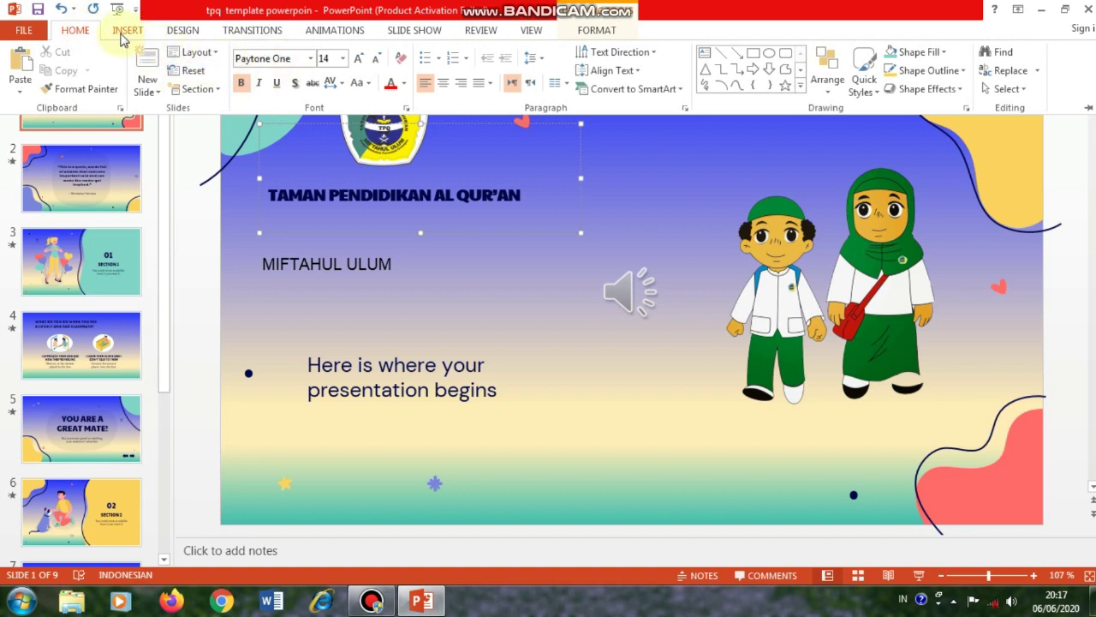
{"action": "double_click", "coordinate": [90, 38]}
{"action": "left_click", "coordinate": [266, 261]}
{"action": "left_click_drag", "start_coordinate": [266, 261], "coordinate": [398, 264]}
{"action": "left_click", "coordinate": [83, 30]}
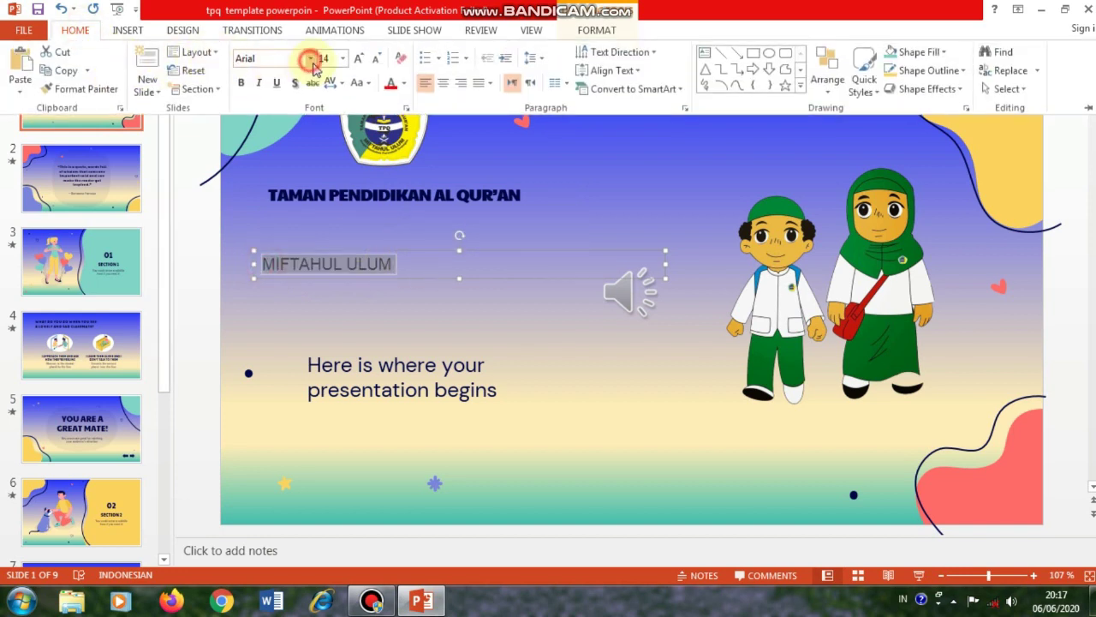
{"action": "left_click", "coordinate": [310, 60]}
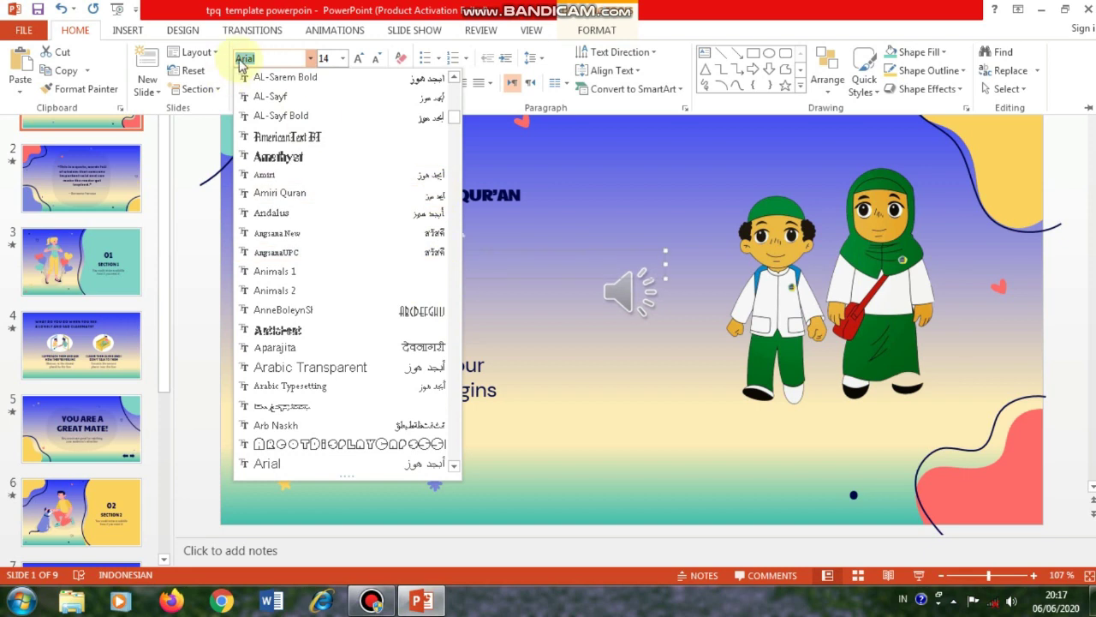
{"action": "type", "text": "PoY"}
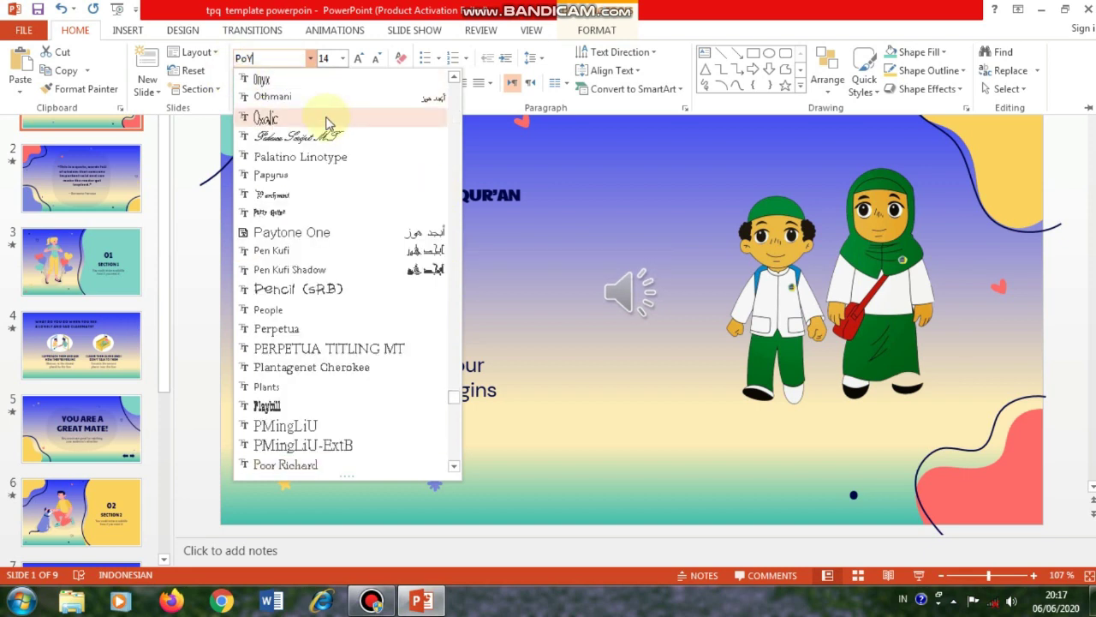
{"action": "left_click", "coordinate": [362, 233]}
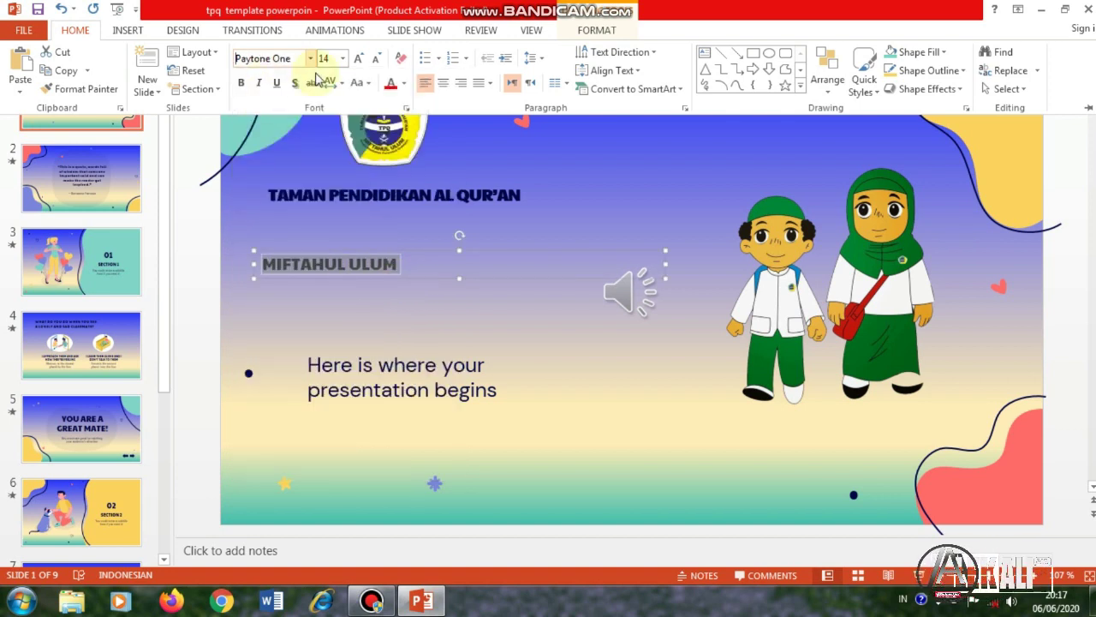
- Make MIFTAHUL ULUM dark blue at 36 pt
{"action": "left_click", "coordinate": [403, 83]}
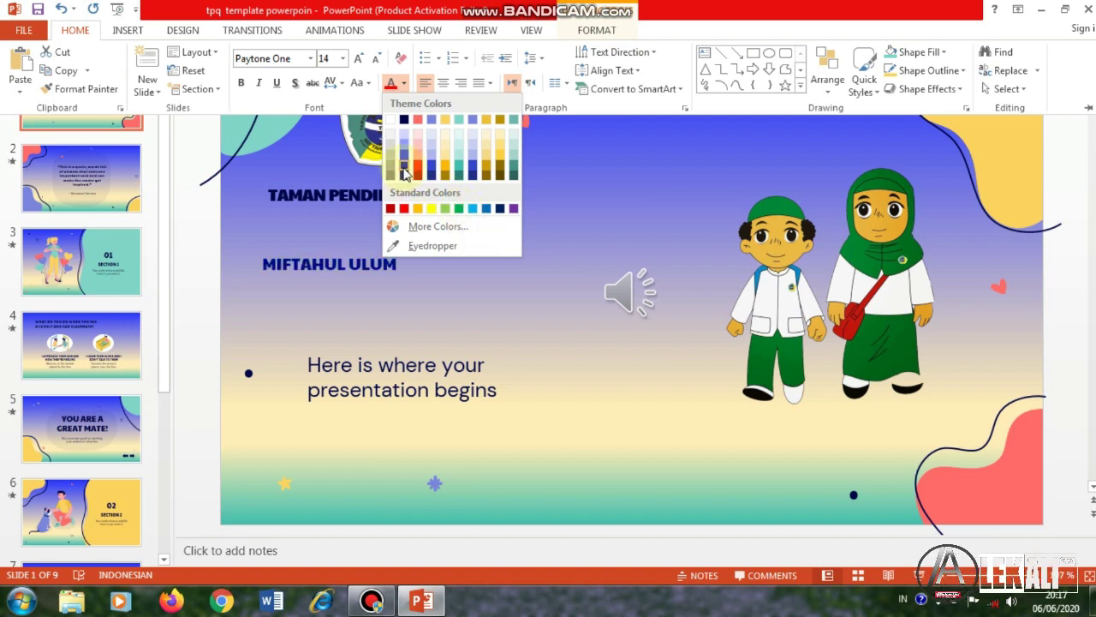
{"action": "left_click", "coordinate": [404, 172]}
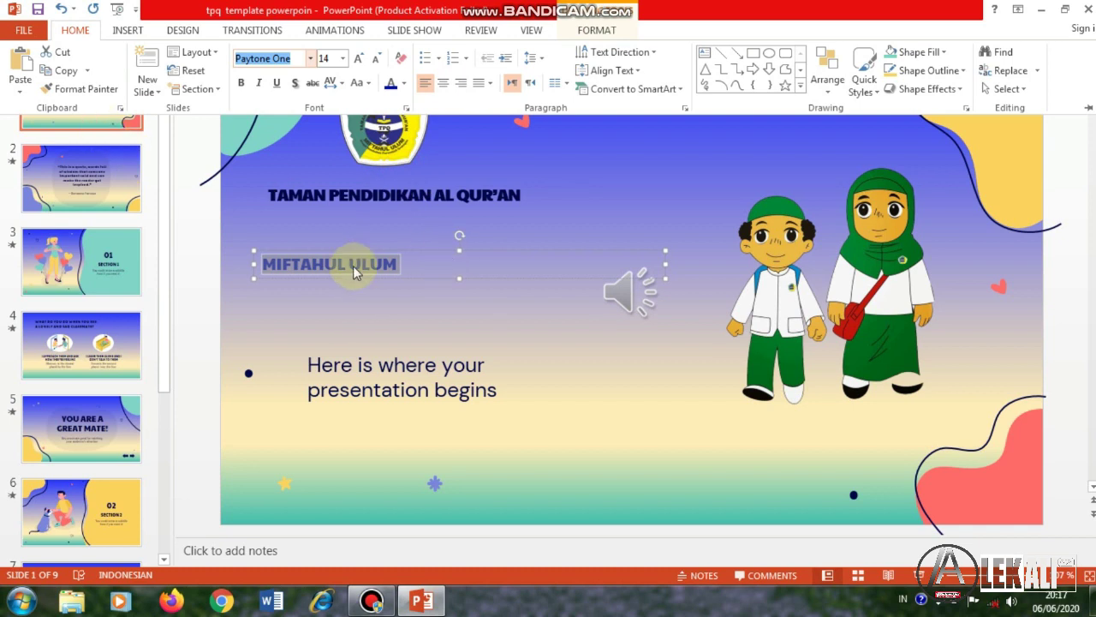
{"action": "left_click", "coordinate": [344, 58]}
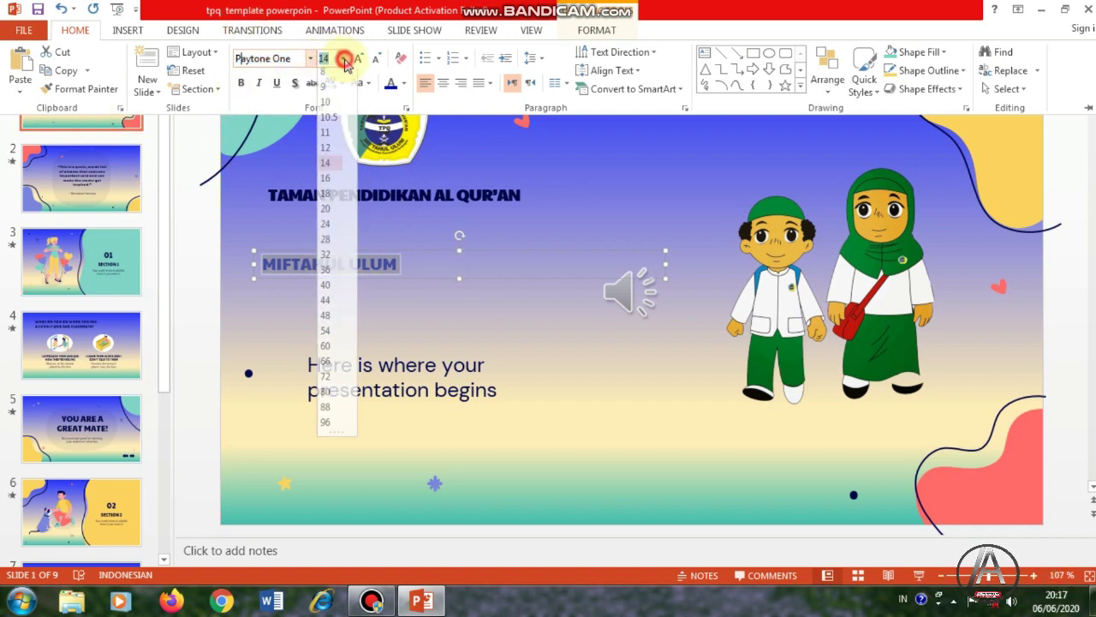
{"action": "left_click", "coordinate": [338, 279]}
- Move the MIFTAHUL ULUM box up directly under TAMAN PENDIDIKAN AL QUR'AN
{"action": "left_click", "coordinate": [459, 254]}
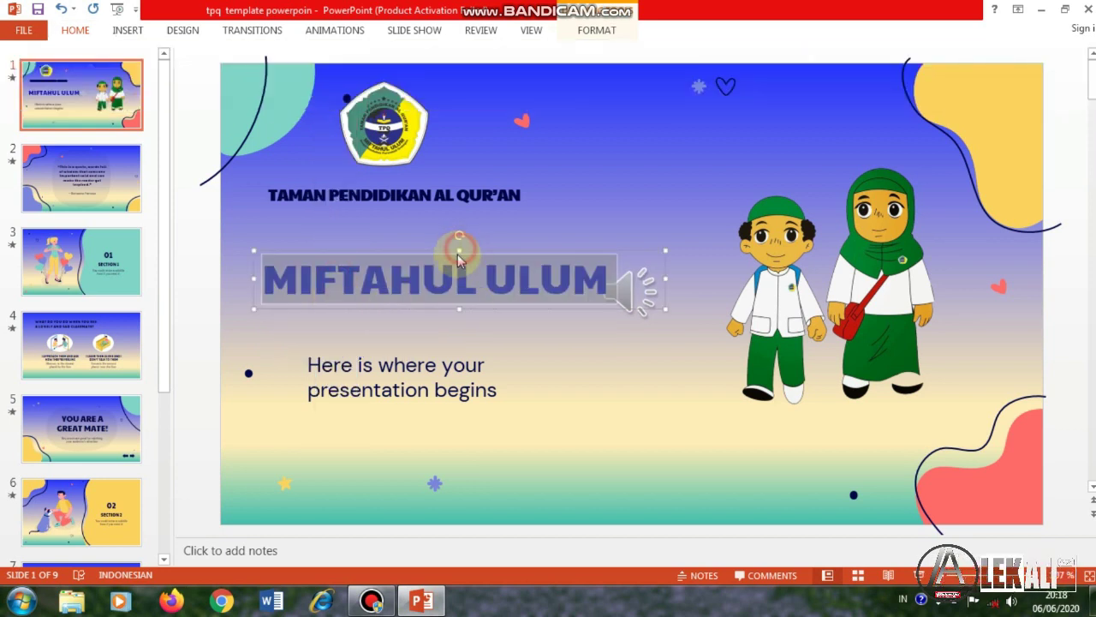
{"action": "left_click", "coordinate": [456, 255]}
{"action": "left_click_drag", "start_coordinate": [455, 249], "coordinate": [434, 200]}
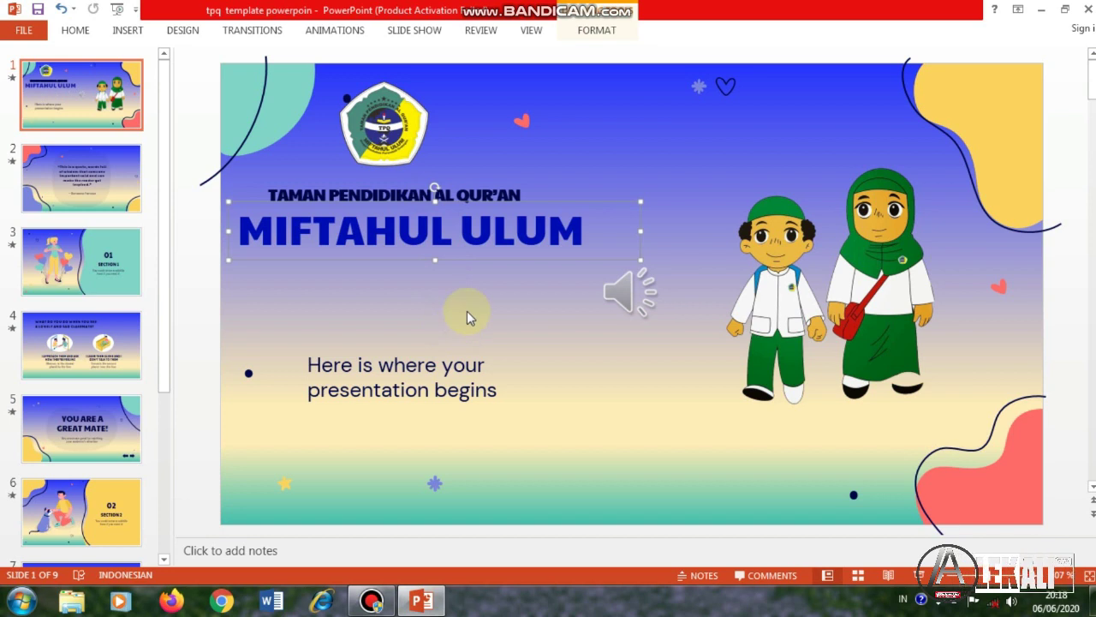
{"action": "left_click", "coordinate": [393, 390]}
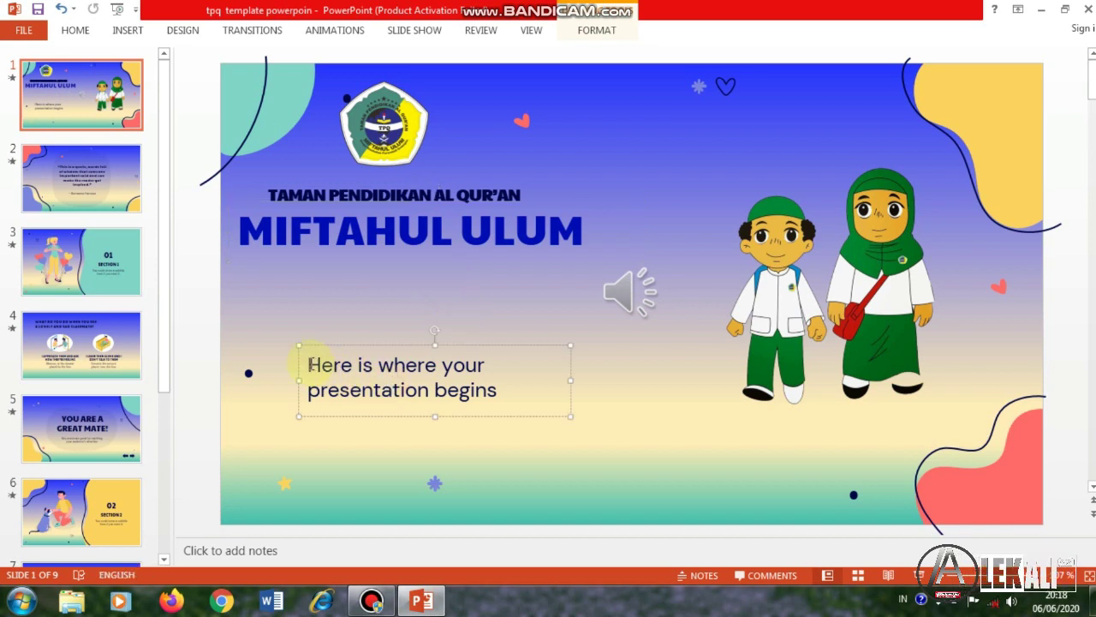
- Replace the placeholder subtitle with the school's location, giving the village and district names
{"action": "left_click_drag", "start_coordinate": [309, 365], "coordinate": [513, 404]}
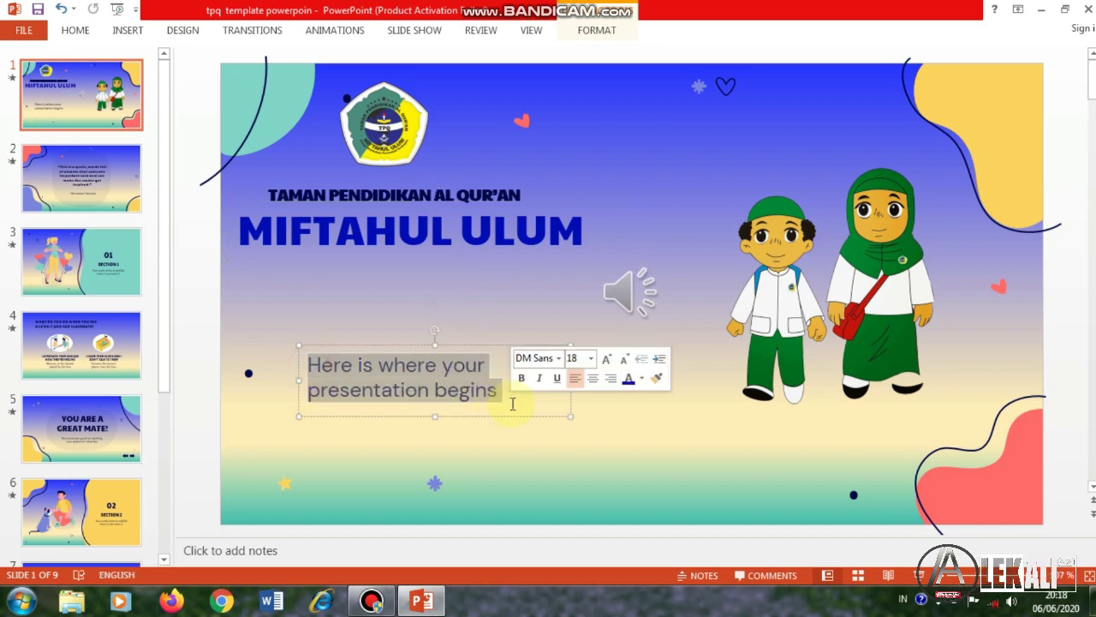
{"action": "type", "text": "GROGOL NAMBU"}
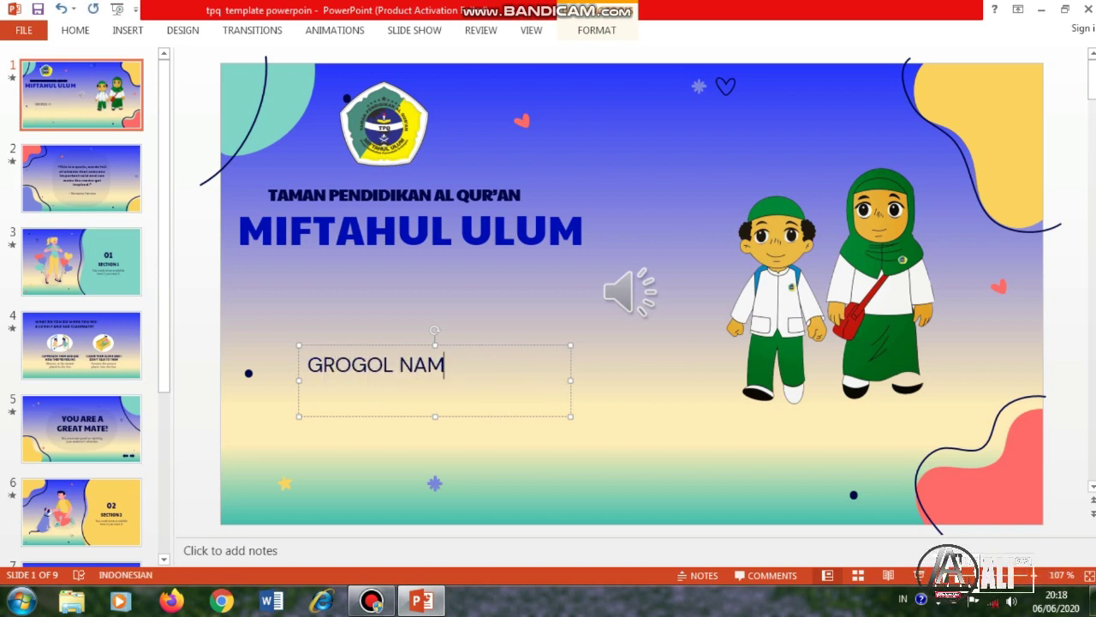
{"action": "type", "text": "HAN PURWODEADI G"}
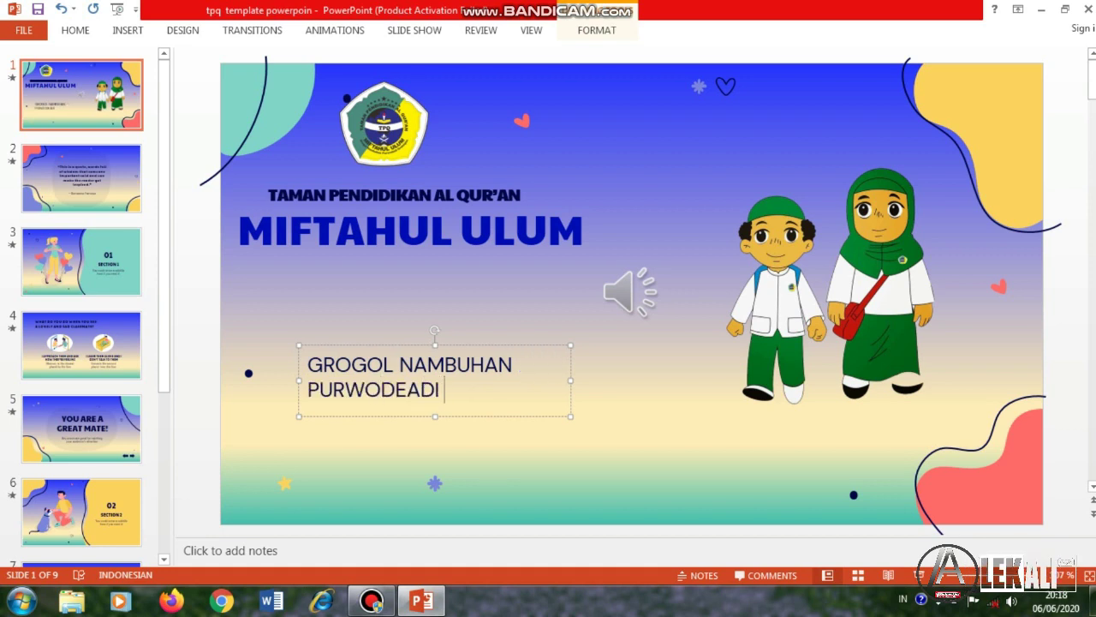
{"action": "type", "text": "ROBOGAN"}
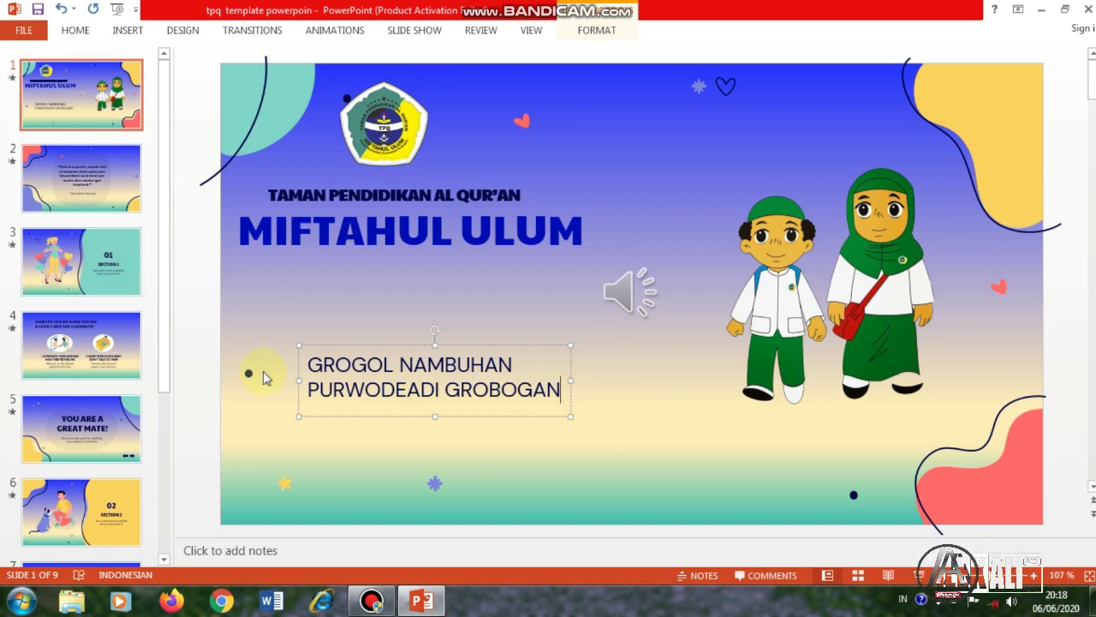
{"action": "mouse_move", "coordinate": [305, 365]}
{"action": "left_mouse_down"}
{"action": "mouse_move", "coordinate": [439, 403]}
{"action": "mouse_move", "coordinate": [565, 399]}
{"action": "left_mouse_up"}
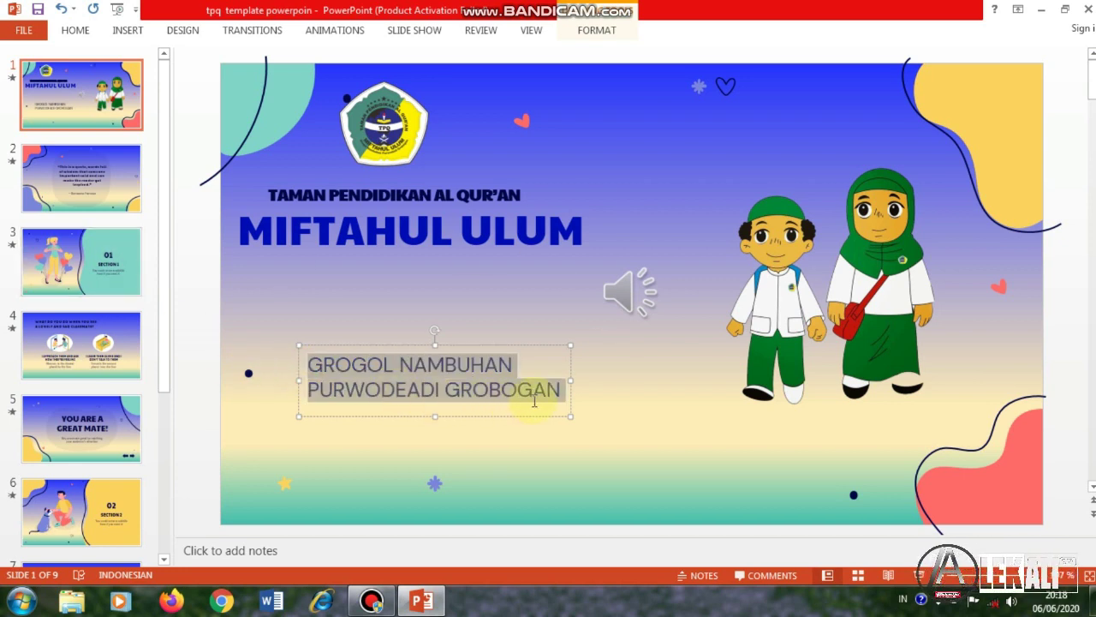
- Capitalize each word of the subtitle and set it to 11 pt
{"action": "left_click", "coordinate": [75, 32]}
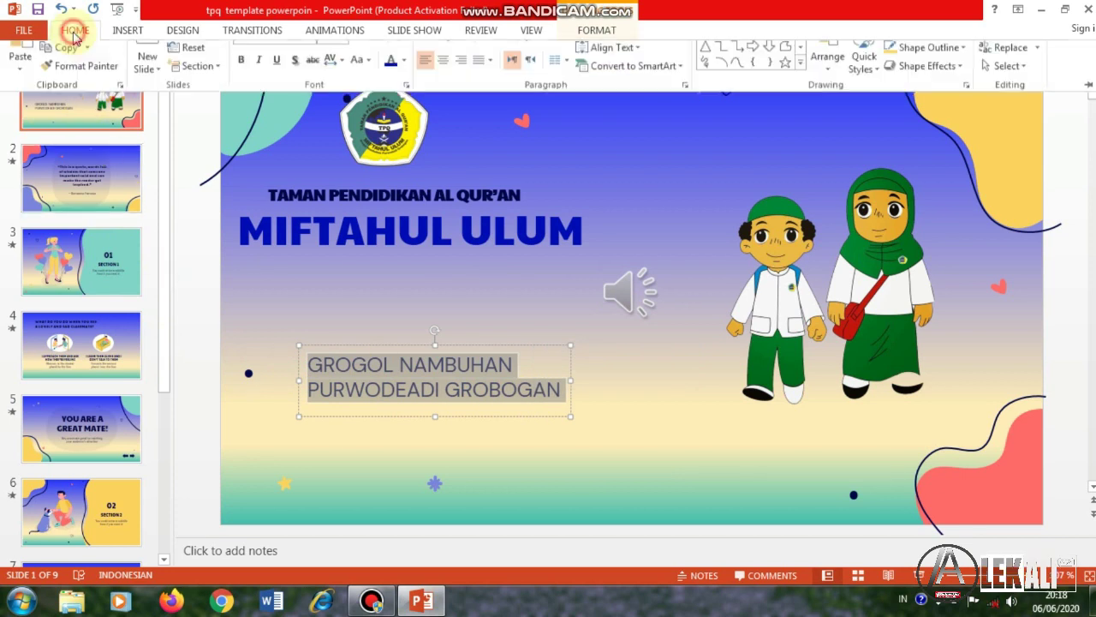
{"action": "left_click", "coordinate": [343, 58]}
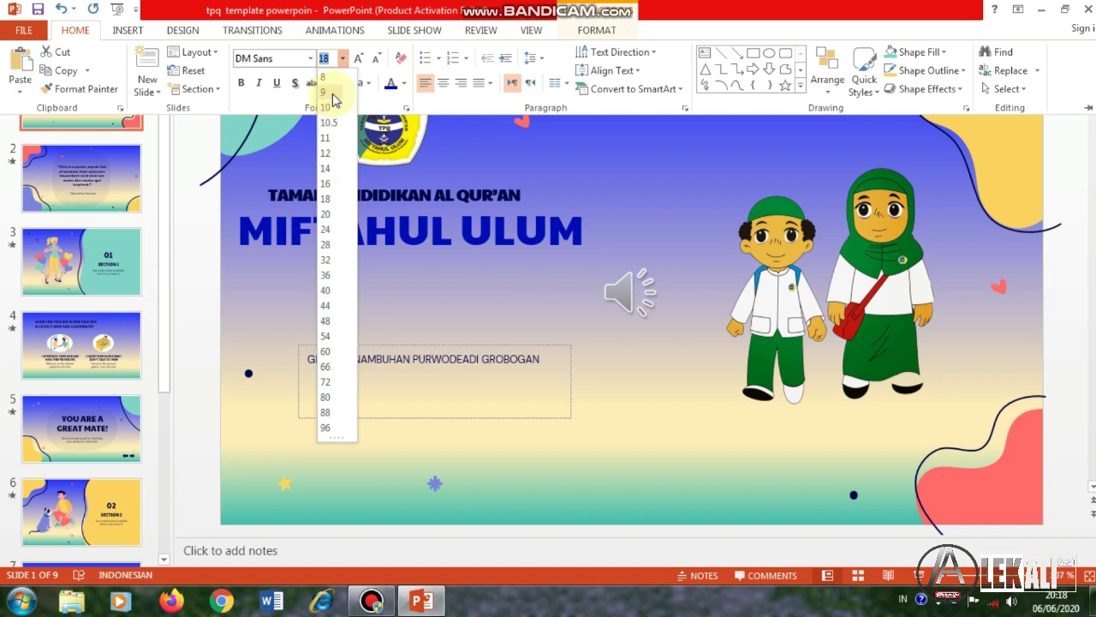
{"action": "left_click", "coordinate": [330, 151]}
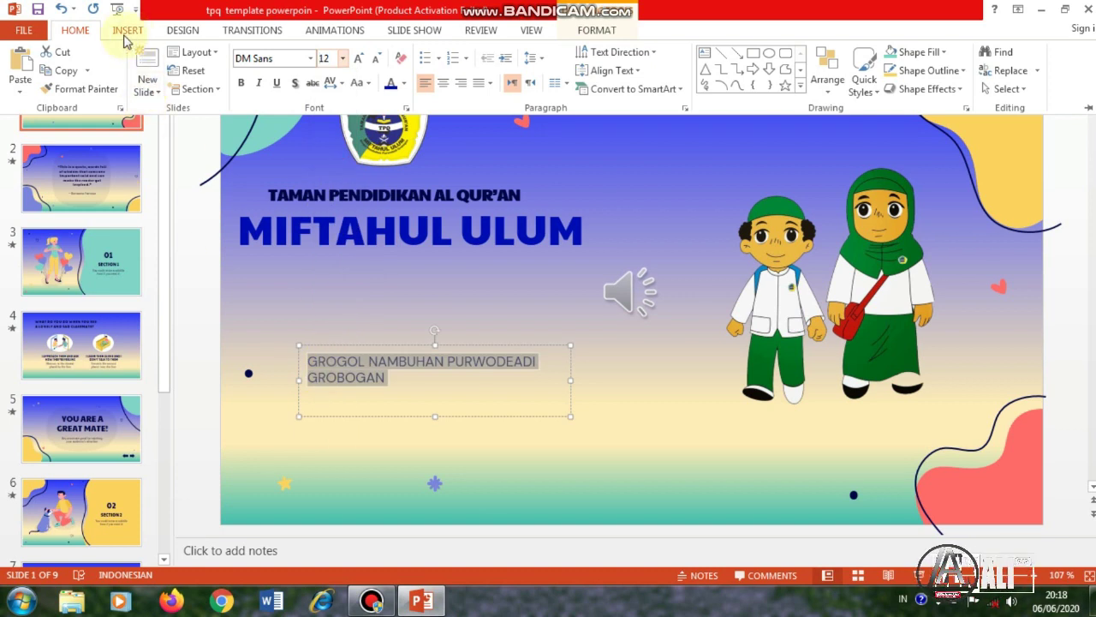
{"action": "left_click", "coordinate": [367, 83]}
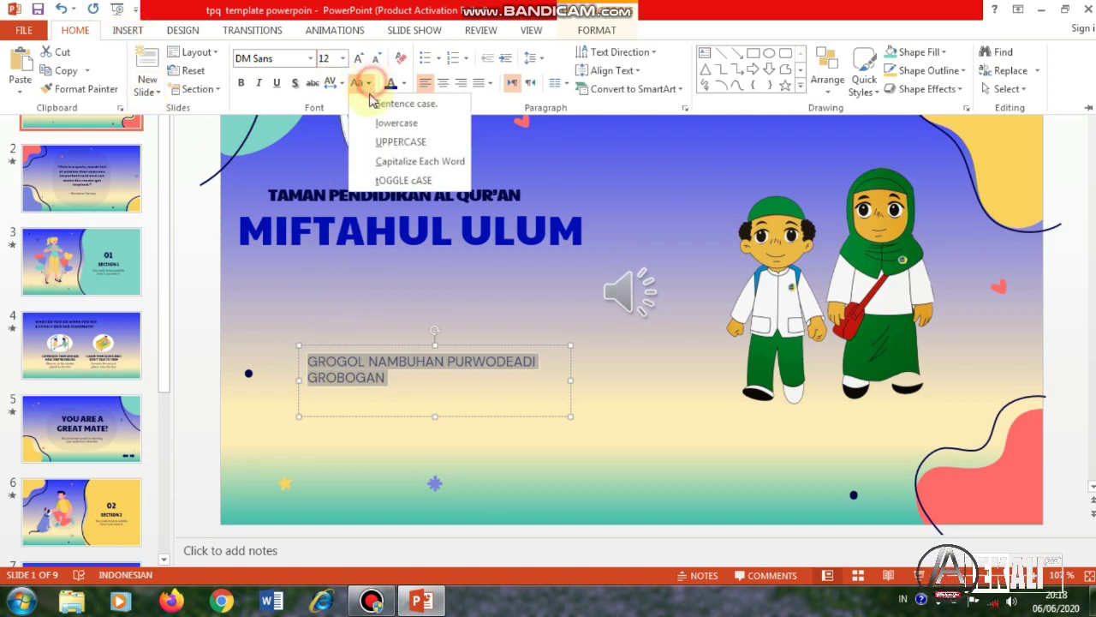
{"action": "left_click", "coordinate": [389, 163]}
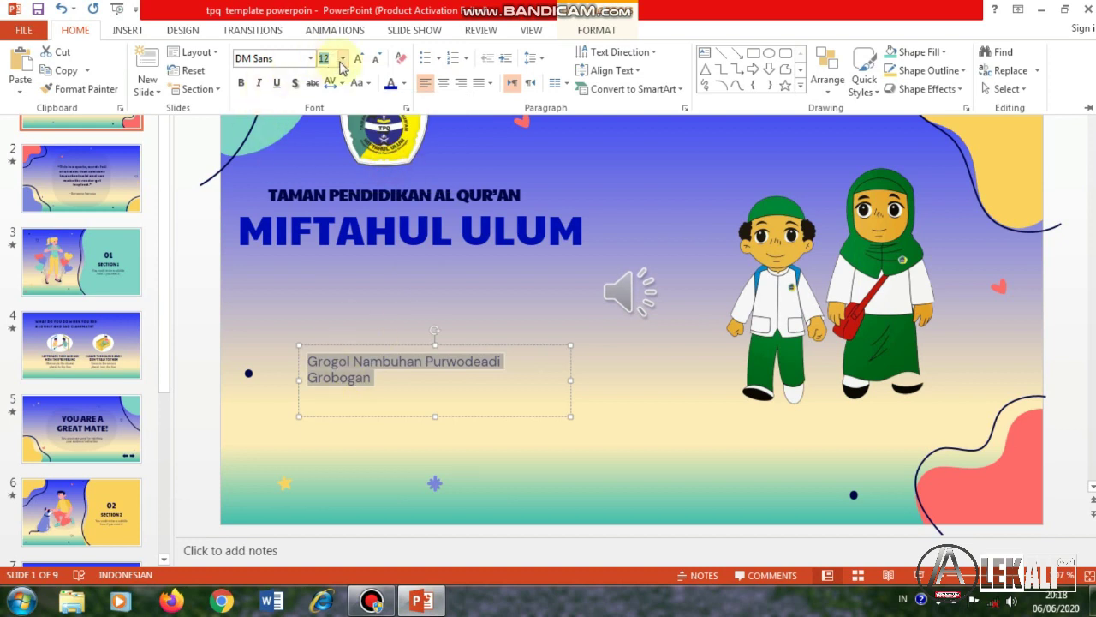
{"action": "left_click", "coordinate": [342, 67]}
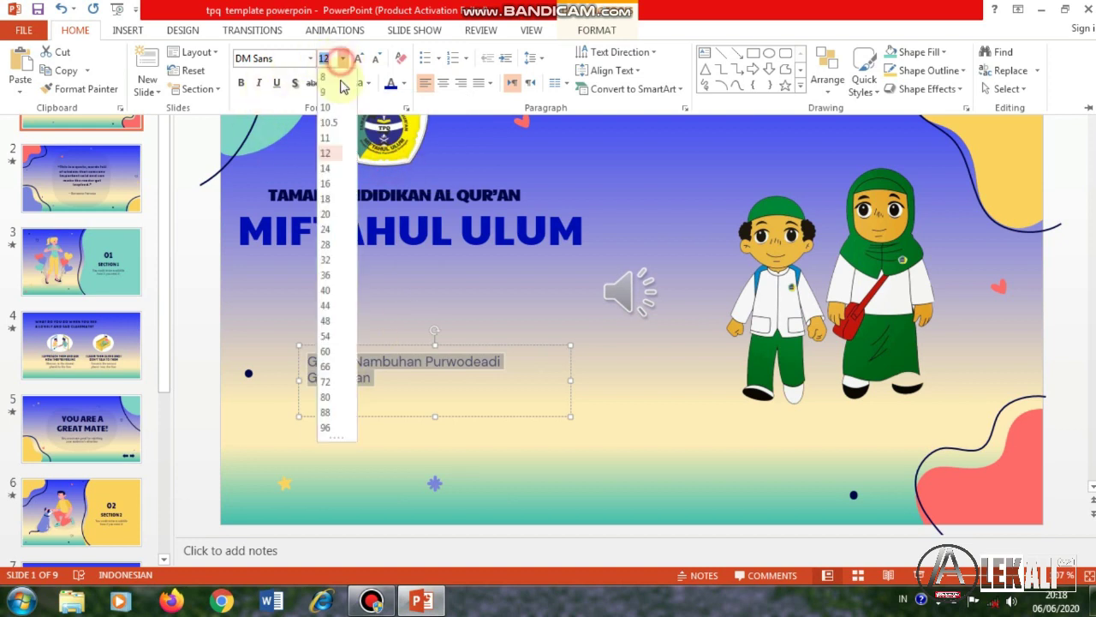
{"action": "left_click", "coordinate": [336, 139]}
- Fix the misspelled town name in the subtitle by deleting its extra 'e'
{"action": "key", "text": "ctrl+F1"}
{"action": "left_click", "coordinate": [431, 386]}
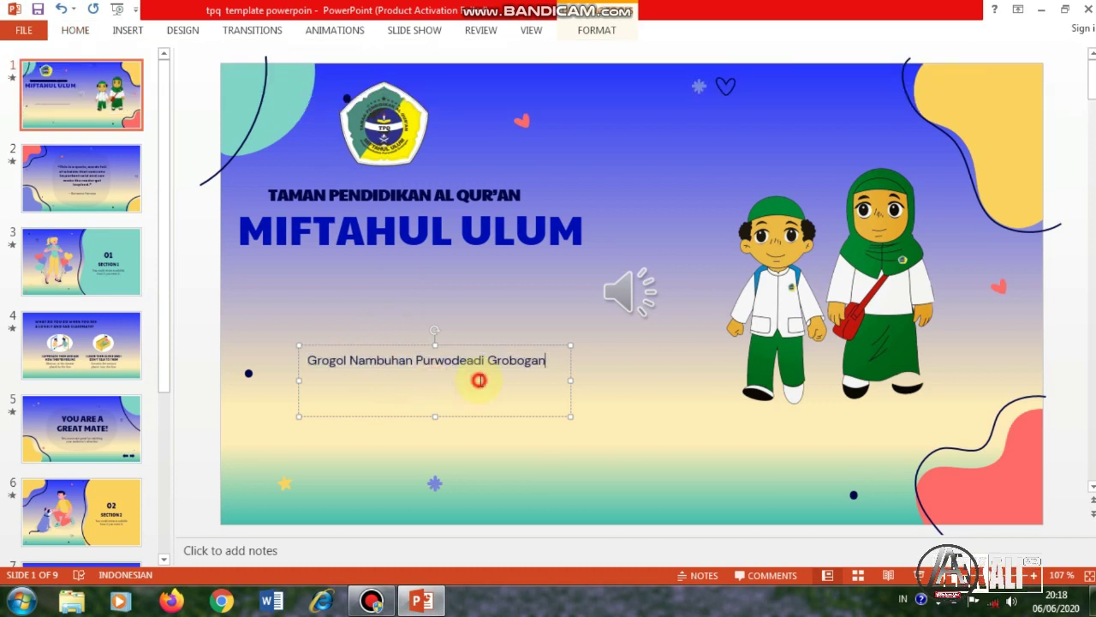
{"action": "left_click", "coordinate": [461, 363]}
{"action": "key", "text": "BackSpace"}
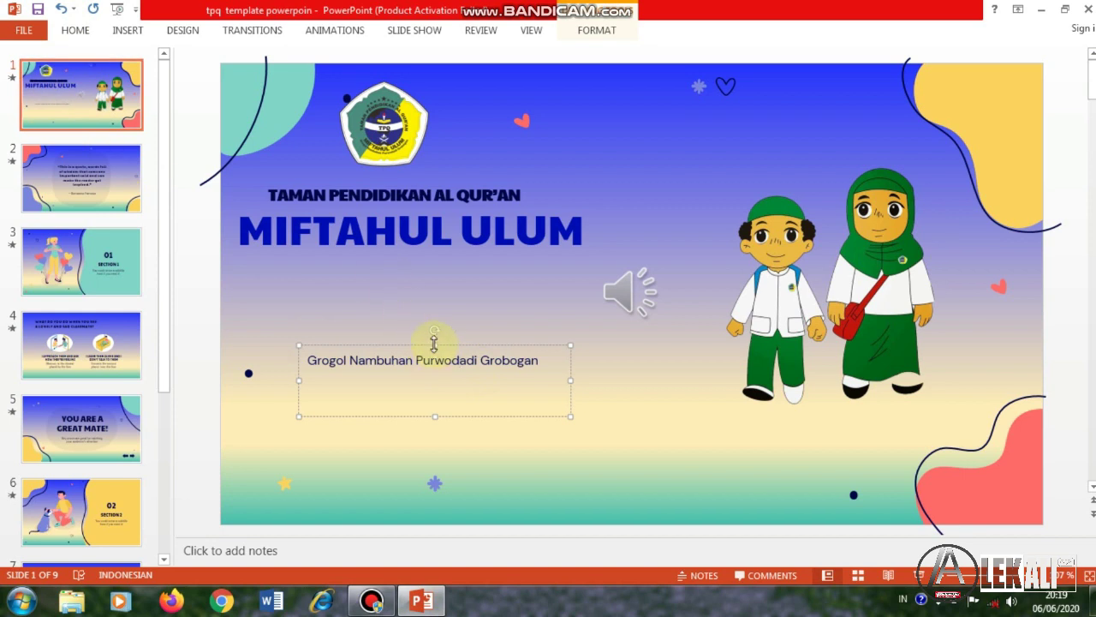
- Move the subtitle box up under MIFTAHUL ULUM and widen it on both sides
{"action": "mouse_move", "coordinate": [434, 341]}
{"action": "left_mouse_down"}
{"action": "mouse_move", "coordinate": [402, 271]}
{"action": "mouse_move", "coordinate": [422, 274]}
{"action": "left_mouse_up"}
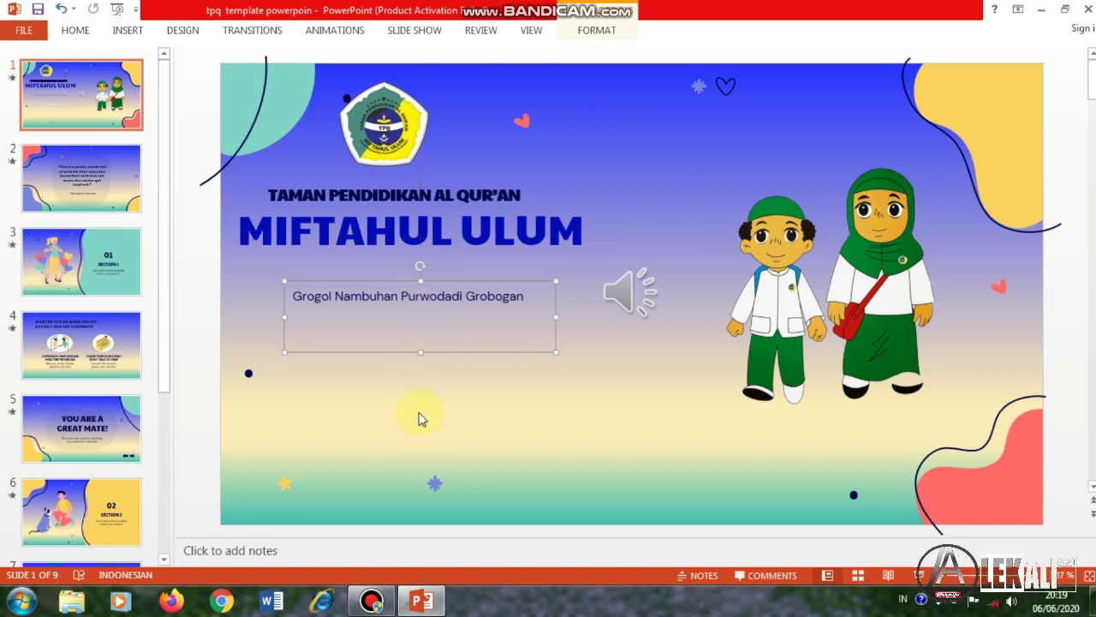
{"action": "left_click_drag", "start_coordinate": [426, 285], "coordinate": [419, 260]}
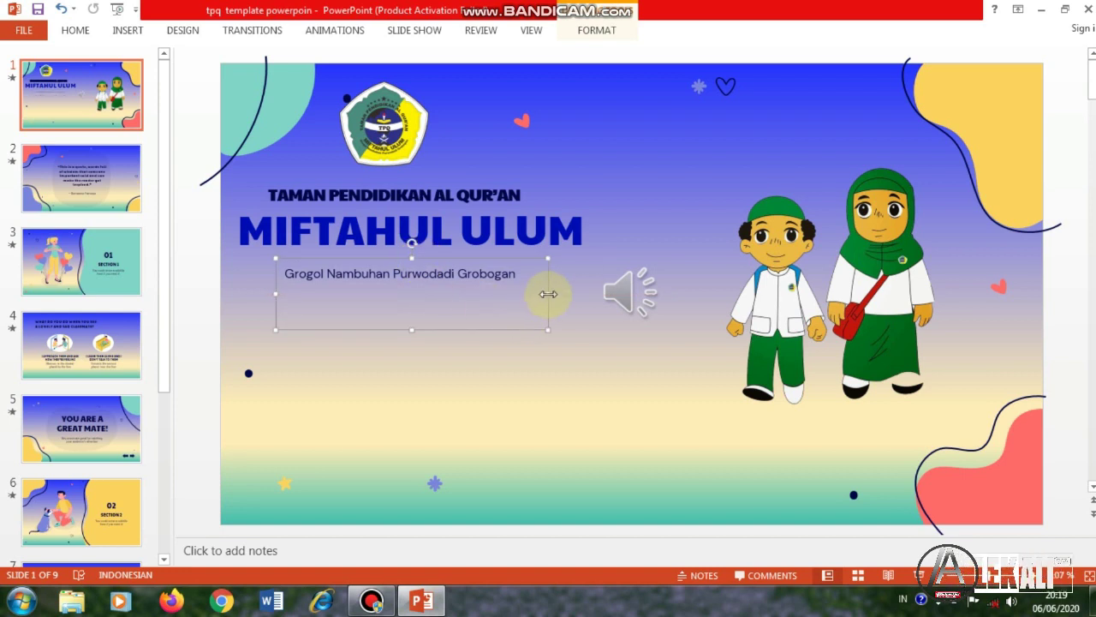
{"action": "left_click_drag", "start_coordinate": [549, 294], "coordinate": [581, 294]}
{"action": "mouse_move", "coordinate": [276, 294]}
{"action": "left_mouse_down"}
{"action": "mouse_move", "coordinate": [261, 288]}
{"action": "mouse_move", "coordinate": [501, 276]}
{"action": "left_mouse_up"}
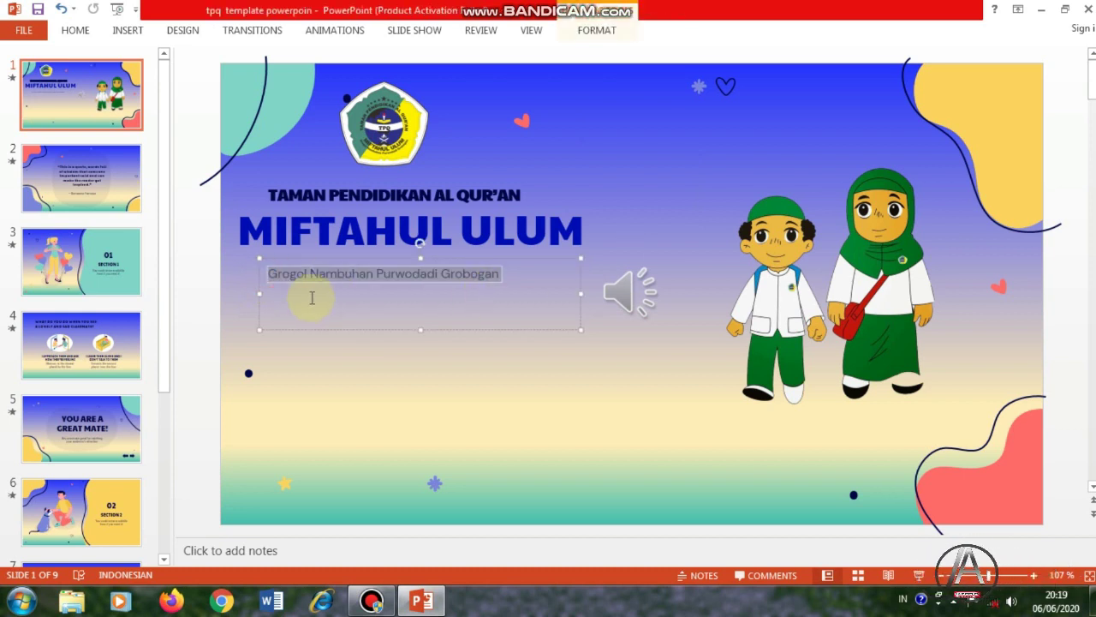
- Set the subtitle text to 14 pt
{"action": "left_click", "coordinate": [73, 30]}
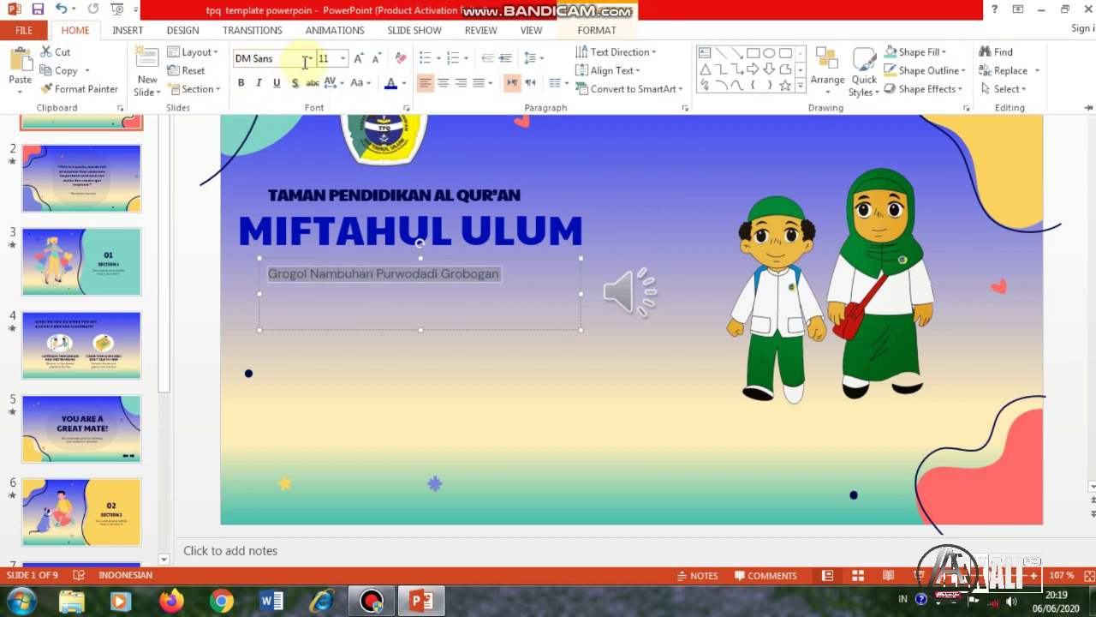
{"action": "left_click", "coordinate": [342, 58]}
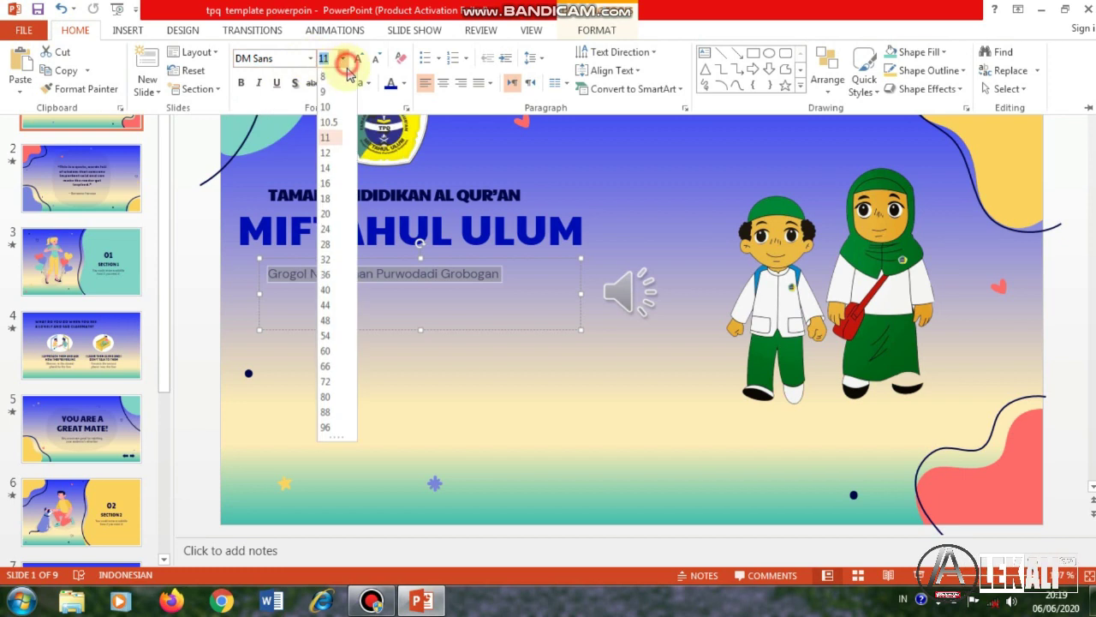
{"action": "left_click", "coordinate": [332, 174]}
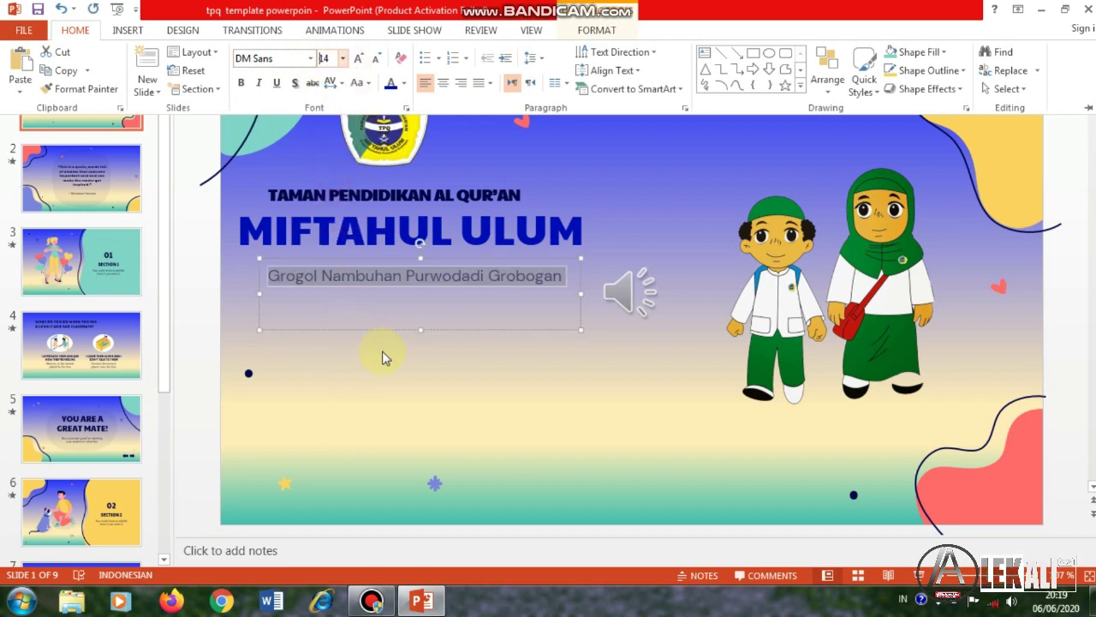
{"action": "left_click", "coordinate": [396, 387]}
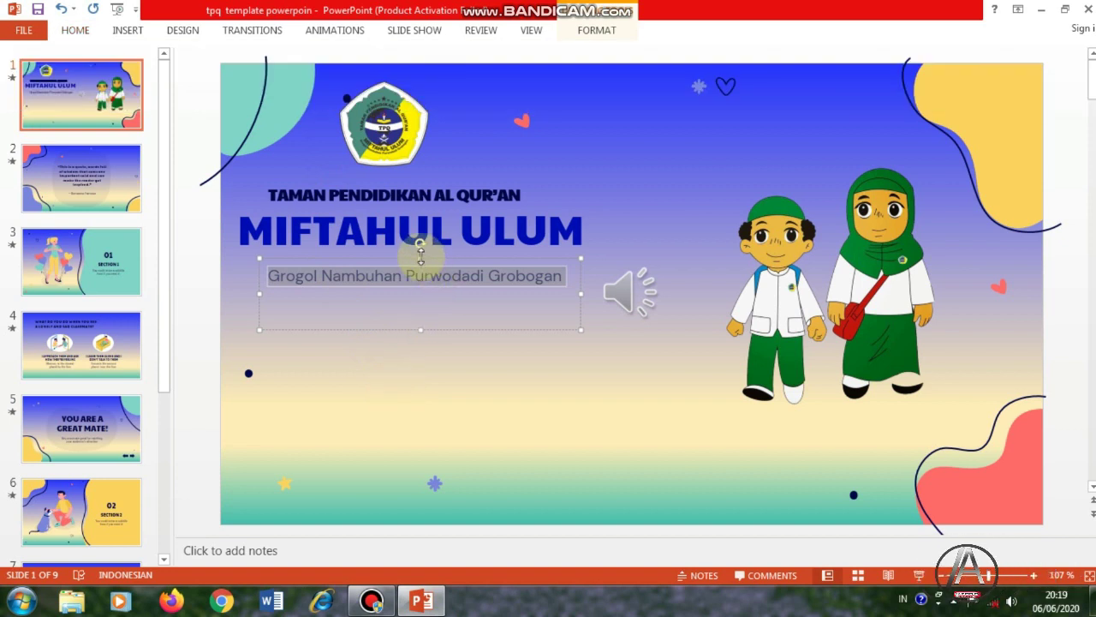
{"action": "left_click", "coordinate": [470, 360]}
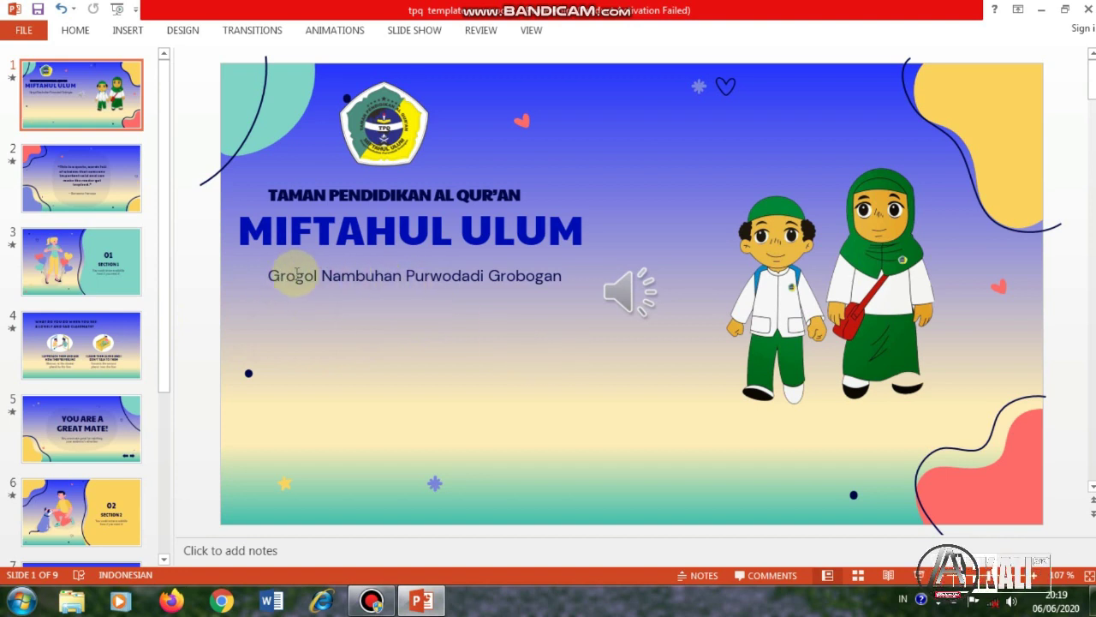
{"action": "left_click", "coordinate": [271, 276]}
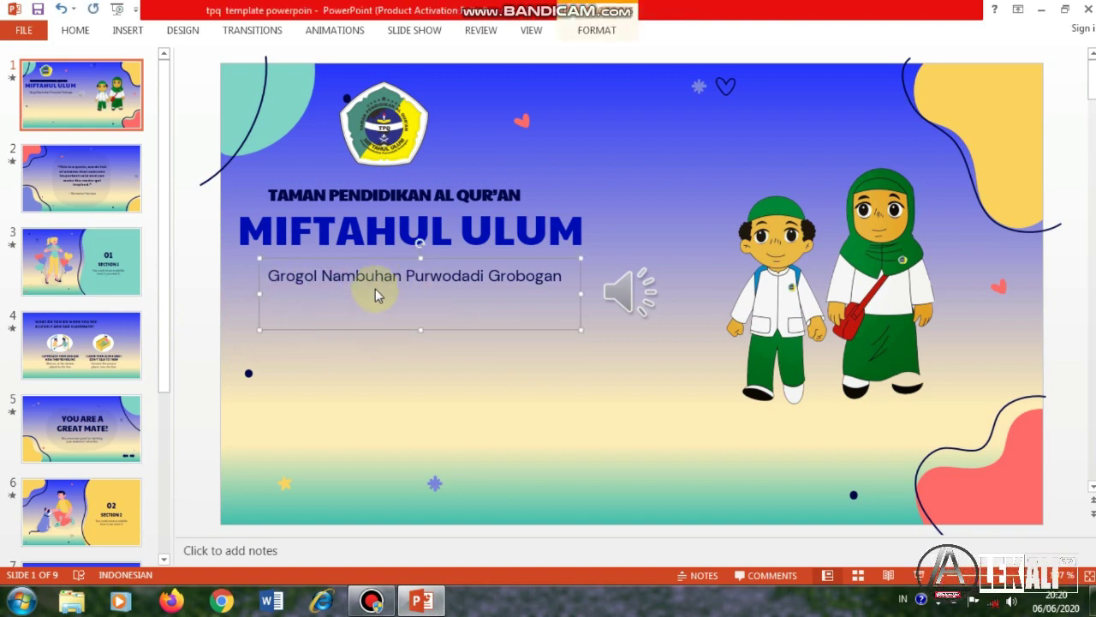
{"action": "left_click_drag", "start_coordinate": [269, 277], "coordinate": [557, 289]}
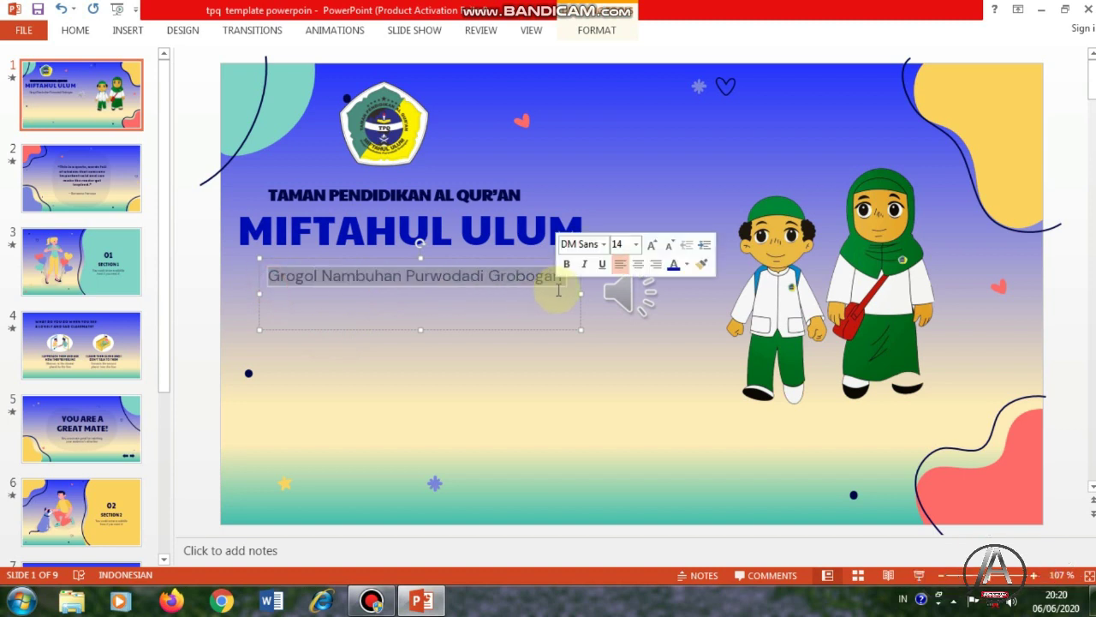
{"action": "left_click", "coordinate": [523, 392]}
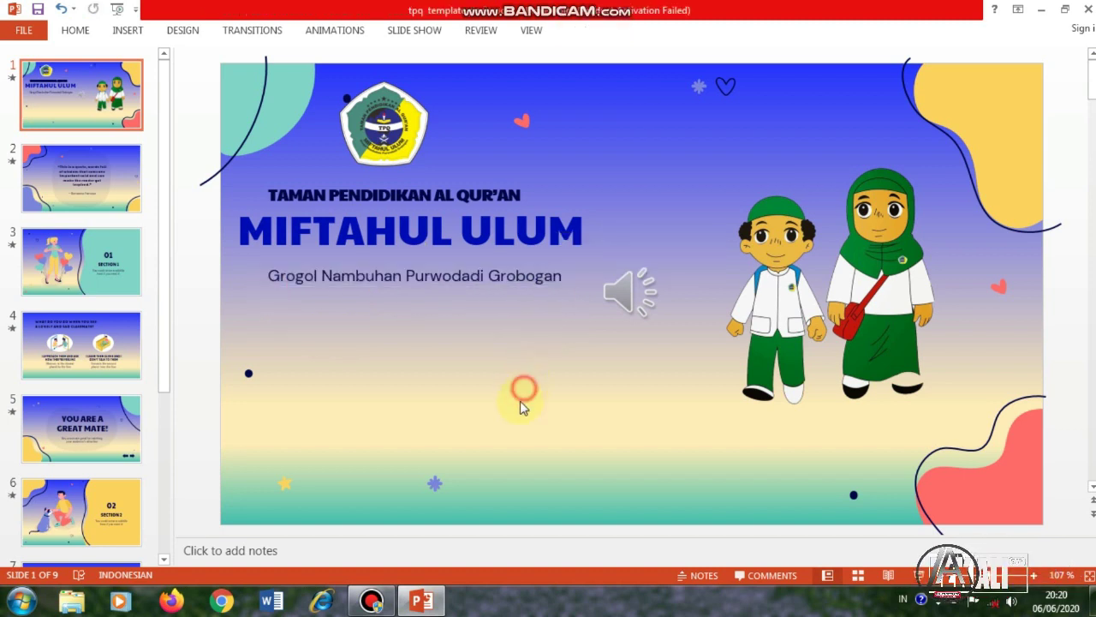
- Paste a copy of the subtitle box and move it below the subtitle
{"action": "key", "text": "ctrl+v"}
{"action": "left_click", "coordinate": [628, 282]}
{"action": "mouse_move", "coordinate": [628, 283]}
{"action": "left_mouse_down"}
{"action": "mouse_move", "coordinate": [613, 306]}
{"action": "mouse_move", "coordinate": [634, 296]}
{"action": "left_mouse_up"}
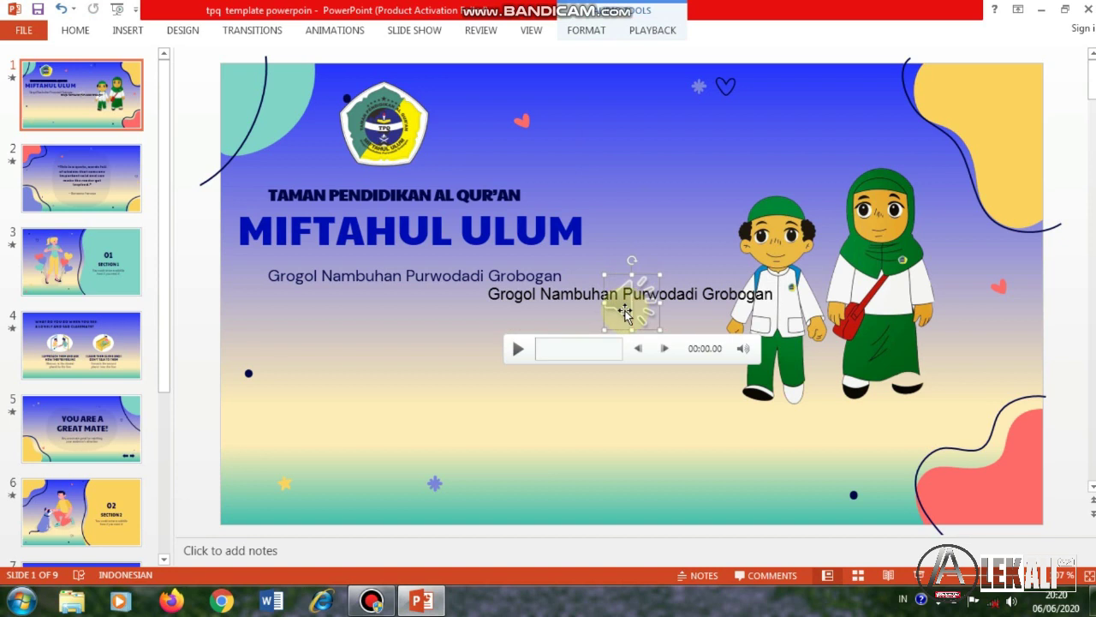
{"action": "left_click", "coordinate": [633, 280]}
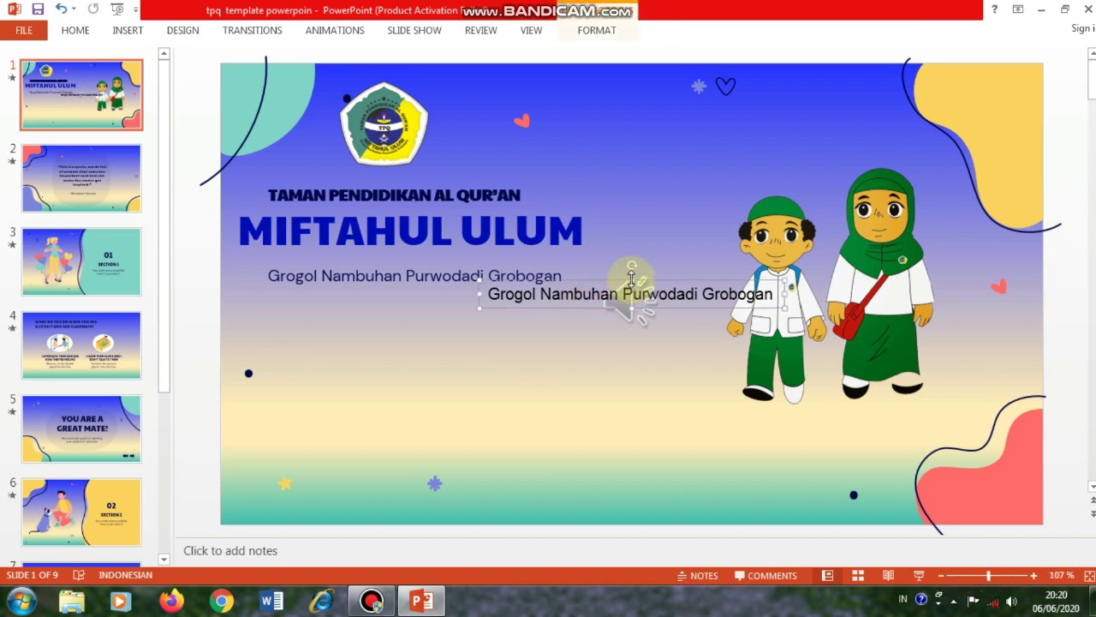
{"action": "left_click_drag", "start_coordinate": [632, 278], "coordinate": [440, 332]}
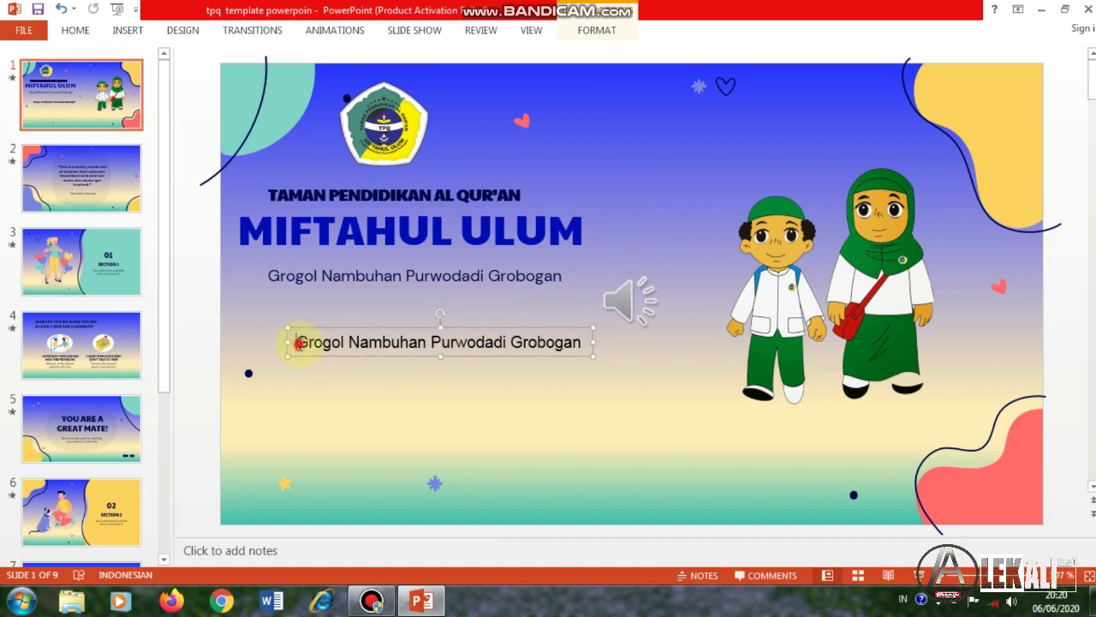
- Replace its text with PENERIMAAN SANTRI BARU and TAHUN AJARAN 2020/2021 on two lines
{"action": "left_click_drag", "start_coordinate": [295, 343], "coordinate": [574, 342]}
{"action": "type", "text": "PENERIMA"}
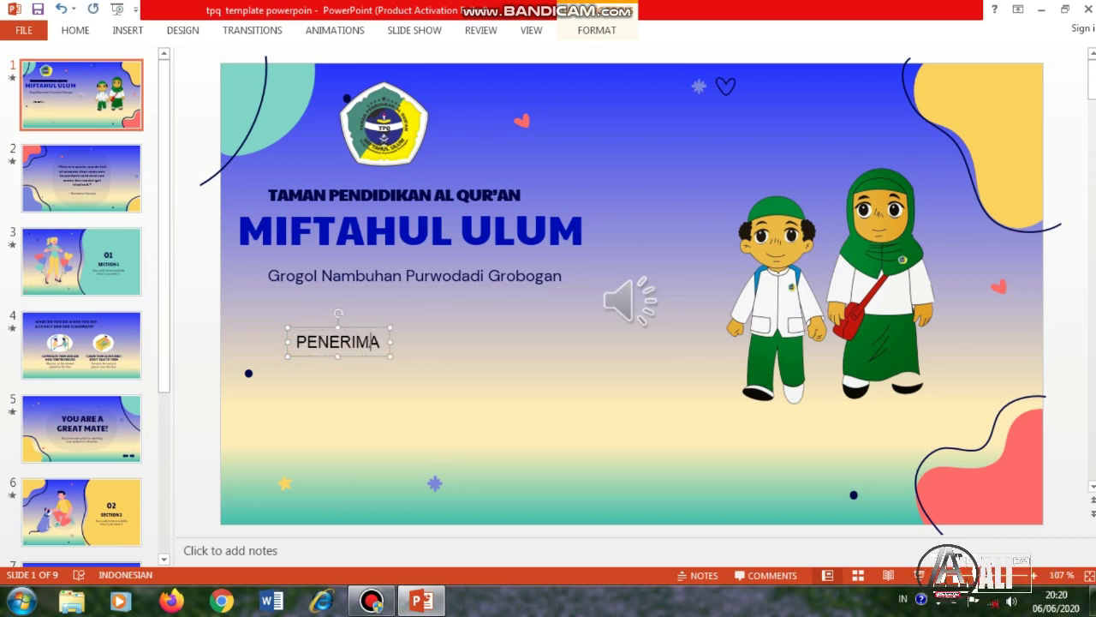
{"action": "type", "text": "AN SANTRI BARU"}
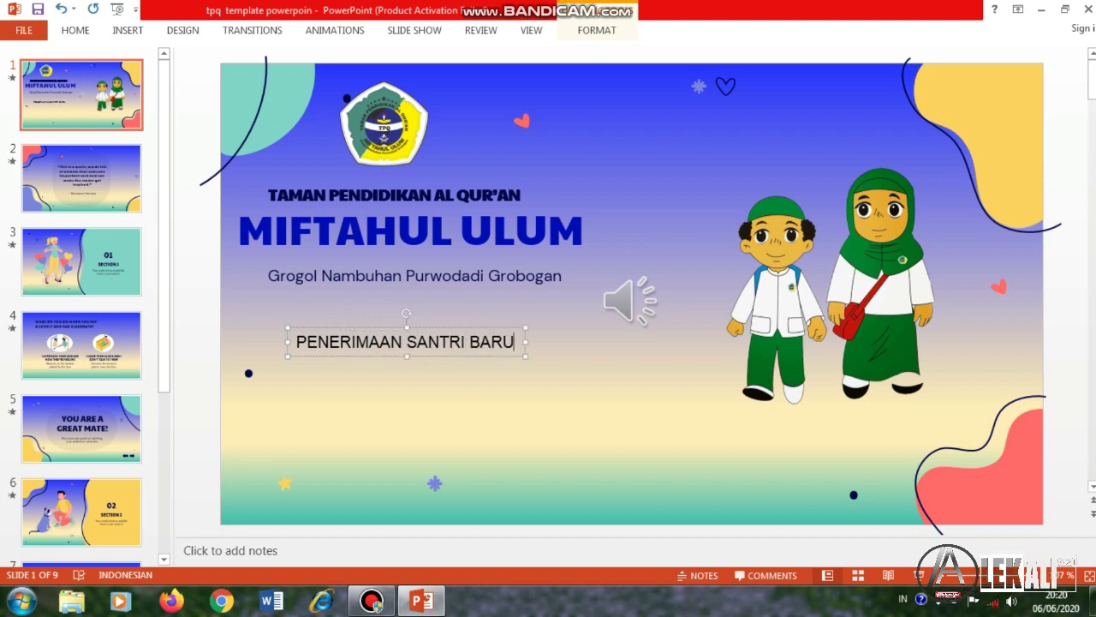
{"action": "key", "text": "Return"}
{"action": "type", "text": "TAH"}
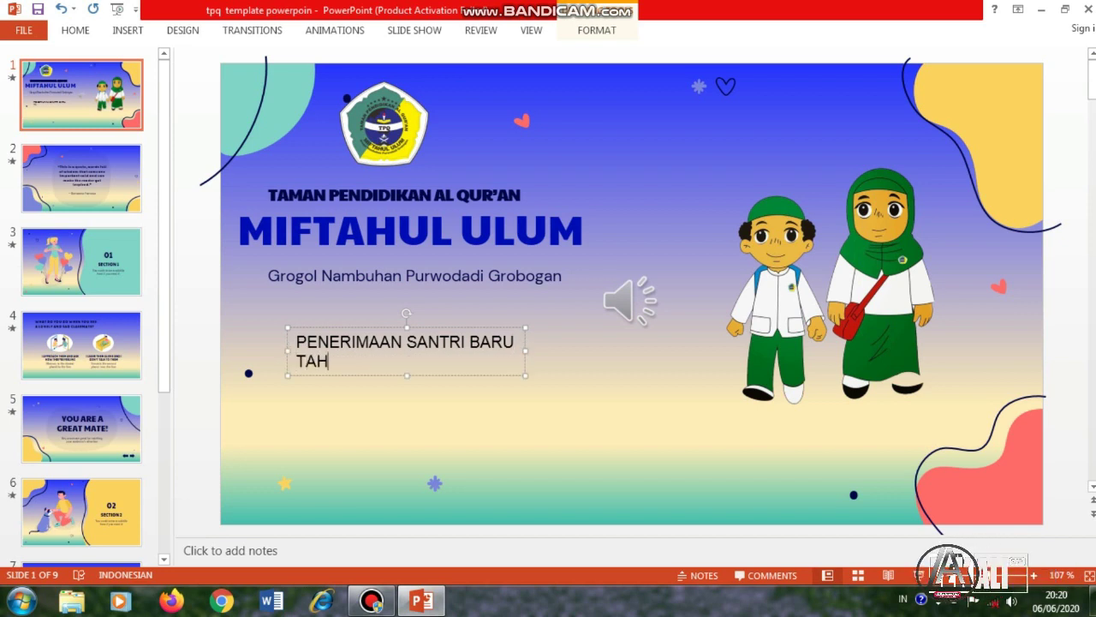
{"action": "type", "text": "UN AJARAN"}
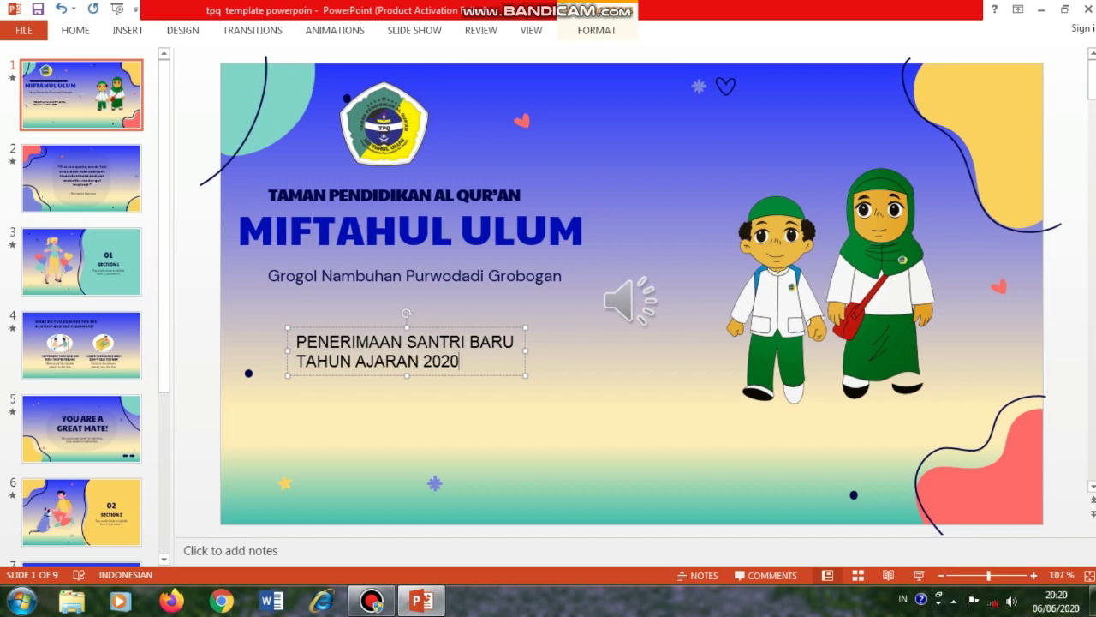
{"action": "type", "text": "2021"}
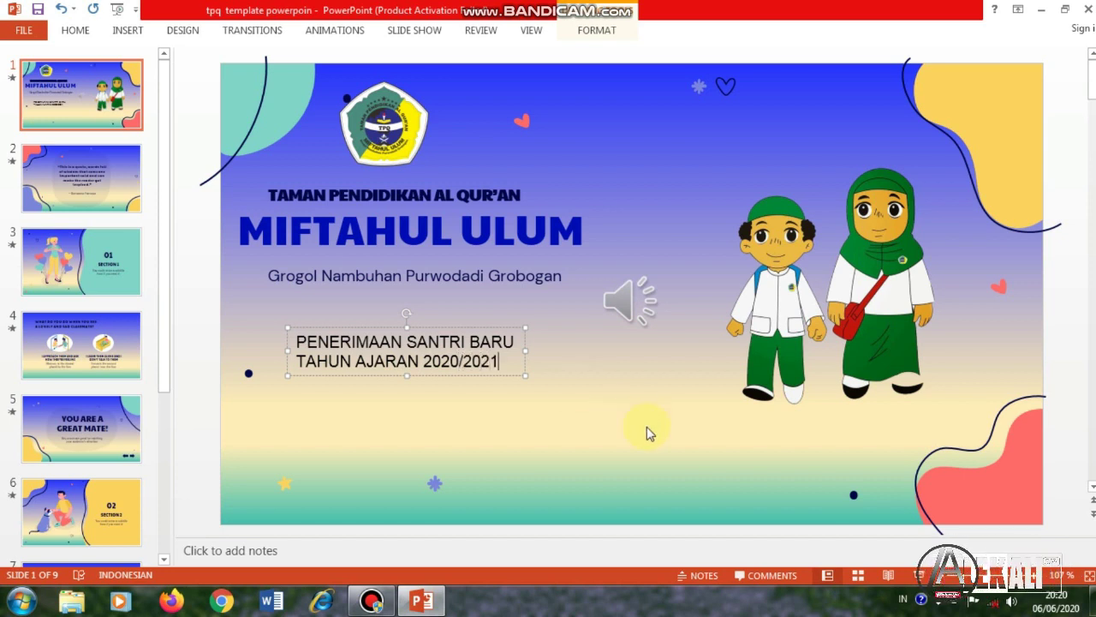
- Widen the enrolment text box and change both lines to the Amethyst font
{"action": "left_click_drag", "start_coordinate": [524, 377], "coordinate": [640, 409]}
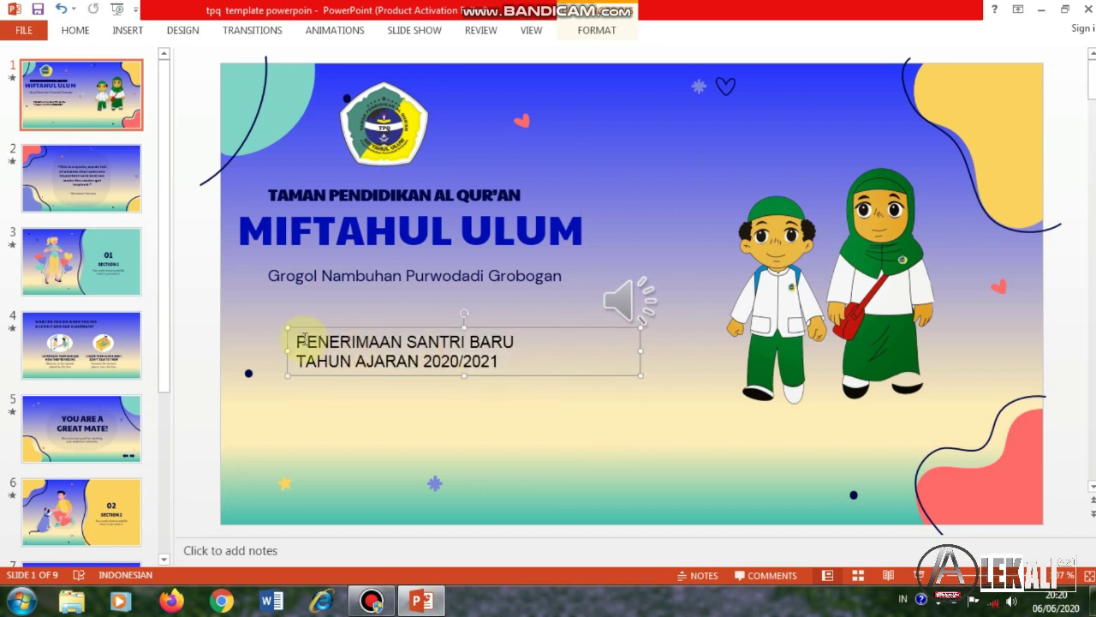
{"action": "left_click_drag", "start_coordinate": [292, 341], "coordinate": [531, 366]}
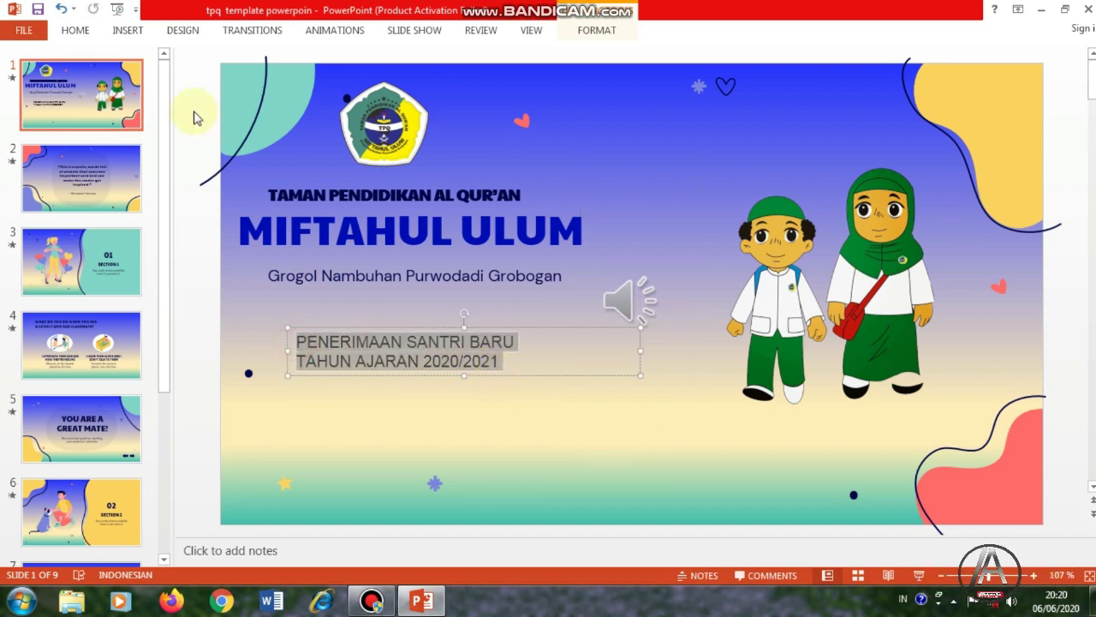
{"action": "left_click", "coordinate": [77, 34]}
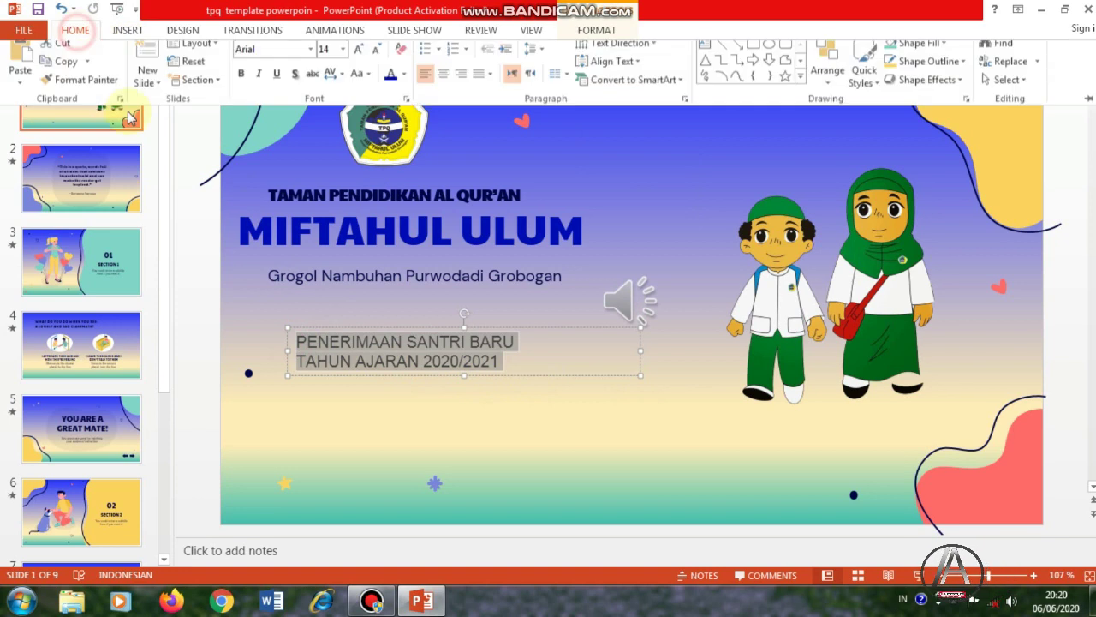
{"action": "left_click", "coordinate": [310, 60]}
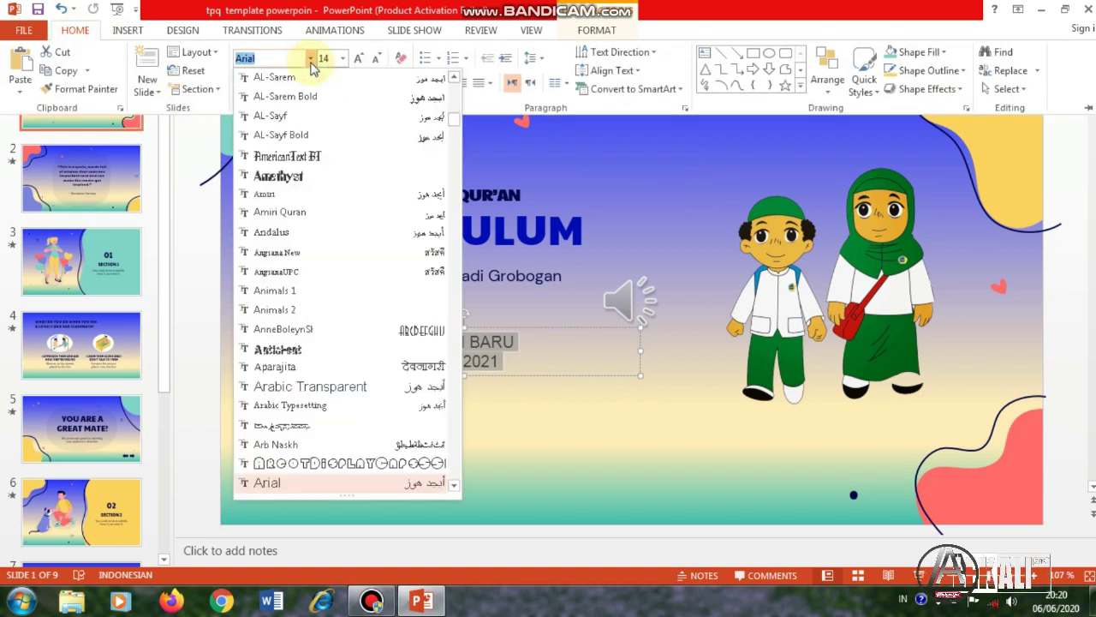
{"action": "left_click", "coordinate": [325, 180]}
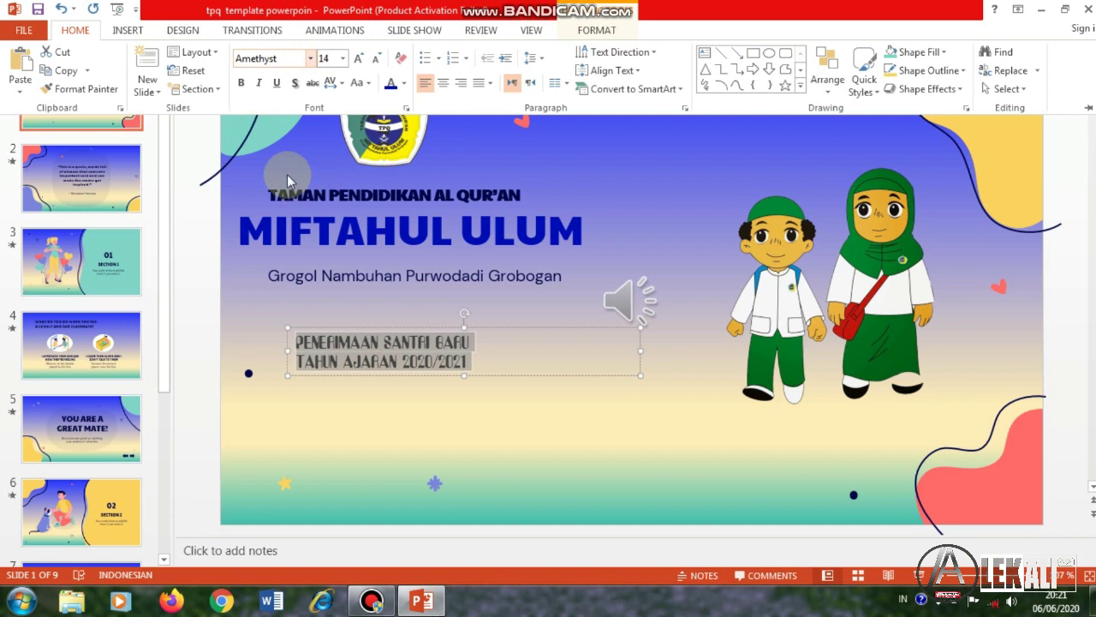
{"action": "left_click", "coordinate": [342, 60]}
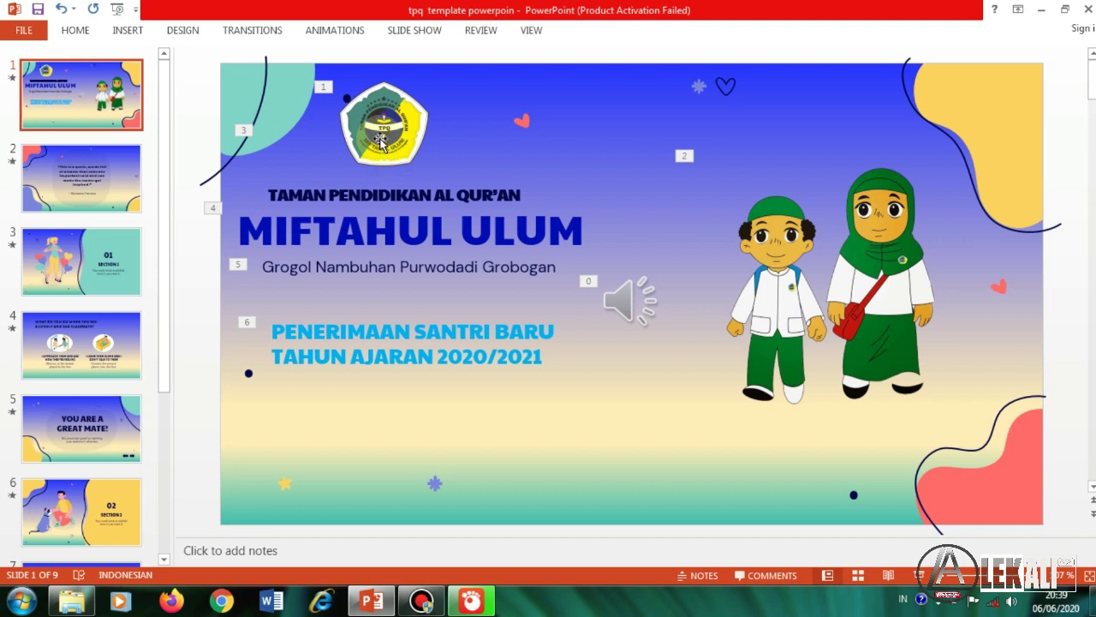
- Give the school logo picture a Basic Zoom entrance effect and preview the animation
{"action": "left_click", "coordinate": [381, 141]}
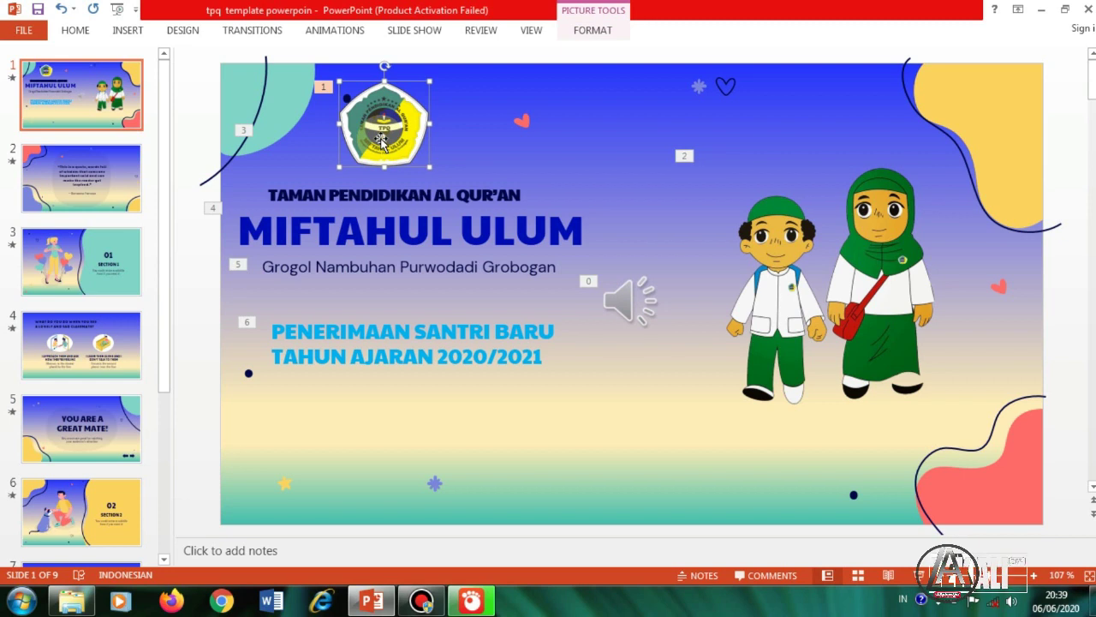
{"action": "left_click", "coordinate": [335, 41]}
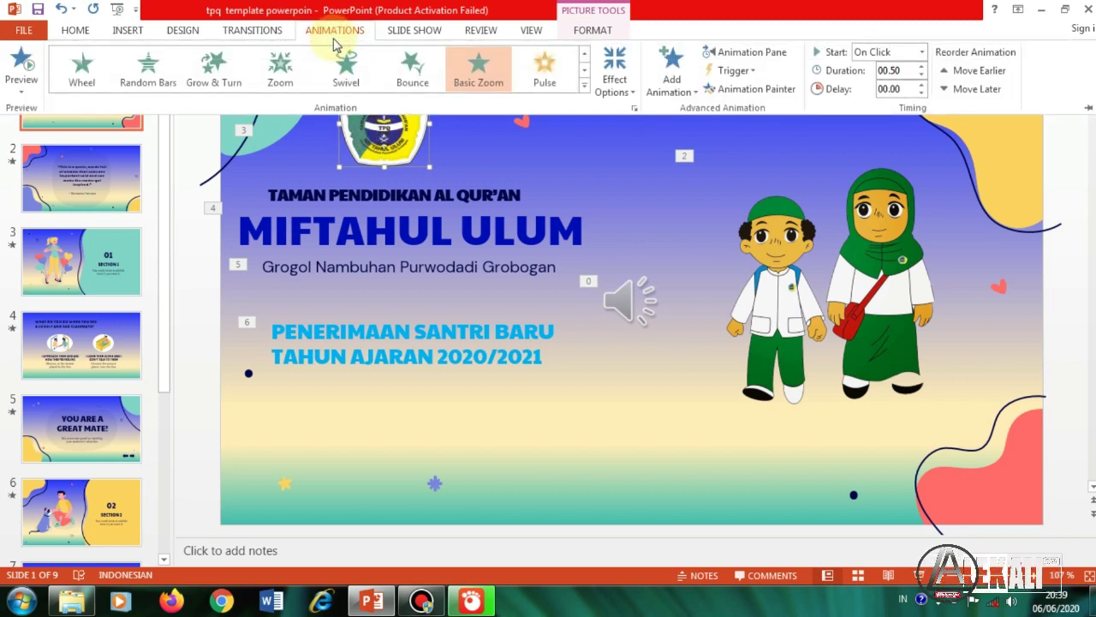
{"action": "left_click", "coordinate": [484, 77]}
{"action": "left_click", "coordinate": [483, 79]}
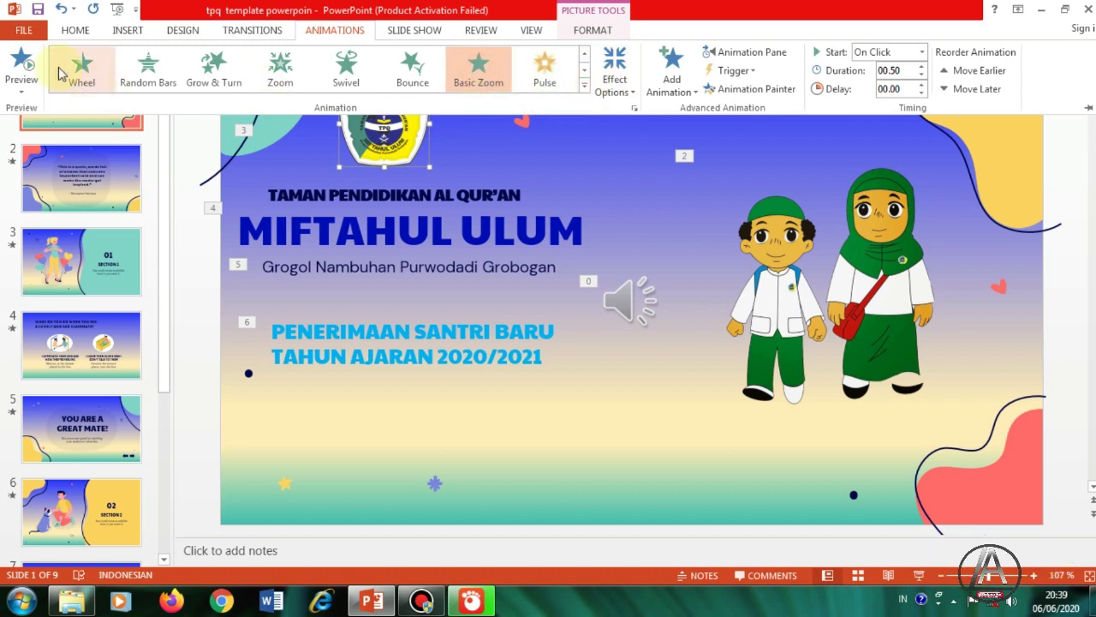
{"action": "left_click", "coordinate": [25, 62]}
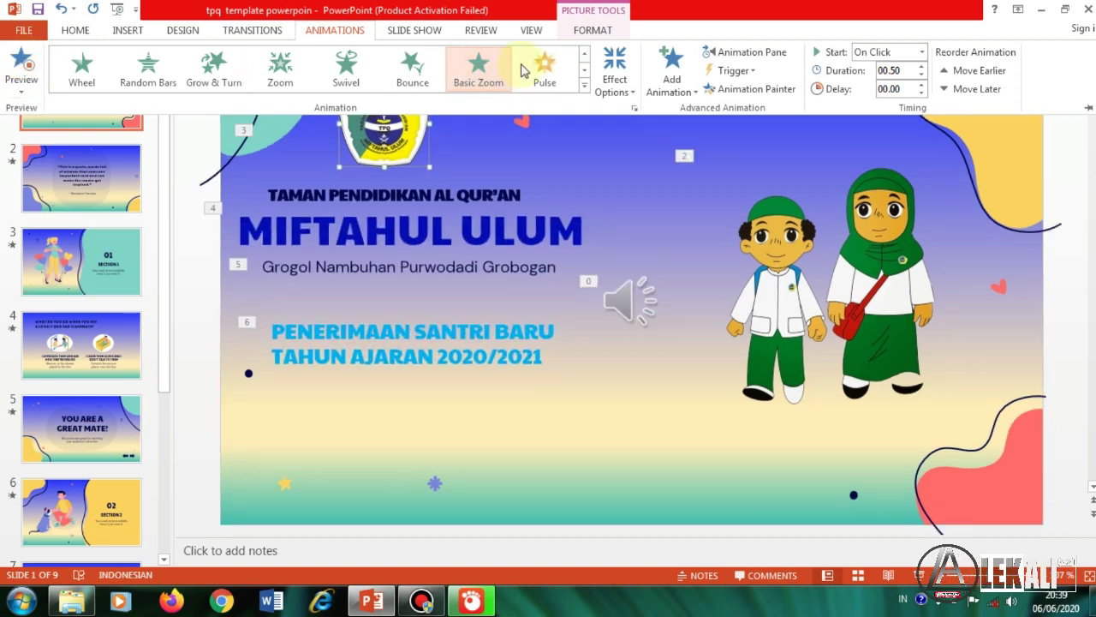
{"action": "left_click", "coordinate": [582, 88]}
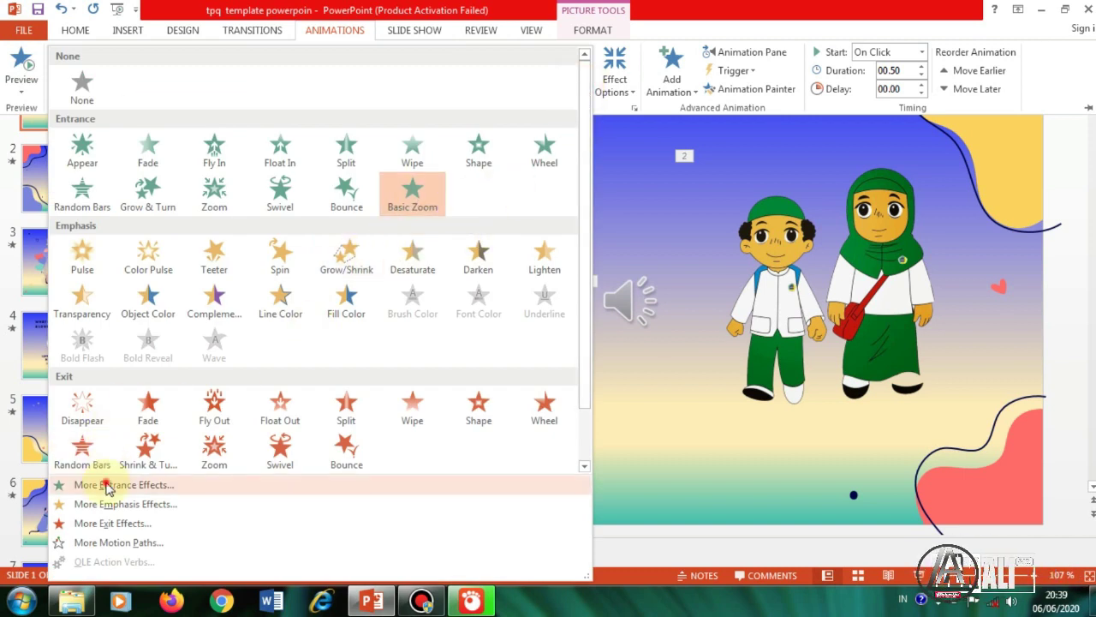
{"action": "left_click", "coordinate": [105, 485]}
{"action": "left_click", "coordinate": [484, 366]}
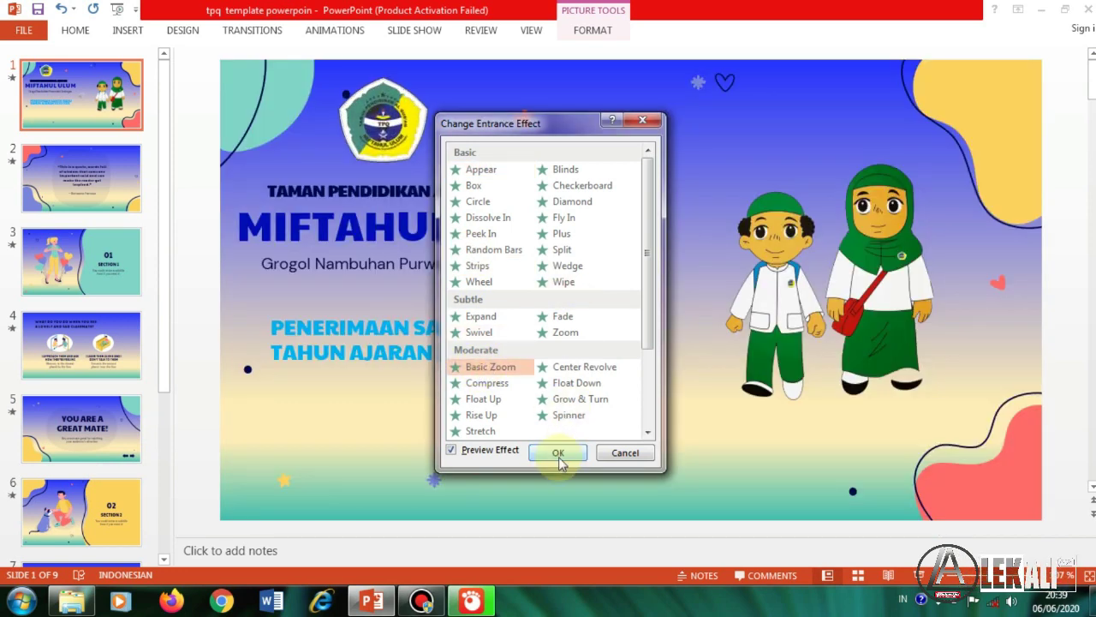
{"action": "left_click", "coordinate": [558, 453]}
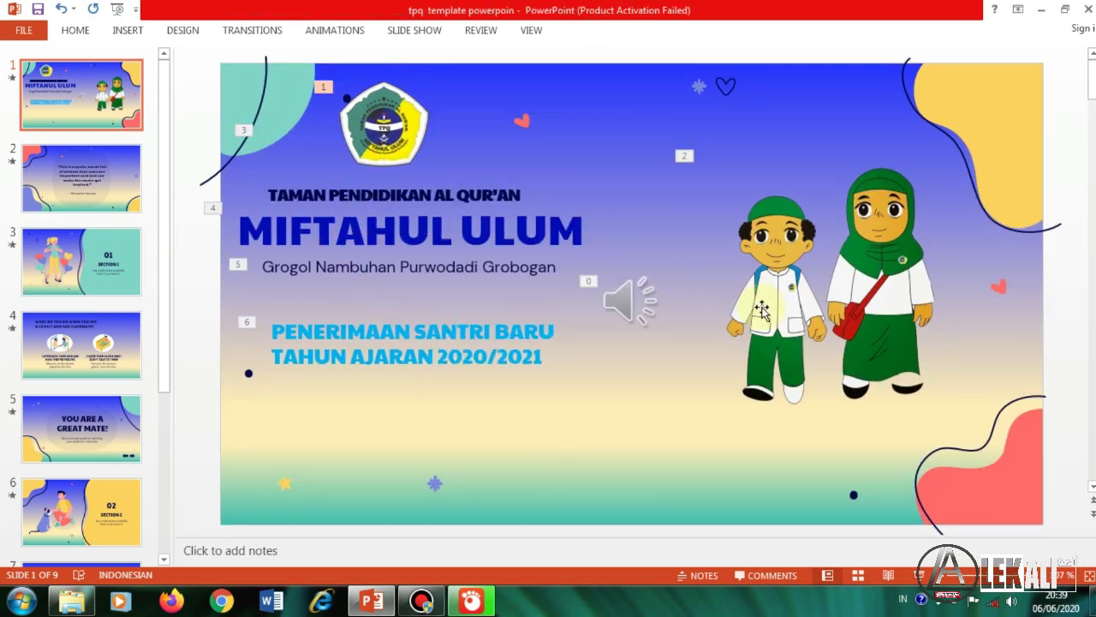
- Give the picture of the two children a Peek In entrance effect
{"action": "left_click", "coordinate": [767, 315]}
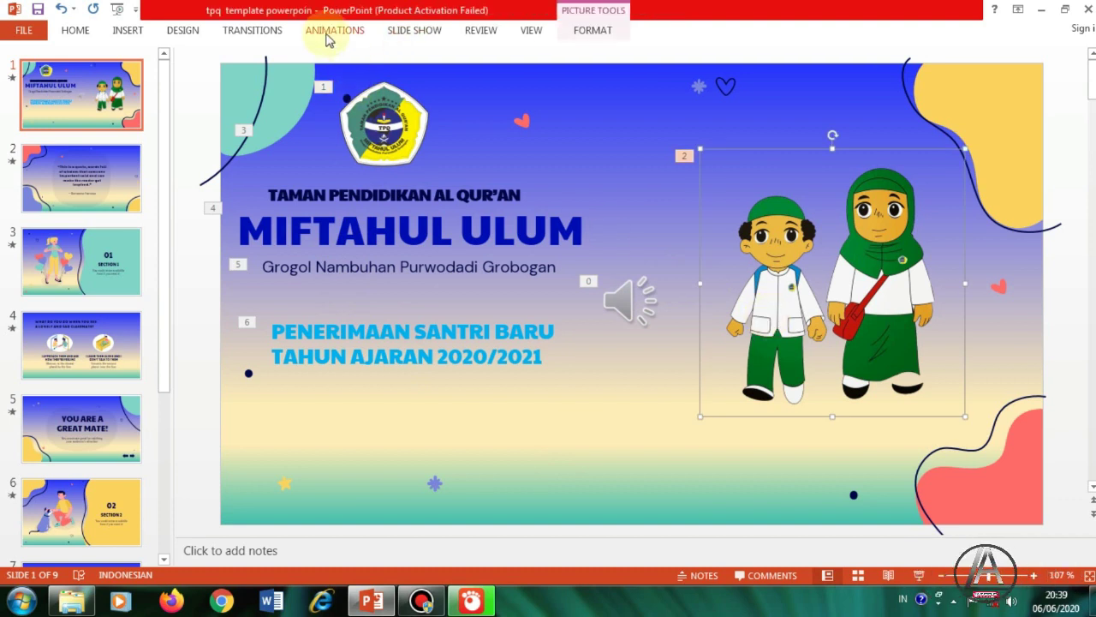
{"action": "left_click", "coordinate": [327, 35]}
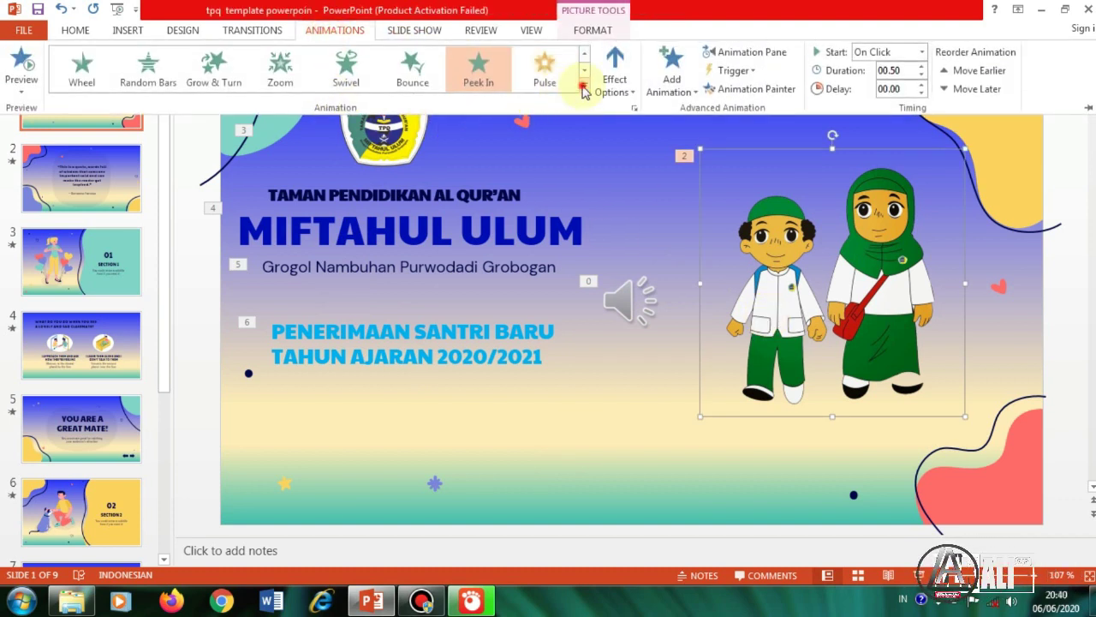
{"action": "left_click", "coordinate": [583, 89]}
{"action": "left_click", "coordinate": [151, 482]}
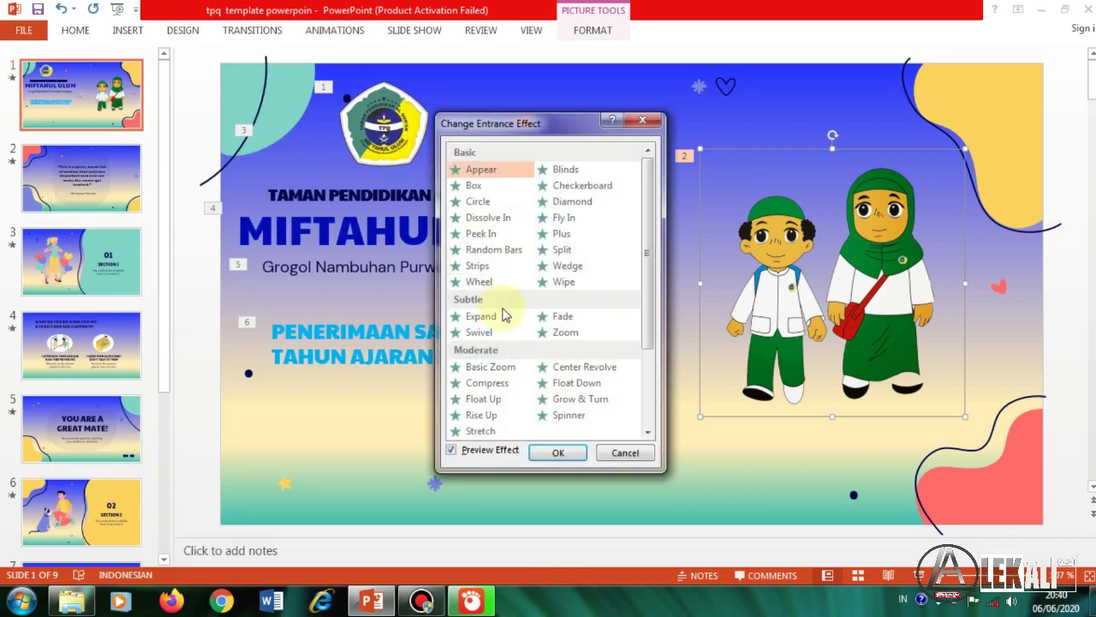
{"action": "left_click", "coordinate": [507, 234]}
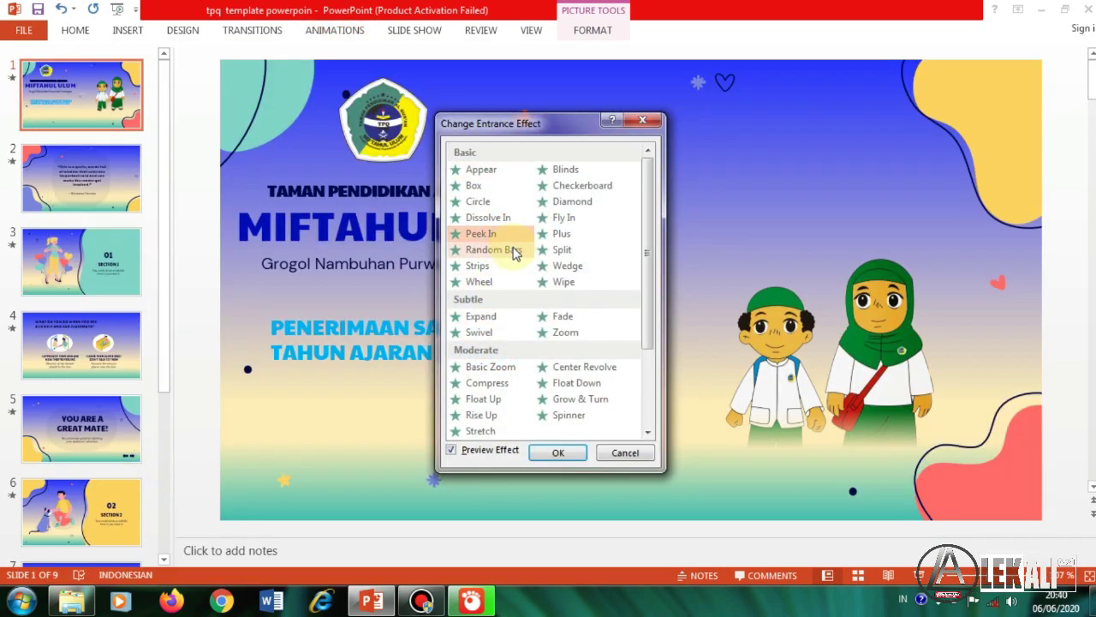
{"action": "left_click", "coordinate": [555, 453]}
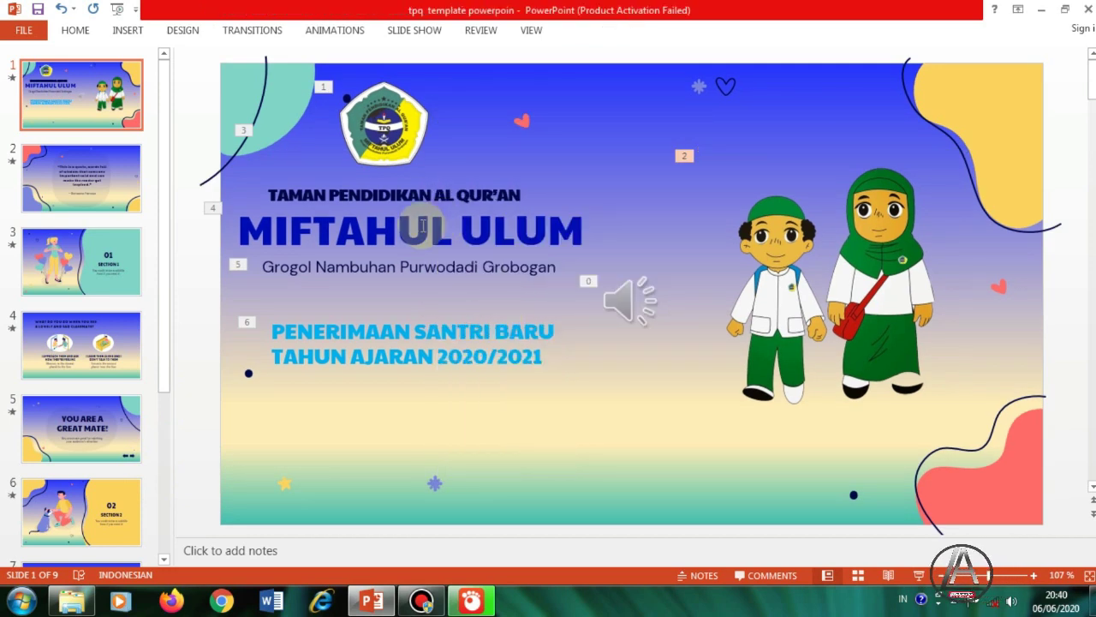
- Give the heading line above the title a Peek In entrance effect
{"action": "left_click", "coordinate": [404, 182]}
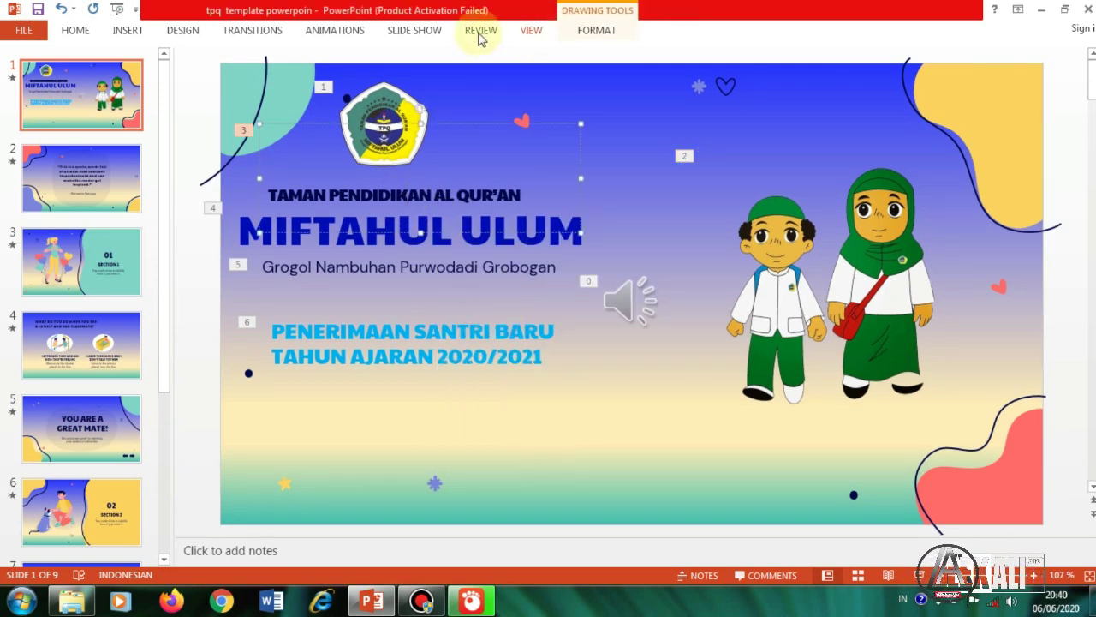
{"action": "left_click", "coordinate": [360, 40]}
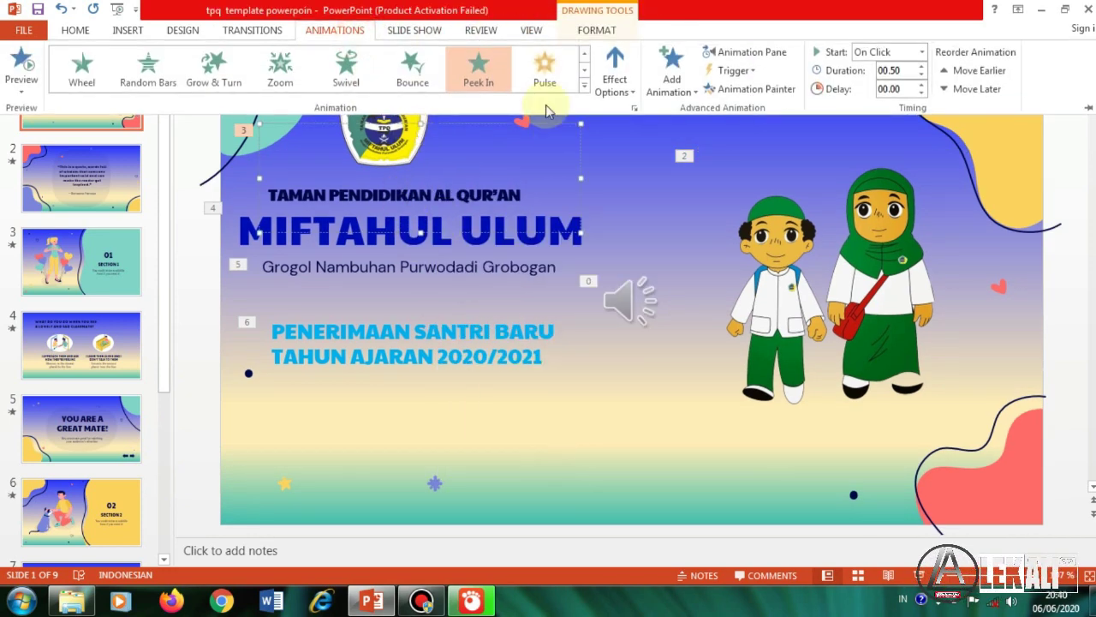
{"action": "left_click", "coordinate": [582, 88]}
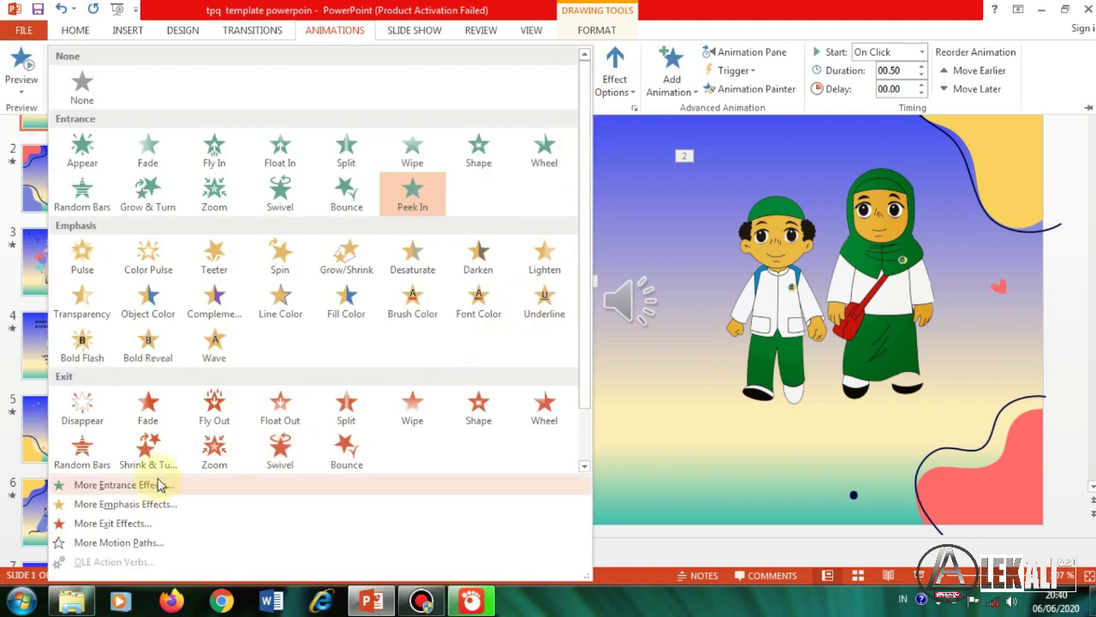
{"action": "left_click", "coordinate": [159, 485]}
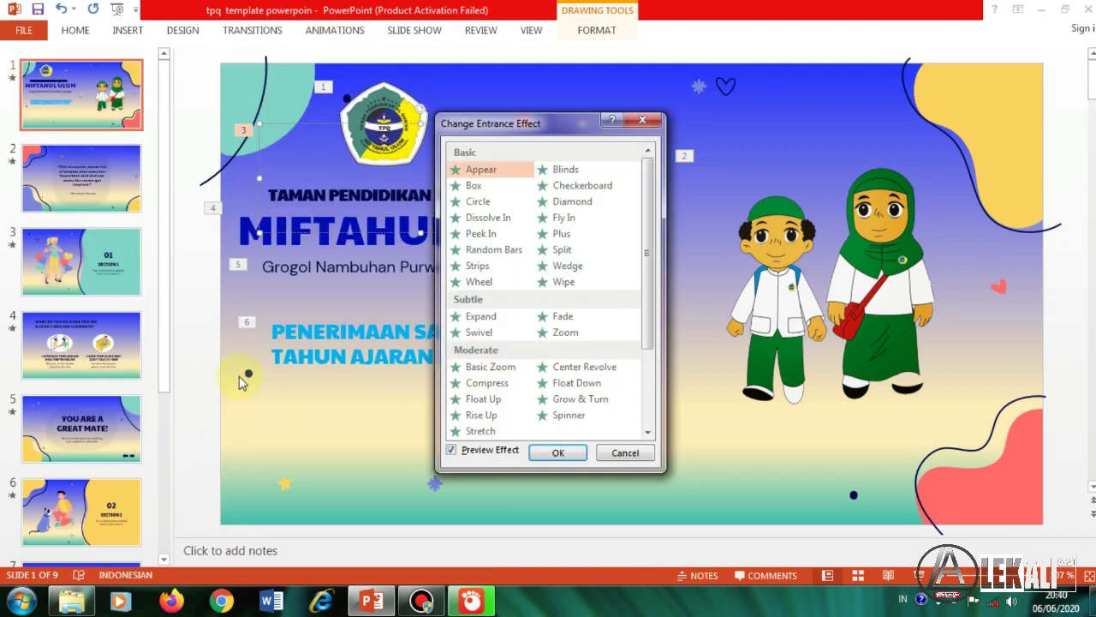
{"action": "left_click", "coordinate": [493, 234]}
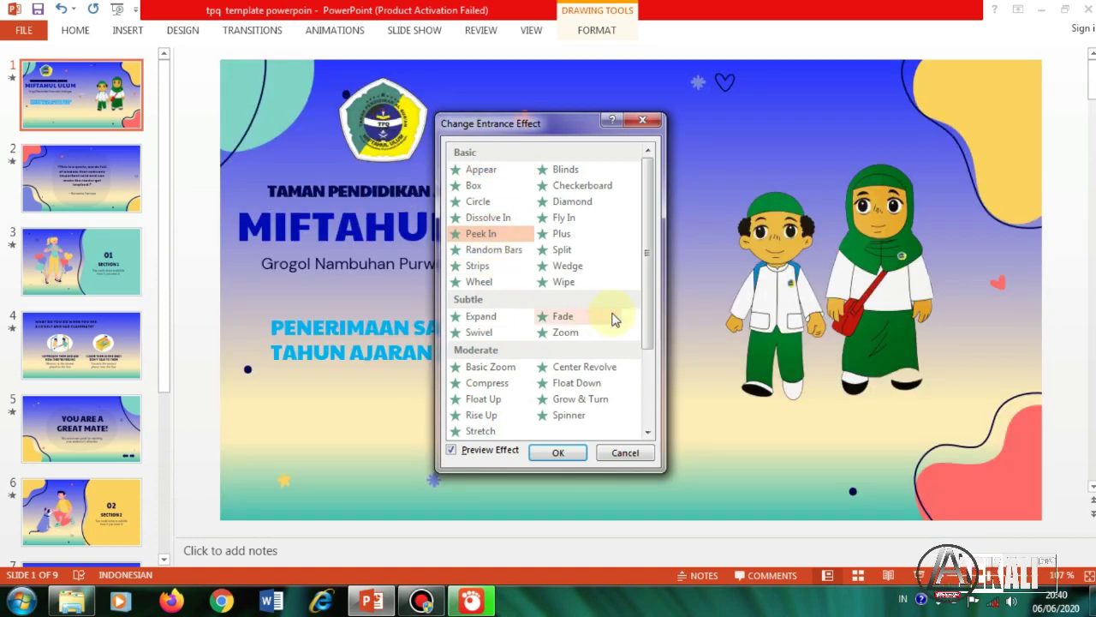
{"action": "left_click", "coordinate": [556, 456]}
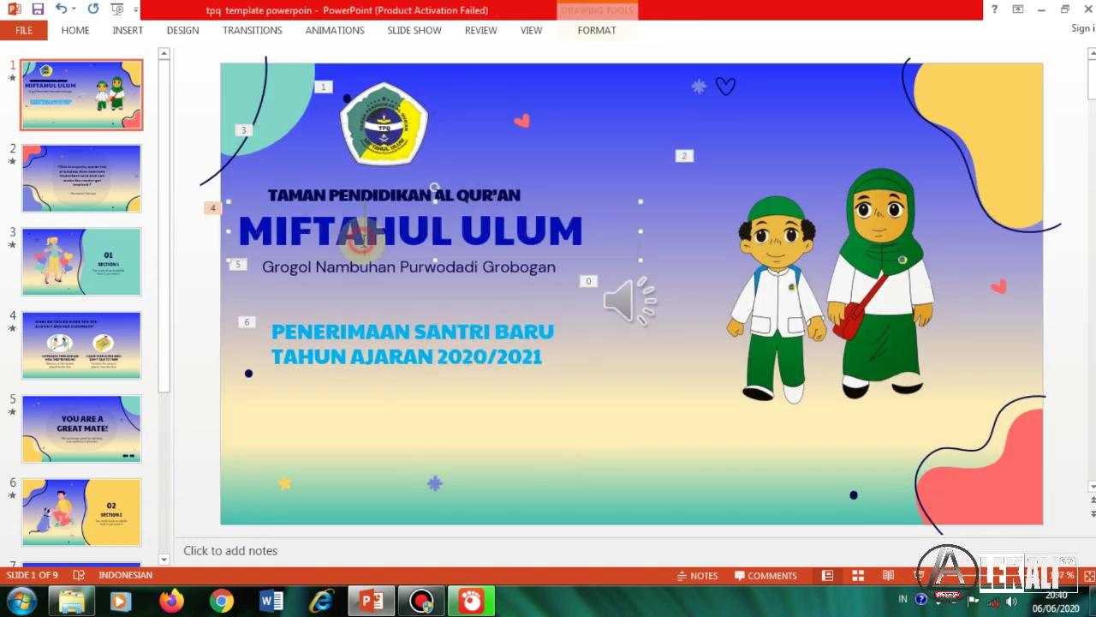
- Give the MIFTAHUL ULUM title a Whip entrance effect
{"action": "left_click", "coordinate": [355, 31]}
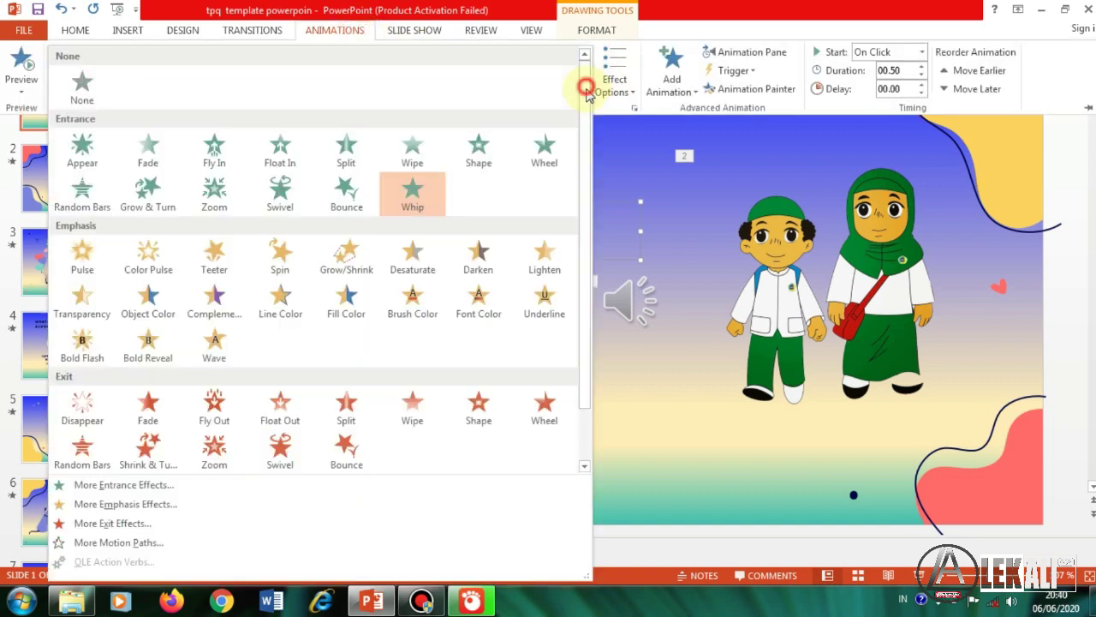
{"action": "left_click", "coordinate": [584, 89]}
{"action": "left_click", "coordinate": [147, 485]}
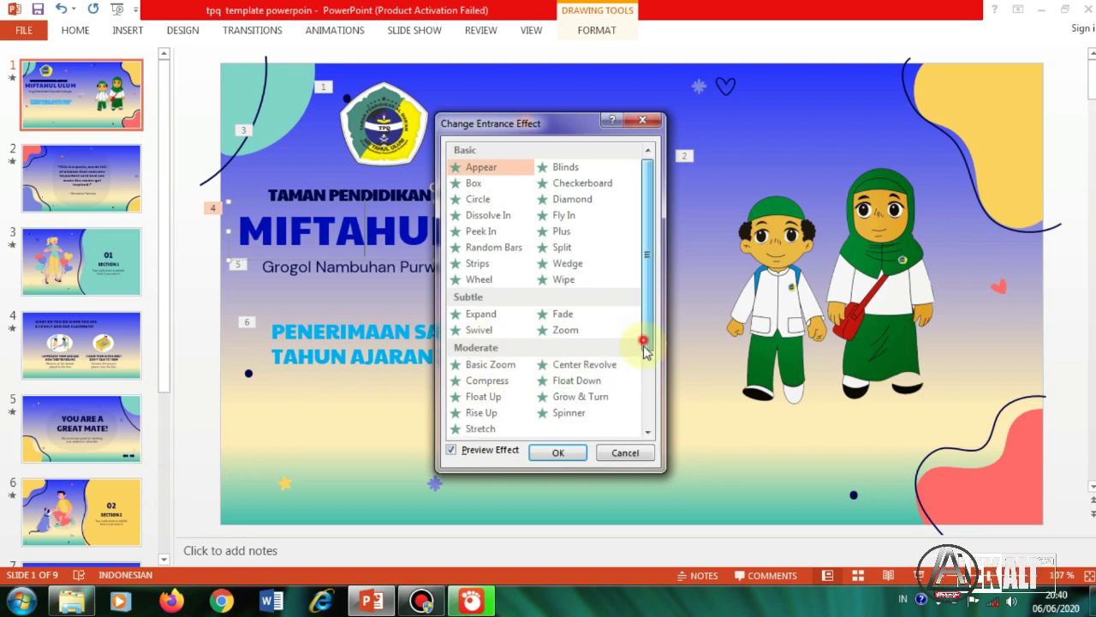
{"action": "left_click_drag", "start_coordinate": [643, 345], "coordinate": [558, 455]}
{"action": "left_click", "coordinate": [494, 434]}
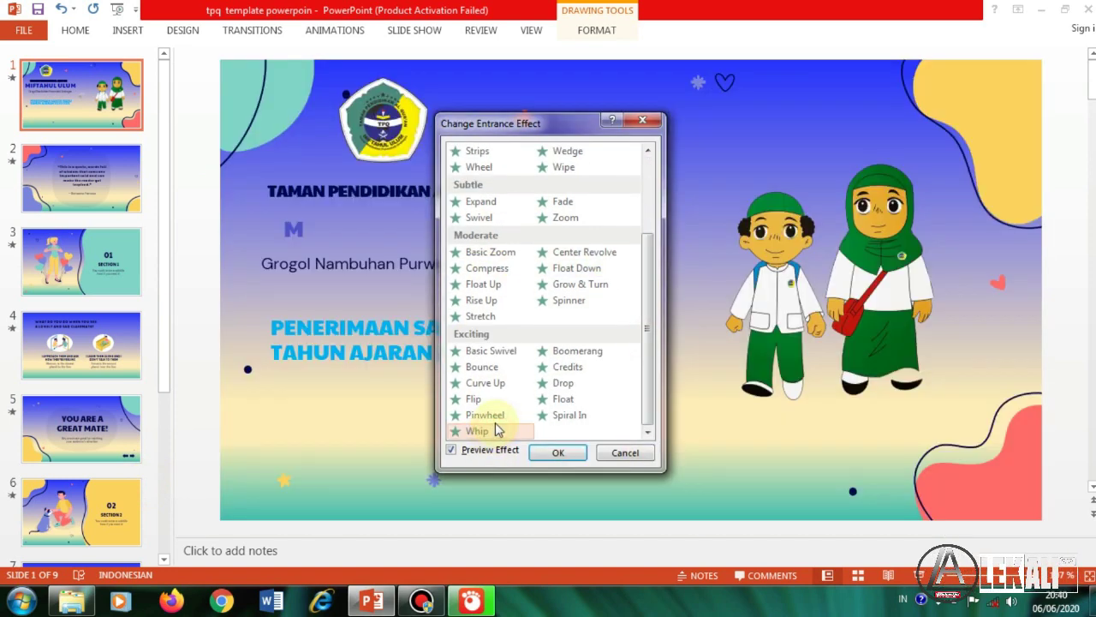
{"action": "left_click", "coordinate": [554, 454]}
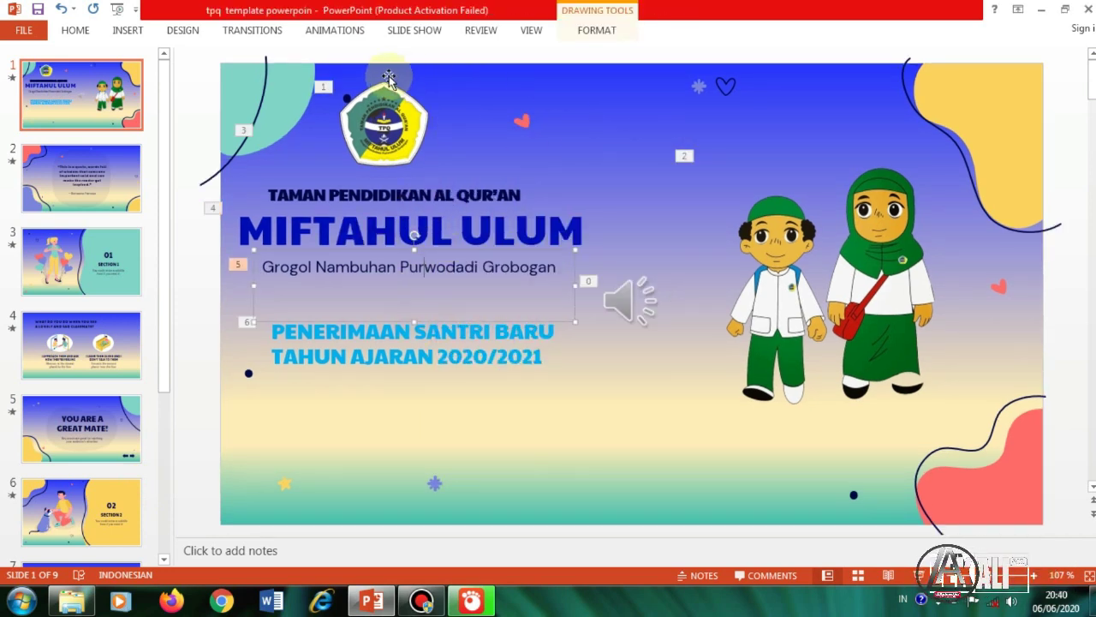
- Give the location subtitle line a Basic Zoom entrance effect
{"action": "left_click", "coordinate": [324, 32]}
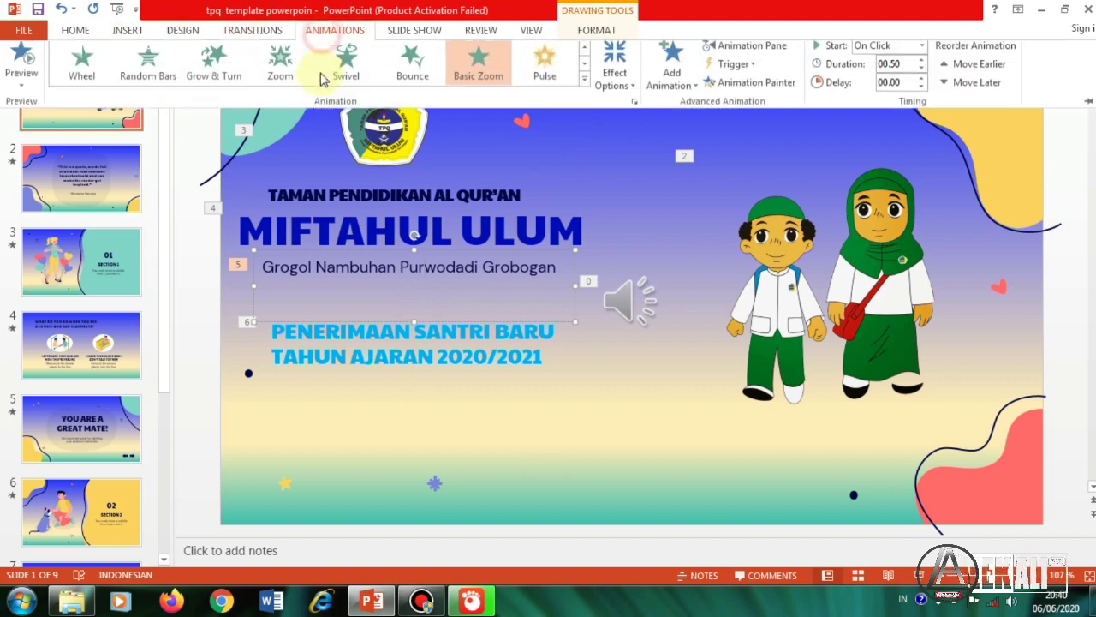
{"action": "left_click", "coordinate": [585, 86]}
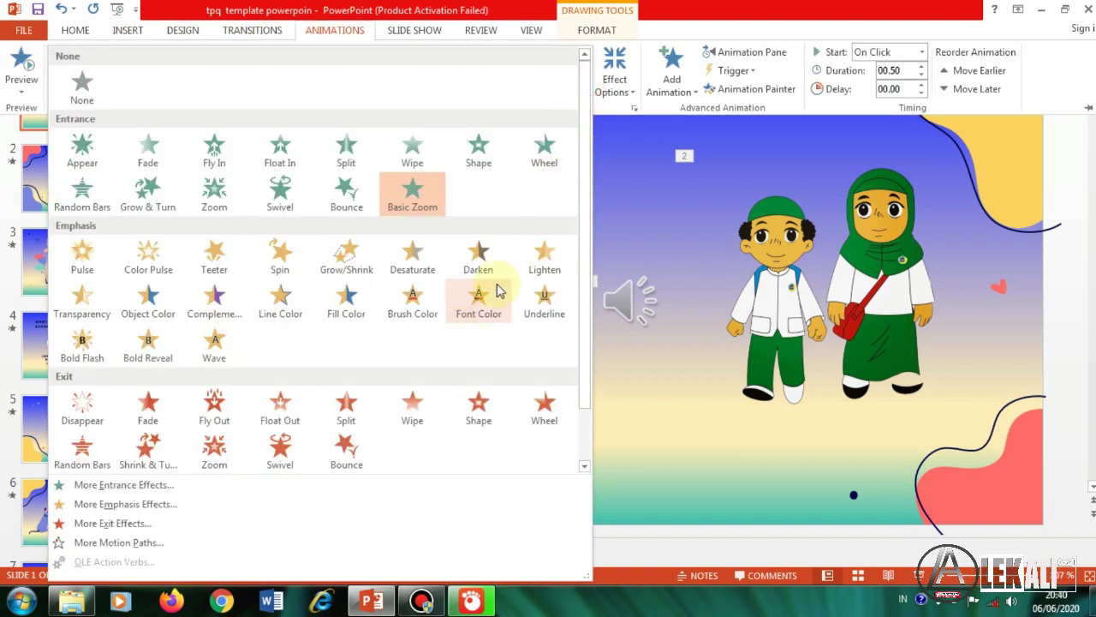
{"action": "left_click_drag", "start_coordinate": [582, 344], "coordinate": [587, 411]}
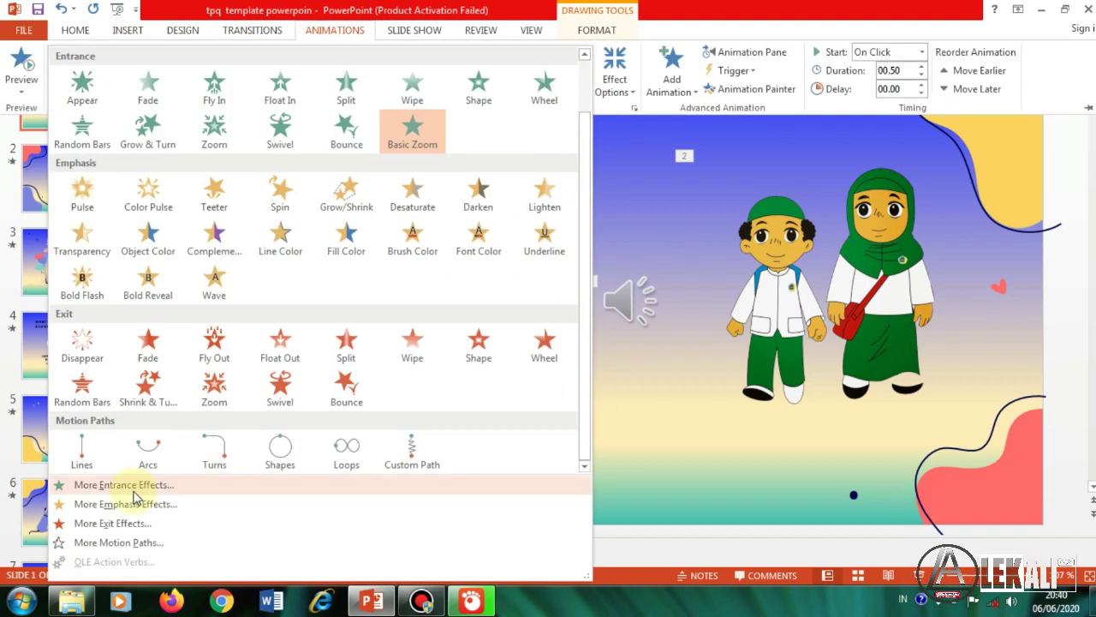
{"action": "left_click", "coordinate": [78, 484]}
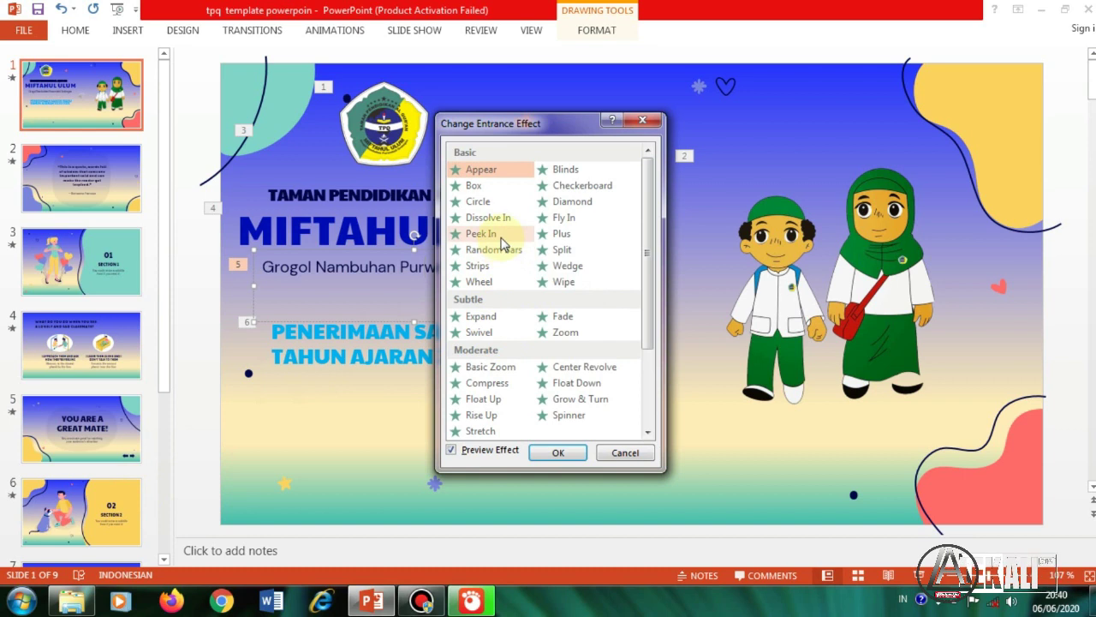
{"action": "left_click", "coordinate": [501, 369]}
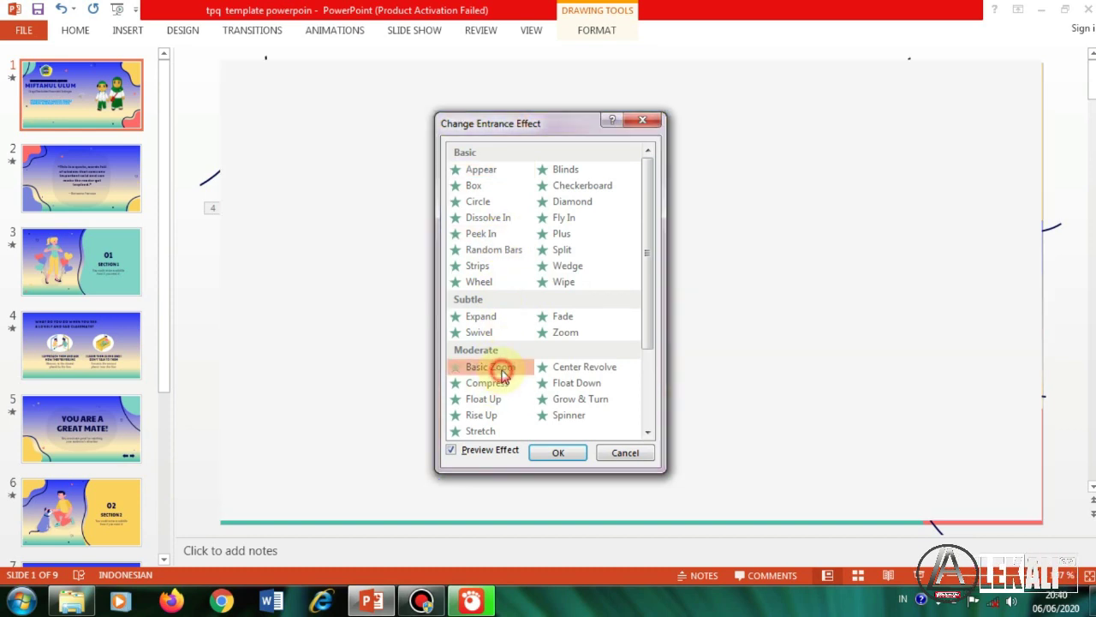
{"action": "left_click", "coordinate": [558, 452]}
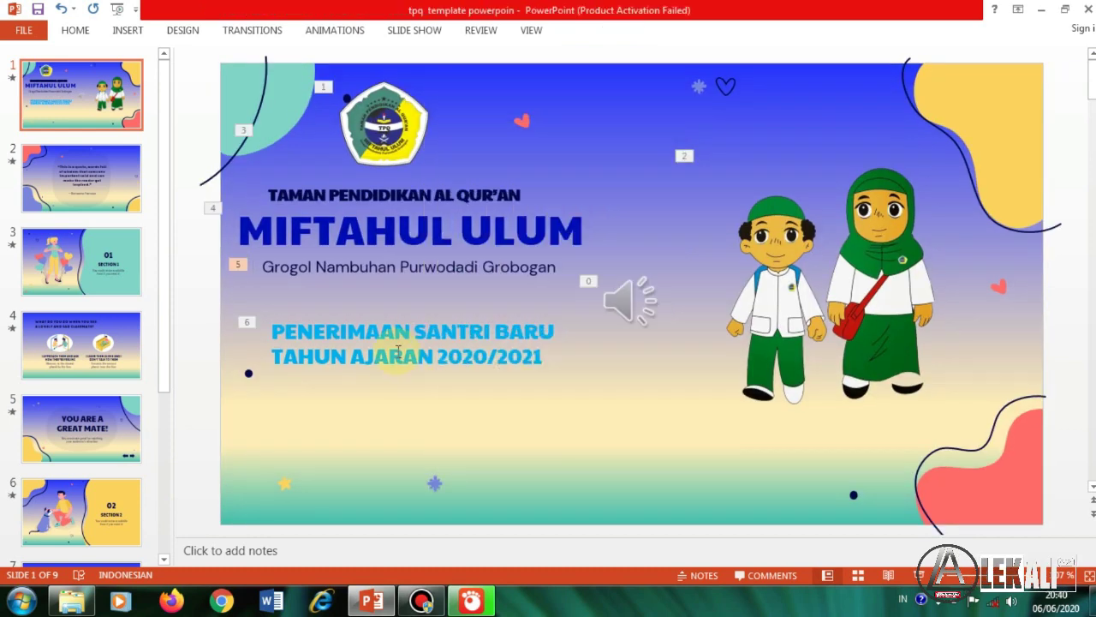
- Give the PENERIMAAN SANTRI BARU enrolment text a Basic Zoom entrance effect
{"action": "left_click", "coordinate": [334, 33]}
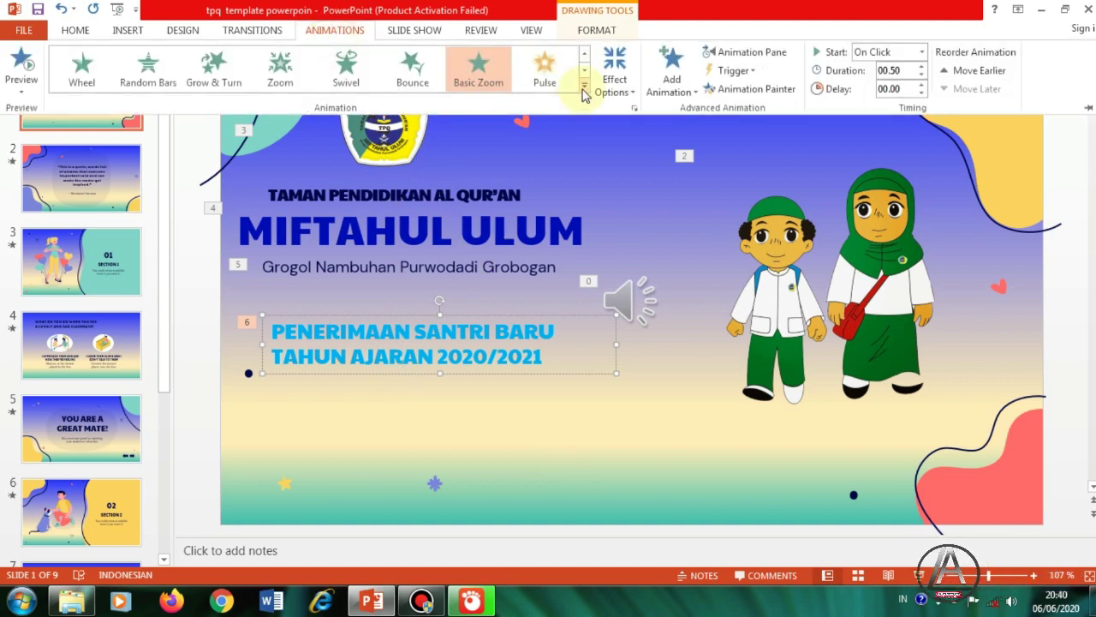
{"action": "left_click", "coordinate": [584, 87]}
{"action": "left_click", "coordinate": [172, 486]}
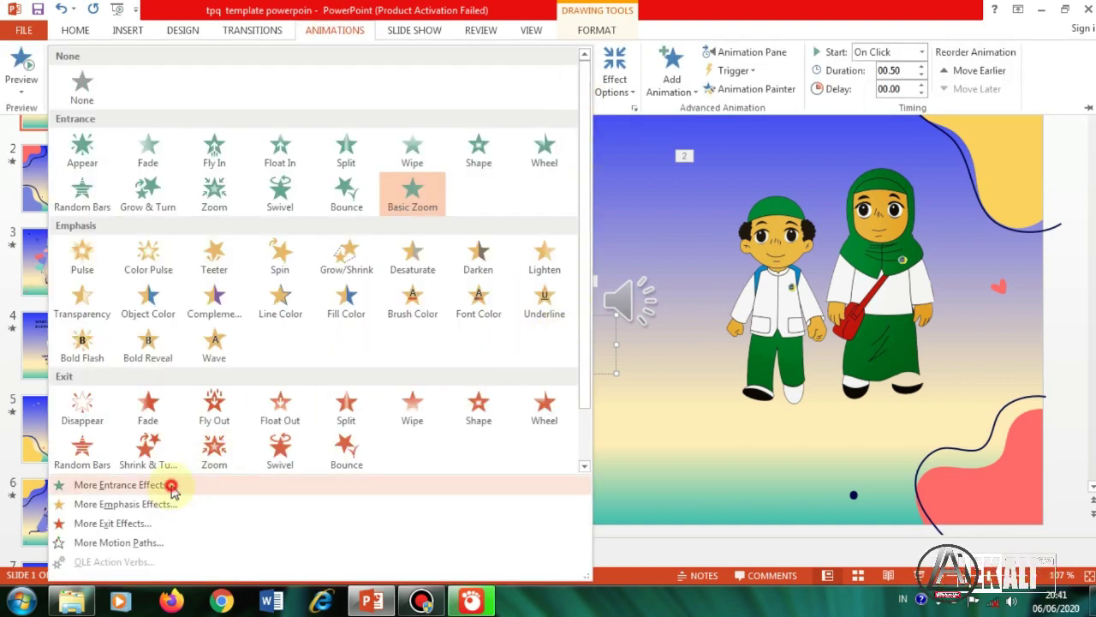
{"action": "left_click", "coordinate": [504, 370]}
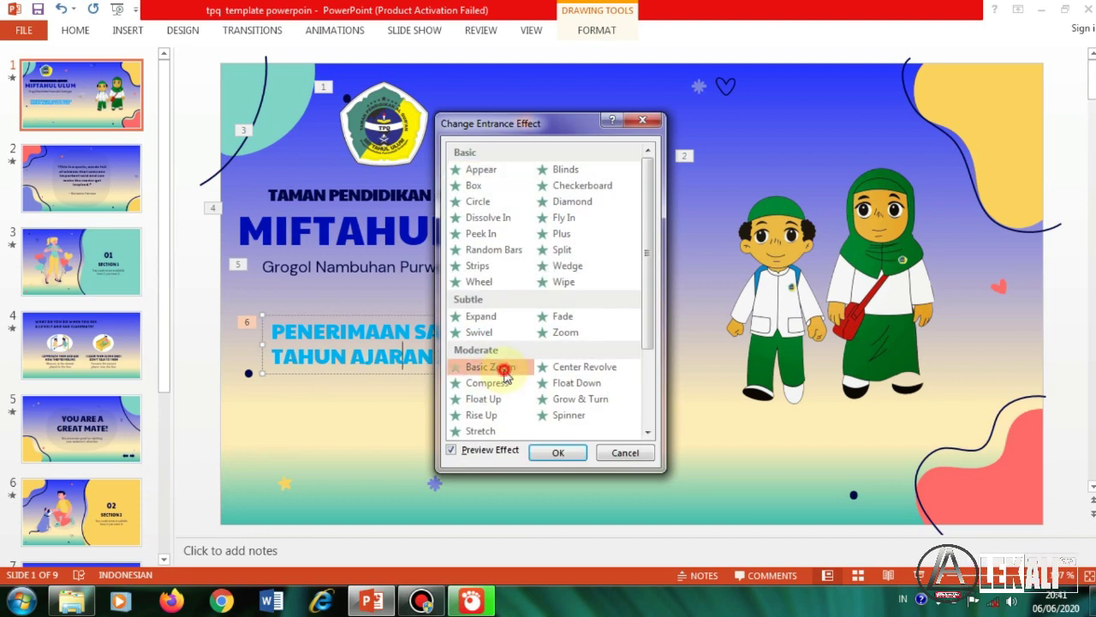
{"action": "left_click", "coordinate": [567, 454]}
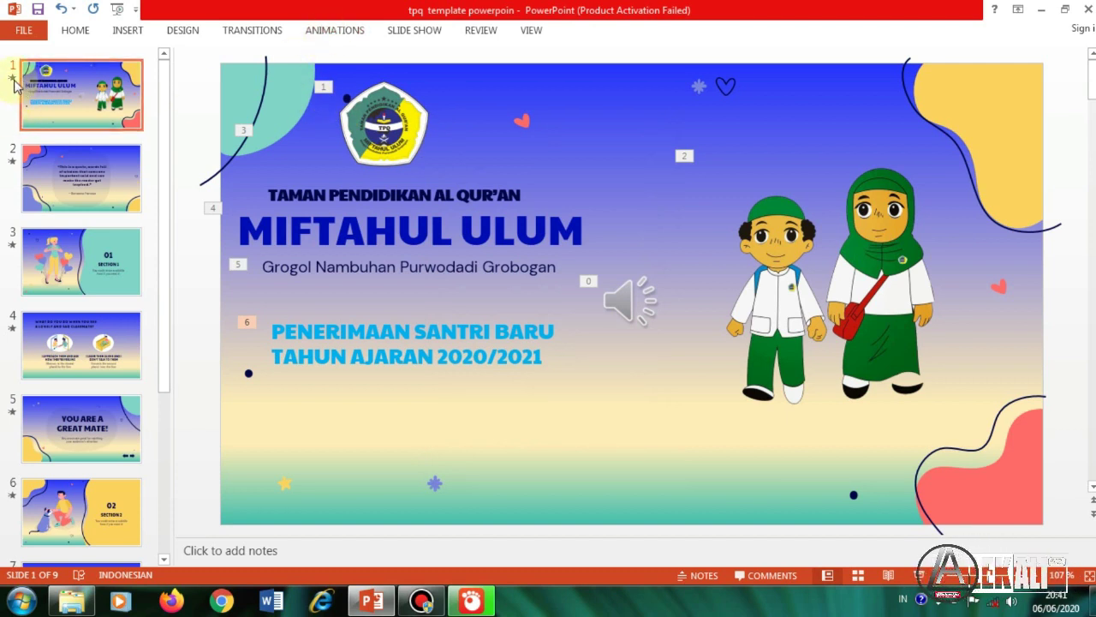
{"action": "left_click", "coordinate": [13, 80]}
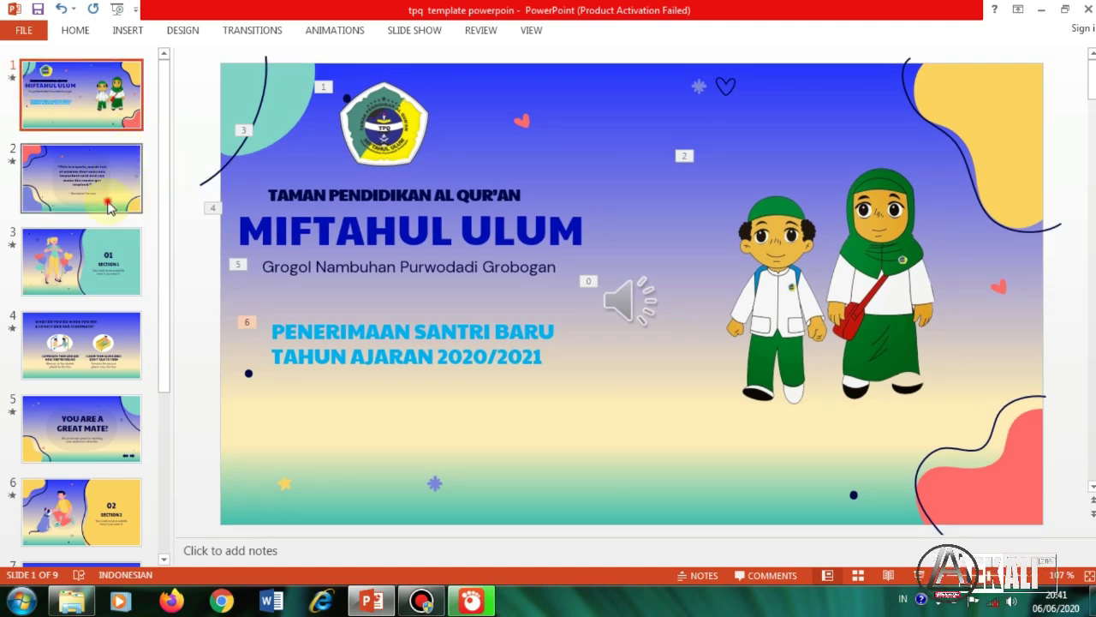
{"action": "key", "text": "Down"}
{"action": "key", "text": "Down"}
{"action": "key", "text": "Down"}
{"action": "key", "text": "Down"}
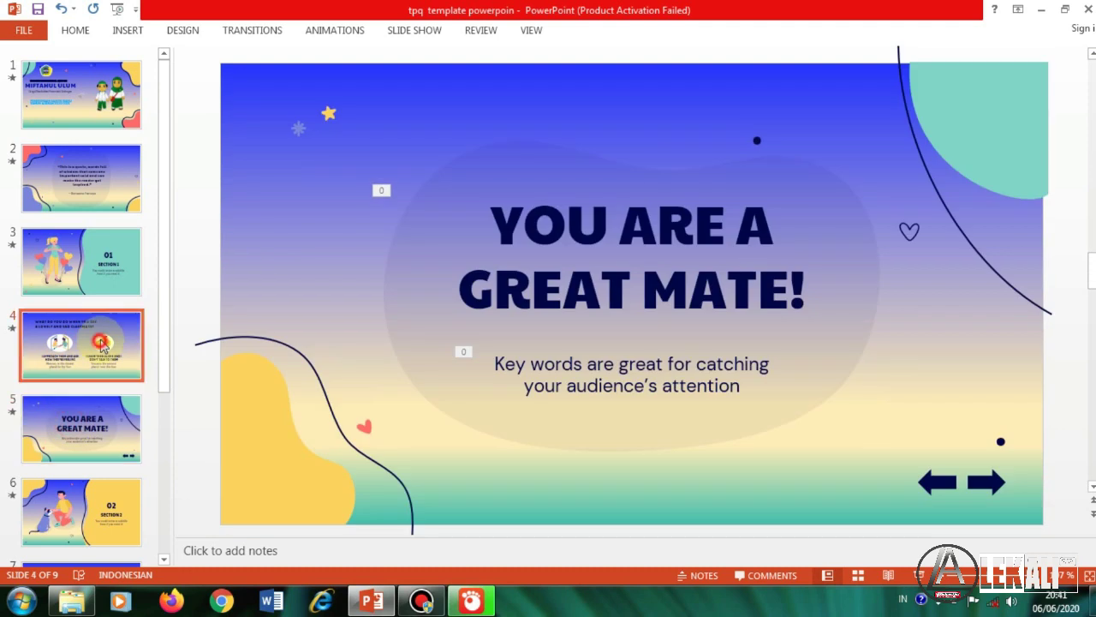
{"action": "key", "text": "Up"}
{"action": "key", "text": "Up"}
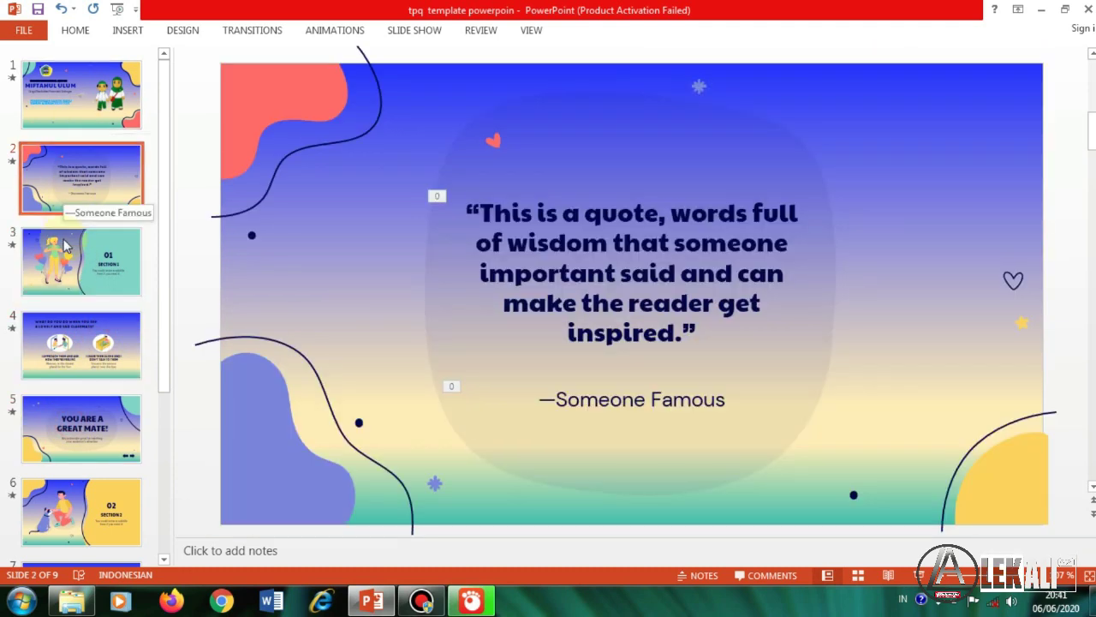
{"action": "key", "text": "Down"}
{"action": "key", "text": "Down"}
{"action": "key", "text": "Down"}
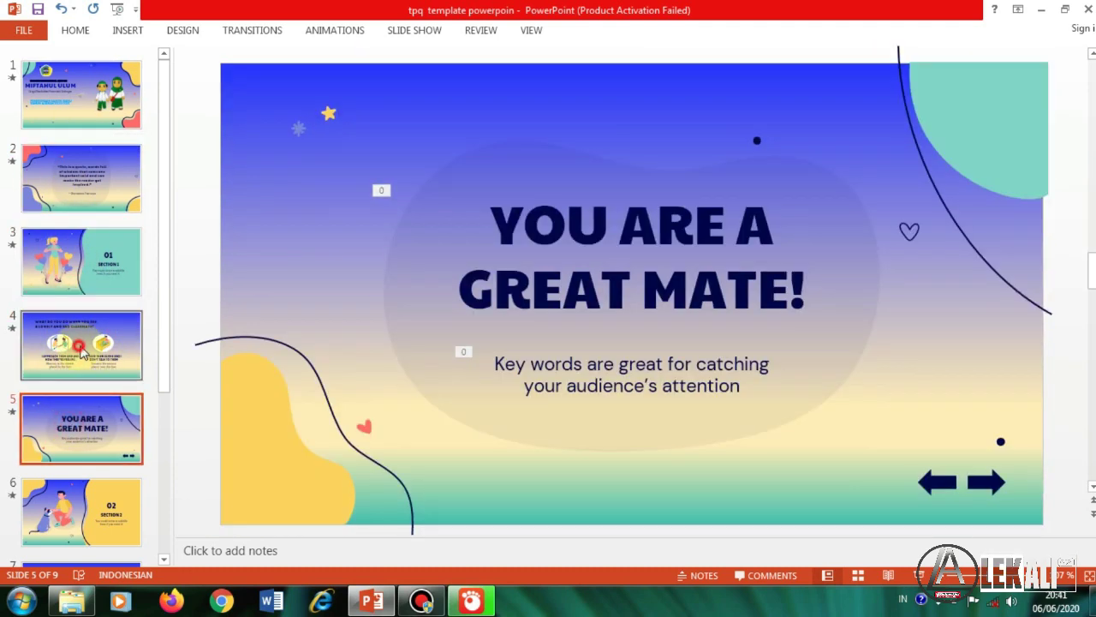
{"action": "key", "text": "Up"}
{"action": "key", "text": "Up"}
{"action": "key", "text": "Up"}
{"action": "key", "text": "Up"}
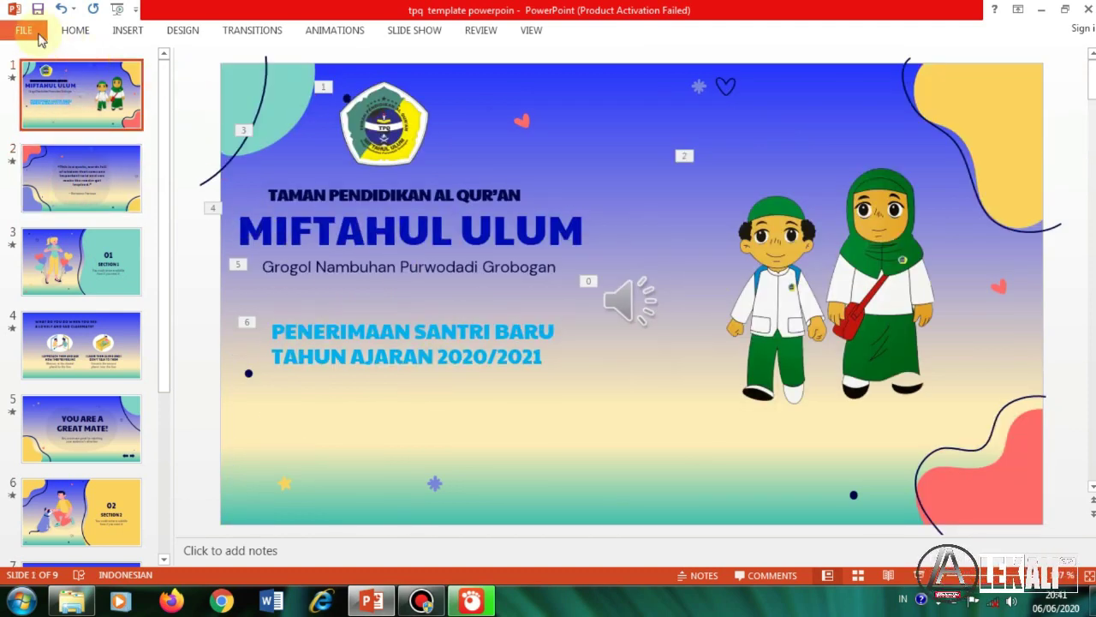
- Bring up the Create a Video export options and keep Internet Quality (1280 x 720) with 05.00 seconds per slide
{"action": "left_click", "coordinate": [26, 31]}
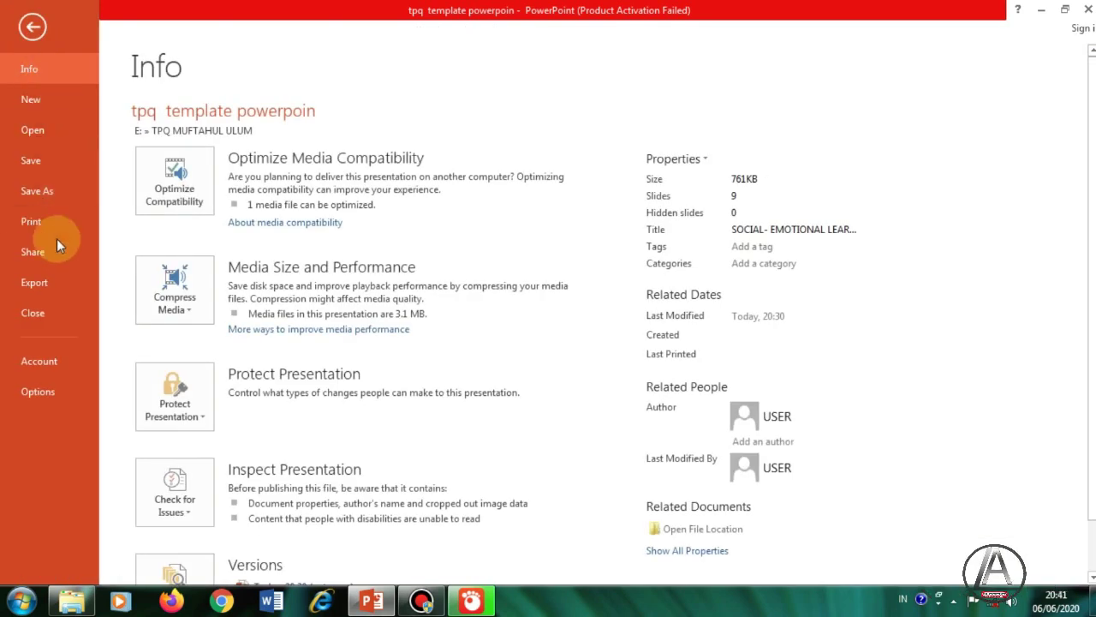
{"action": "left_click", "coordinate": [26, 282]}
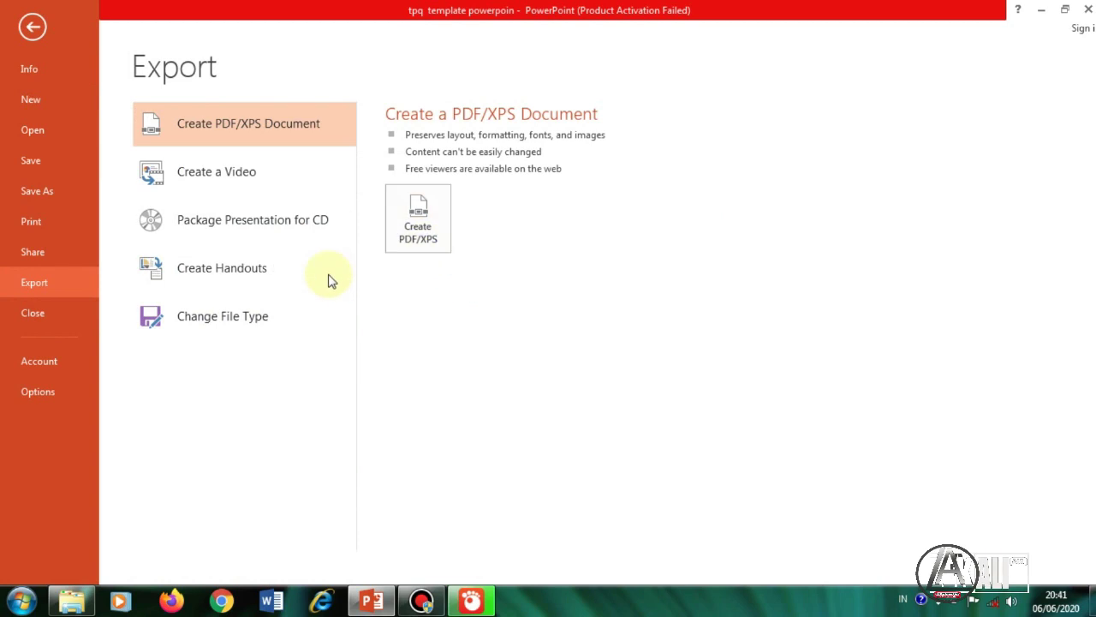
{"action": "left_click", "coordinate": [227, 185]}
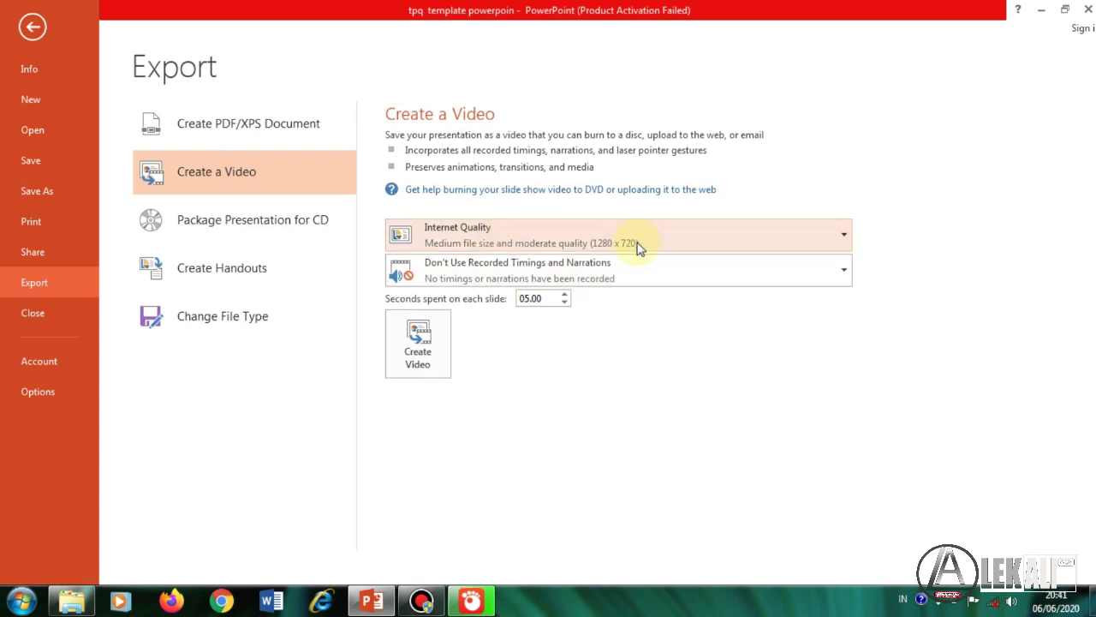
{"action": "left_click", "coordinate": [844, 237]}
{"action": "left_click", "coordinate": [678, 310]}
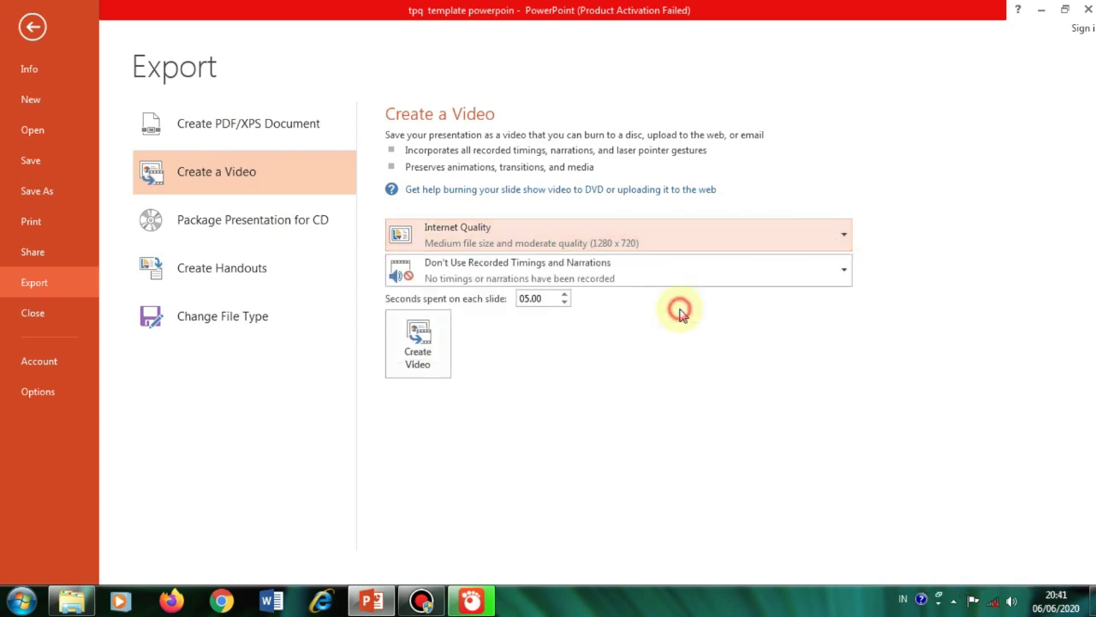
{"action": "left_click", "coordinate": [846, 238]}
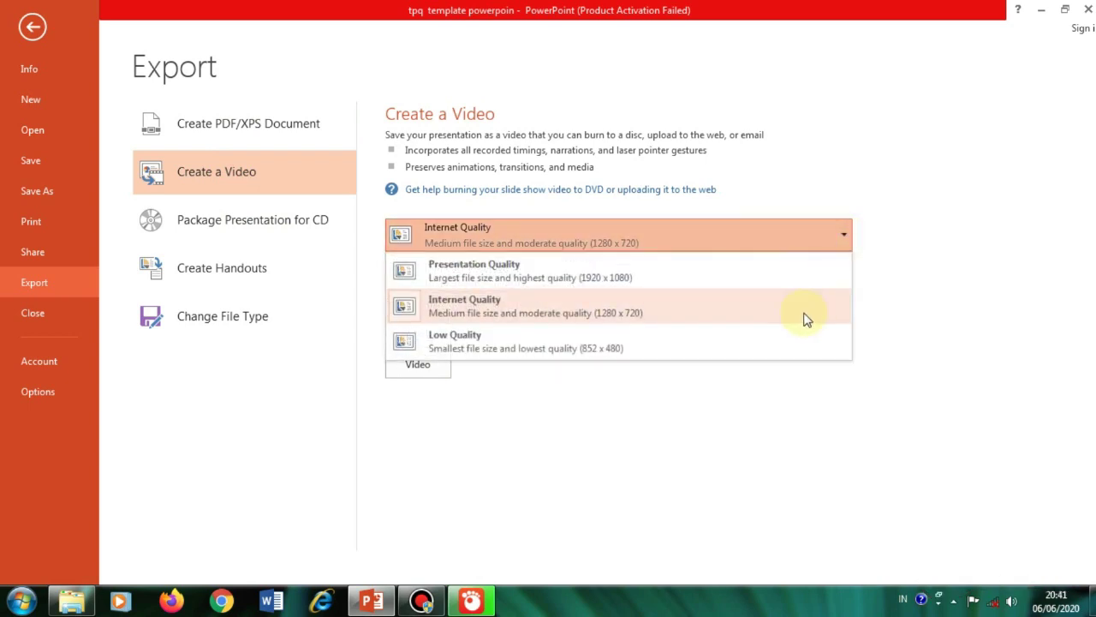
{"action": "left_click", "coordinate": [734, 305]}
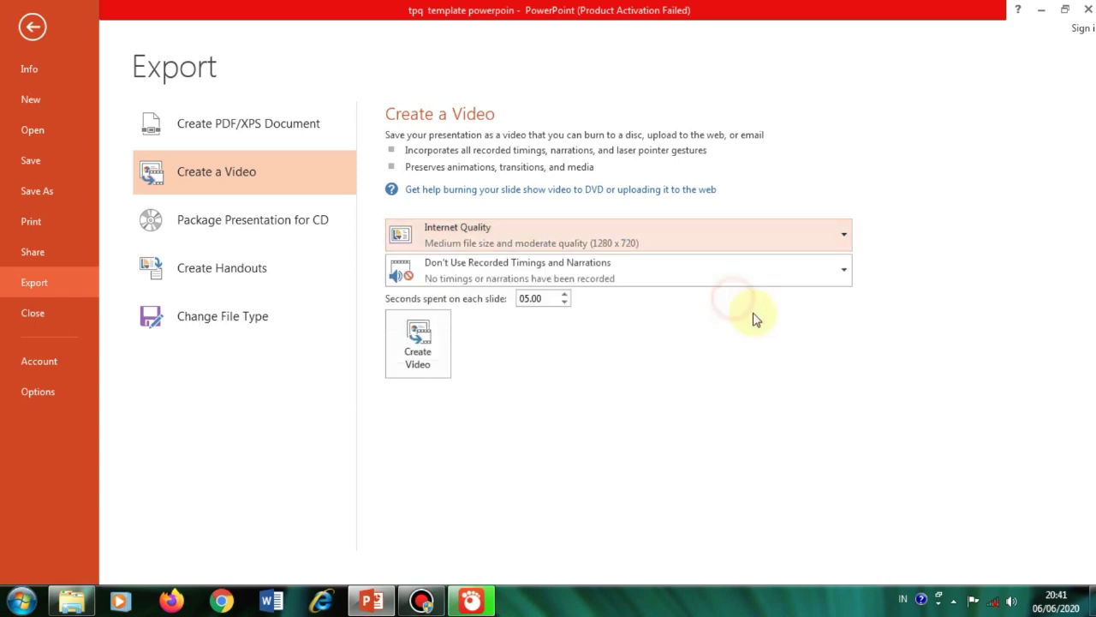